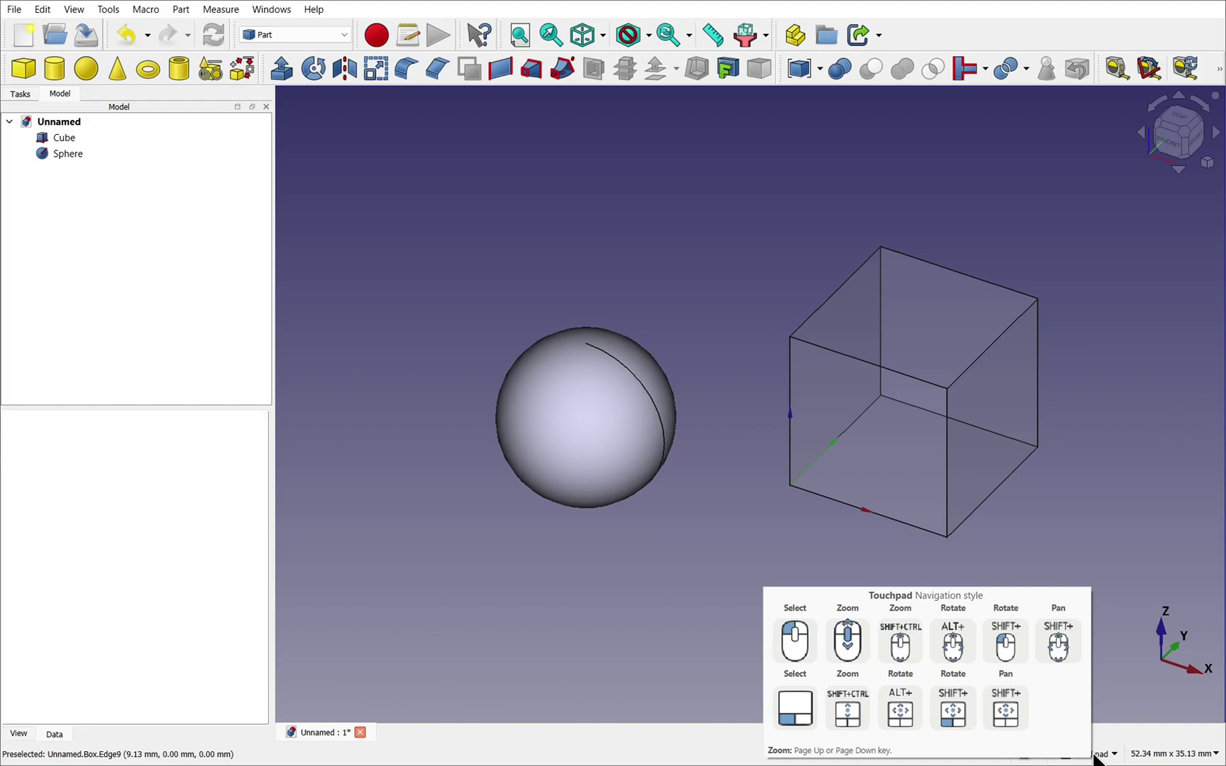
Pan, then orbit the view until the sphere sits behind and above the cube.
{"action": "middle_click_drag", "start_coordinate": [1031, 560], "coordinate": [1031, 604], "text": "shift"}
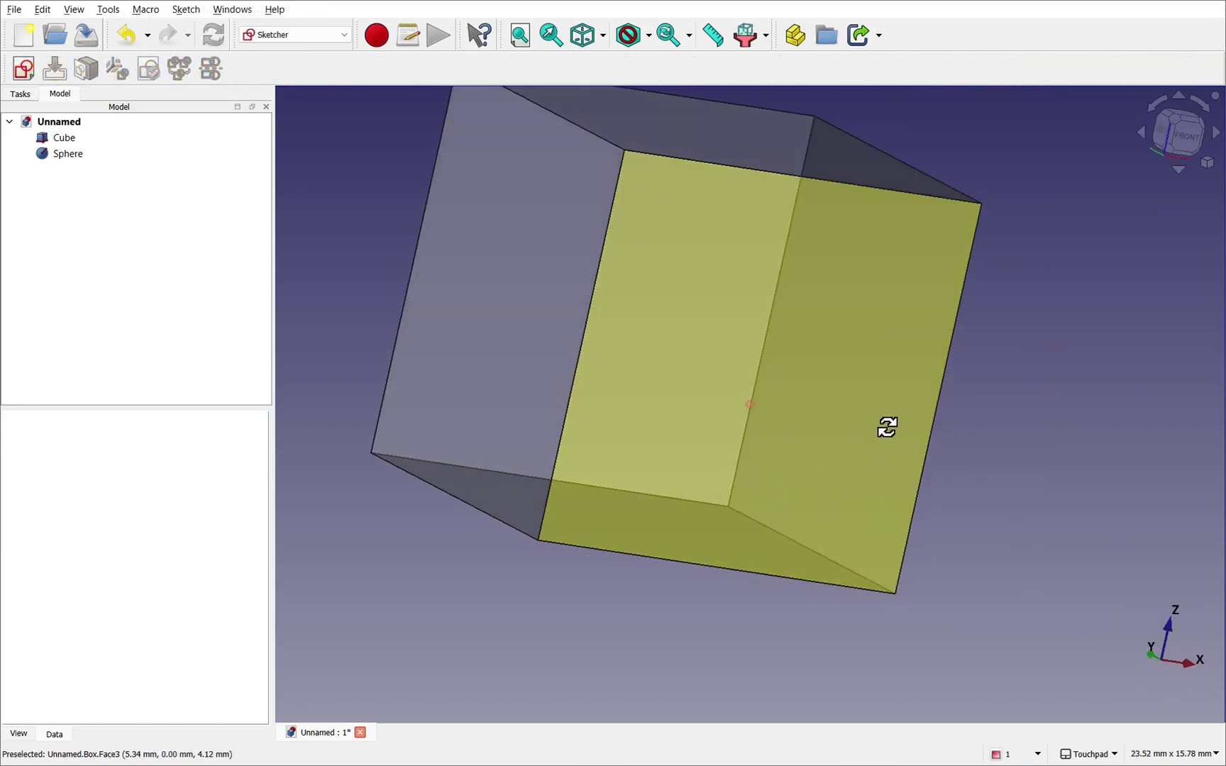
{"action": "middle_click_drag", "start_coordinate": [886, 427], "coordinate": [539, 400], "text": "alt"}
{"action": "middle_click_drag", "start_coordinate": [319, 328], "coordinate": [356, 342], "text": "alt"}
{"action": "middle_click_drag", "start_coordinate": [964, 398], "coordinate": [973, 272], "text": "alt"}
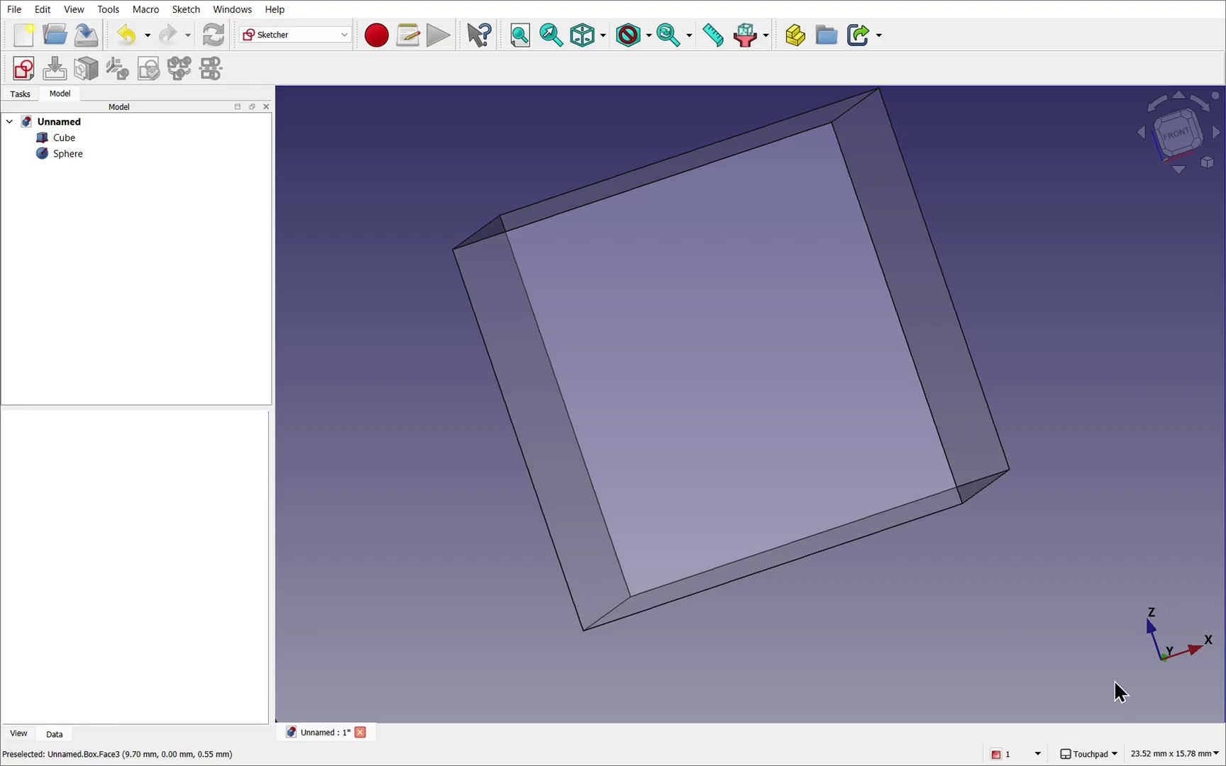
{"action": "middle_click_drag", "start_coordinate": [1104, 678], "coordinate": [1034, 689], "text": "alt"}
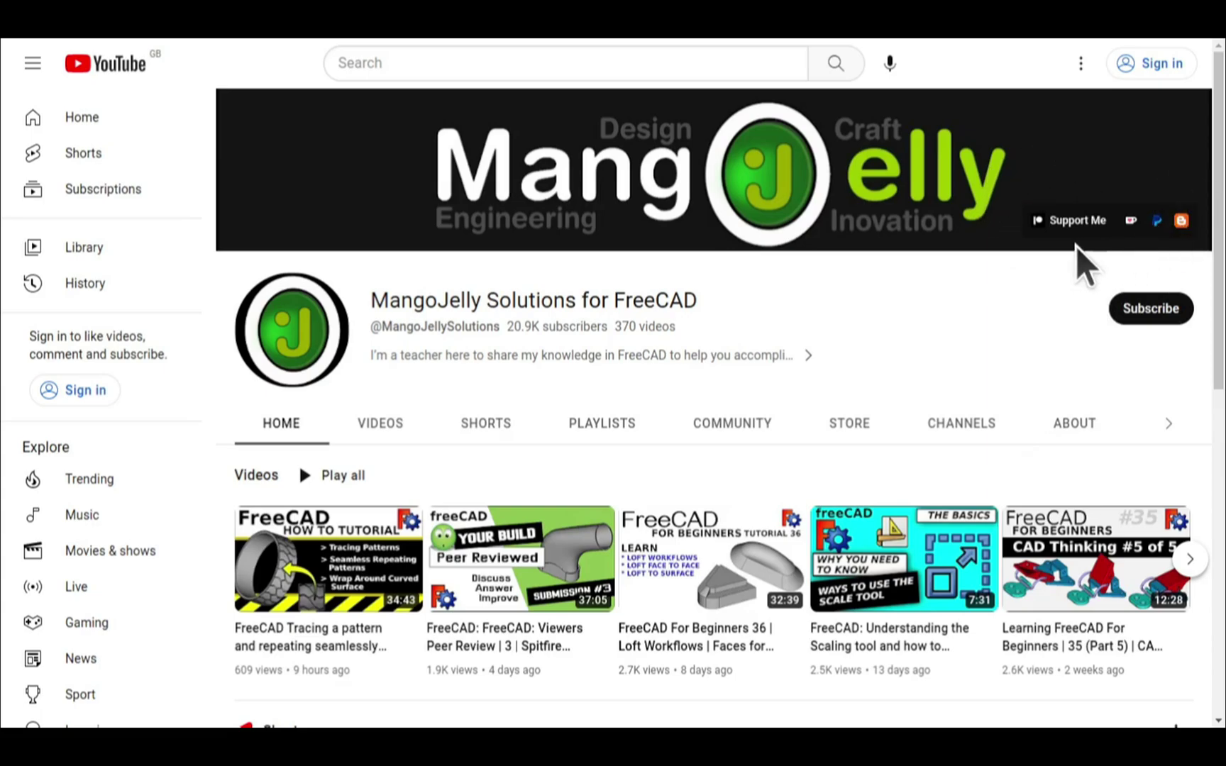
Open the channel's About page and highlight its three donation links.
{"action": "left_click", "coordinate": [1071, 424]}
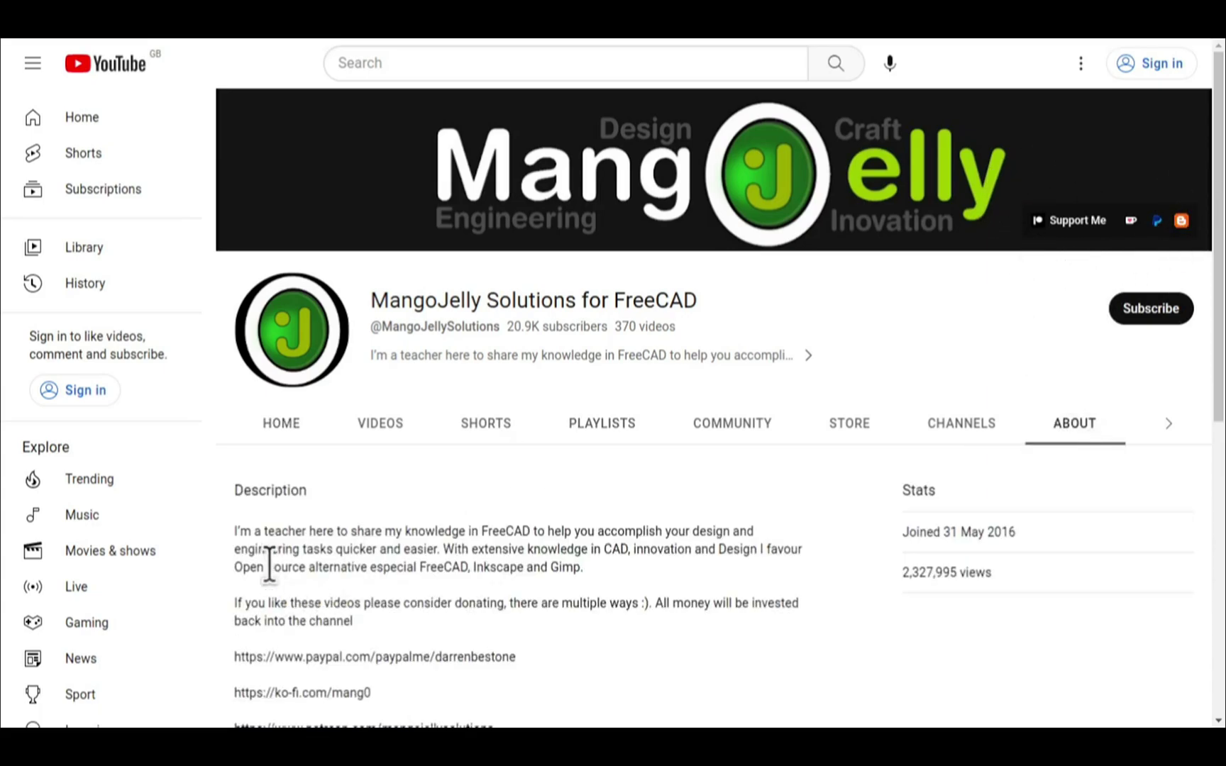
{"action": "scroll", "coordinate": [263, 553], "scroll_direction": "down", "scroll_amount": 3}
{"action": "left_click_drag", "start_coordinate": [514, 539], "coordinate": [238, 416]}
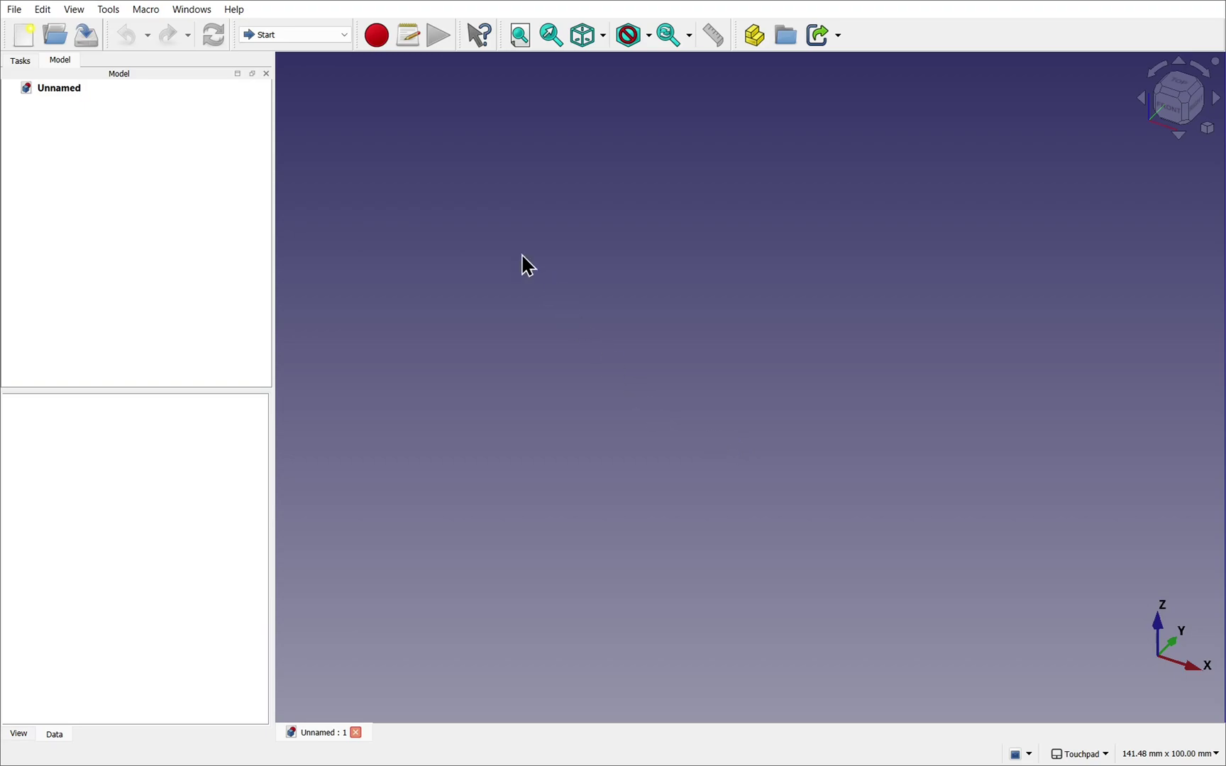
Switch to the Part workbench and add a Cube from Part > Primitives.
{"action": "left_click", "coordinate": [331, 35]}
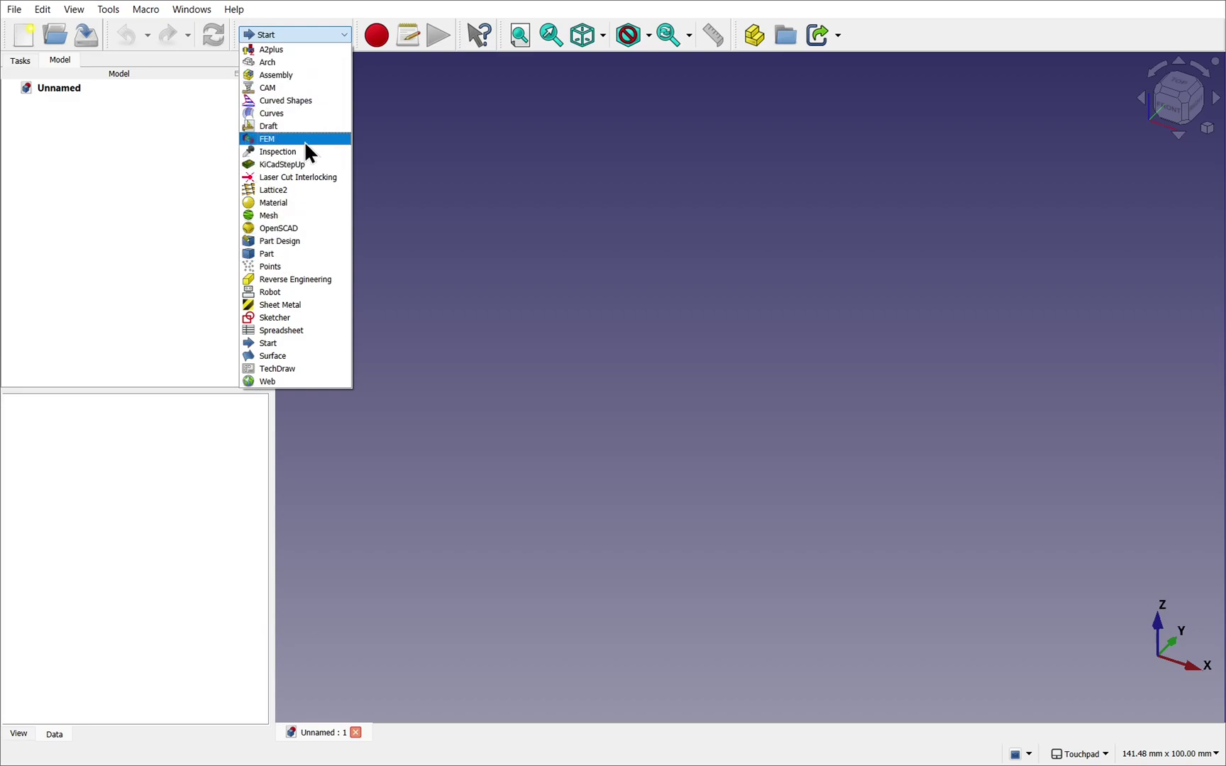
{"action": "left_click", "coordinate": [288, 255]}
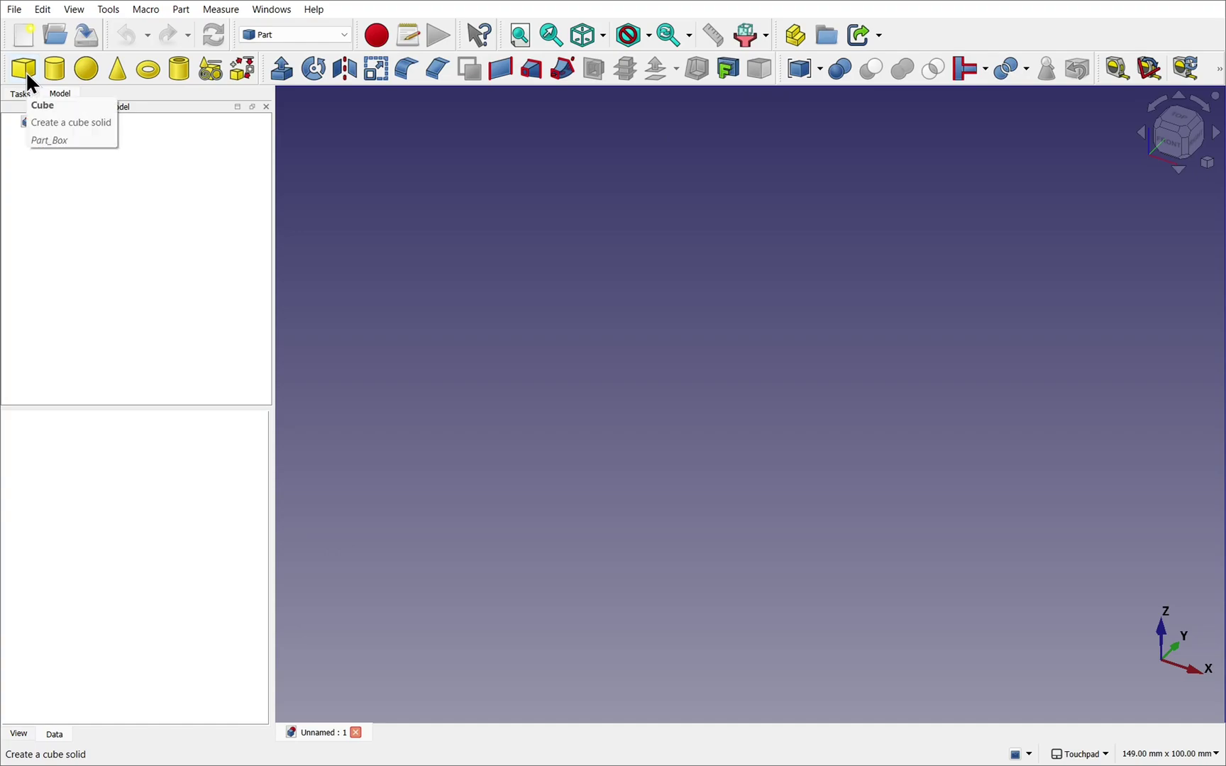
{"action": "left_click", "coordinate": [182, 10]}
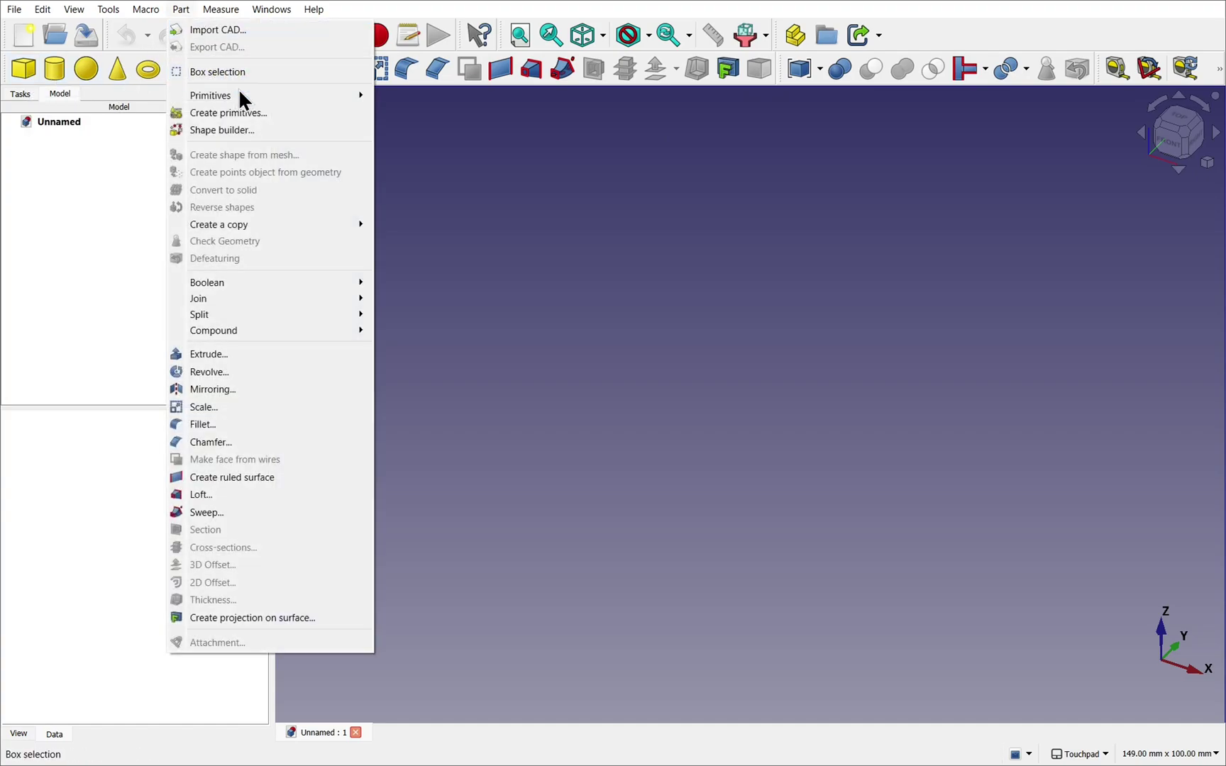
{"action": "mouse_move", "coordinate": [240, 93]}
{"action": "left_click", "coordinate": [401, 97]}
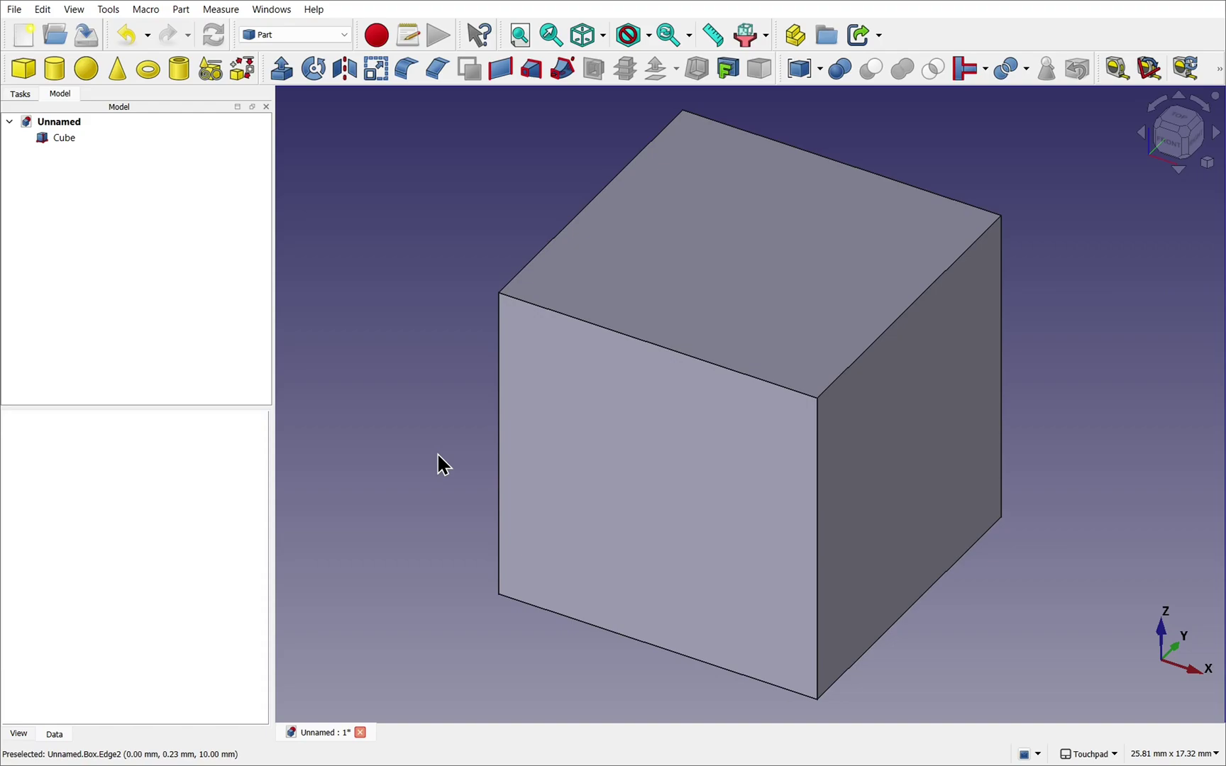
Show the origin axis cross and set the Cube's Transparency to 80.
{"action": "left_click", "coordinate": [74, 9]}
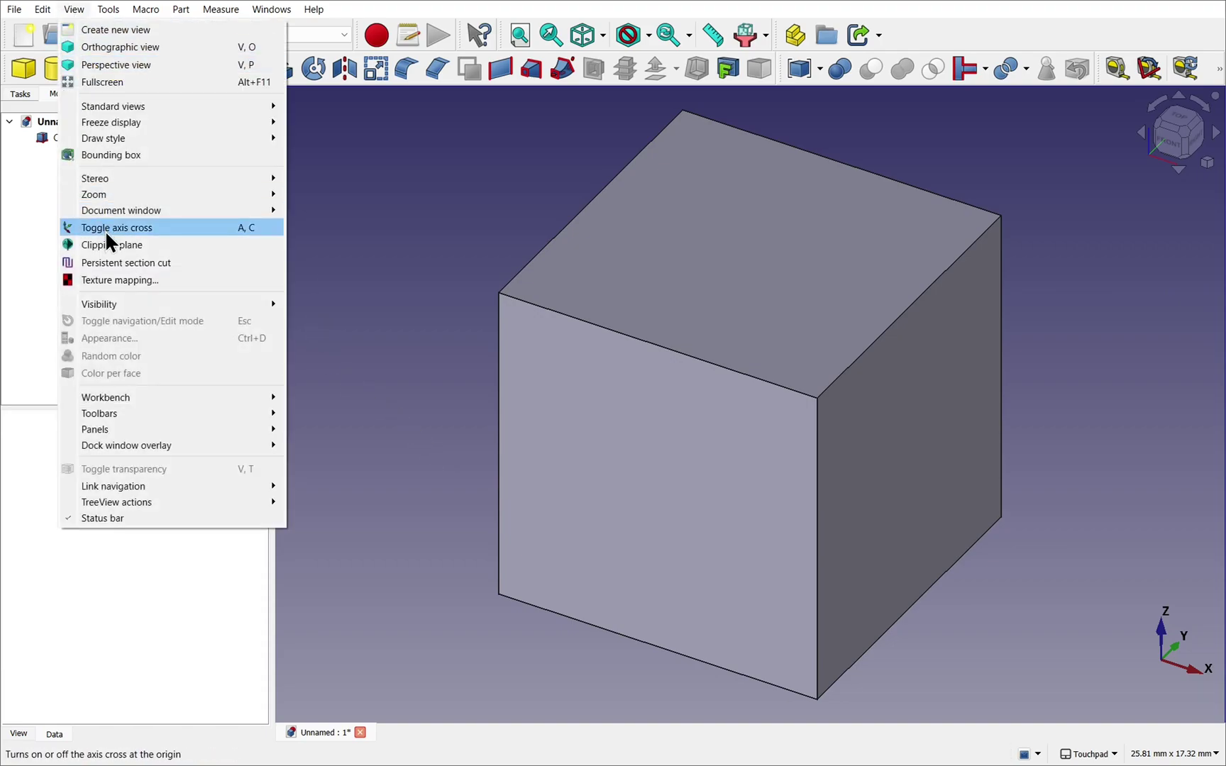
{"action": "left_click", "coordinate": [142, 225]}
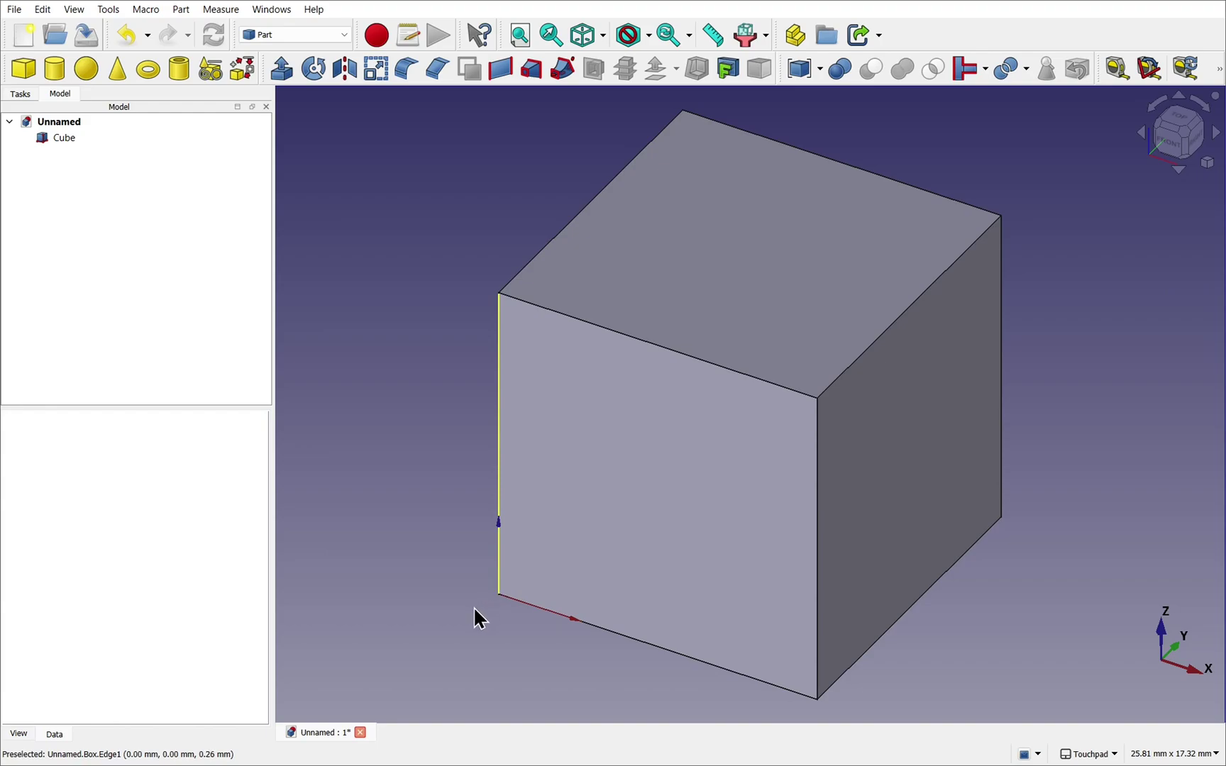
{"action": "left_click", "coordinate": [607, 449]}
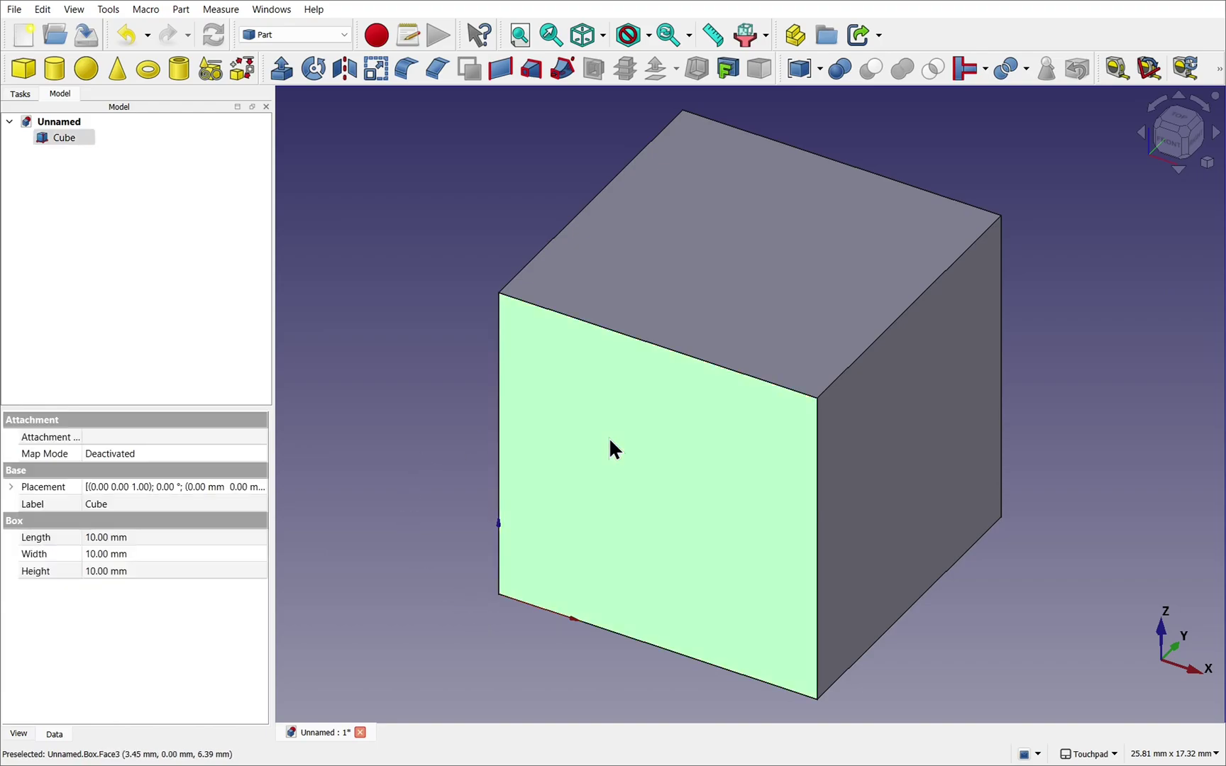
{"action": "left_click", "coordinate": [16, 734]}
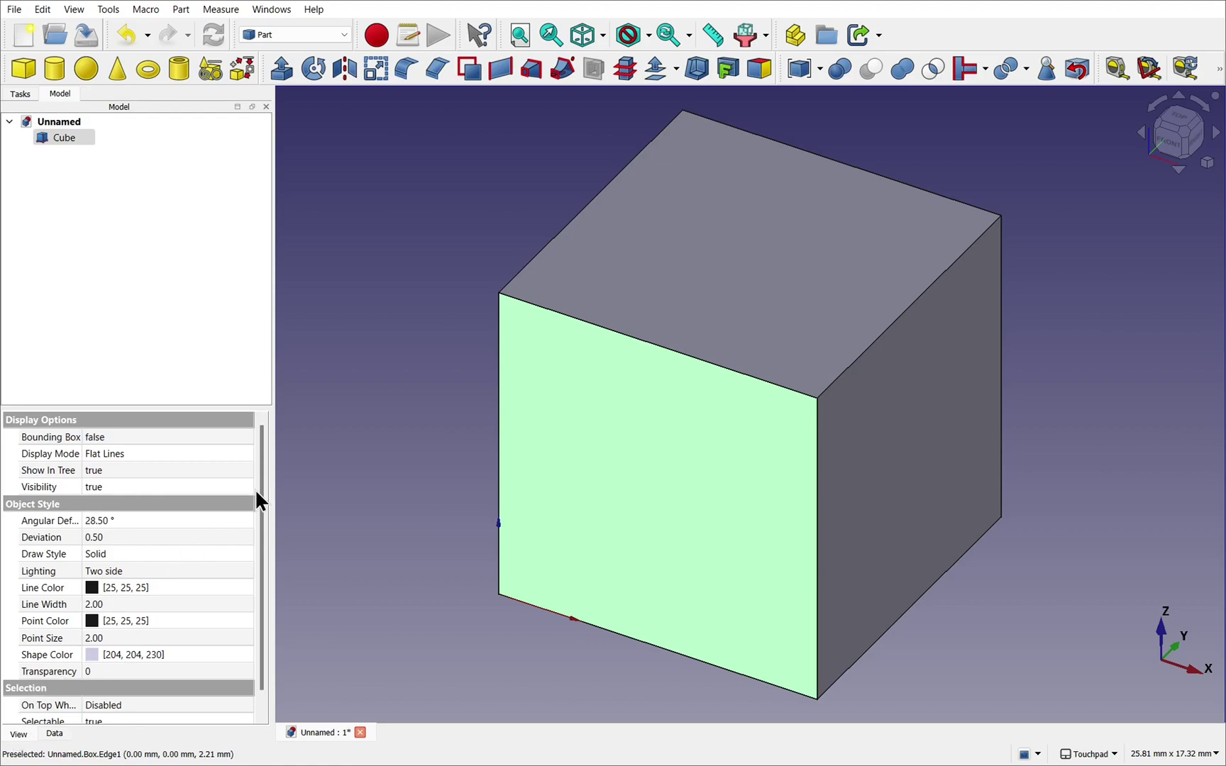
{"action": "left_click_drag", "start_coordinate": [264, 490], "coordinate": [266, 537]}
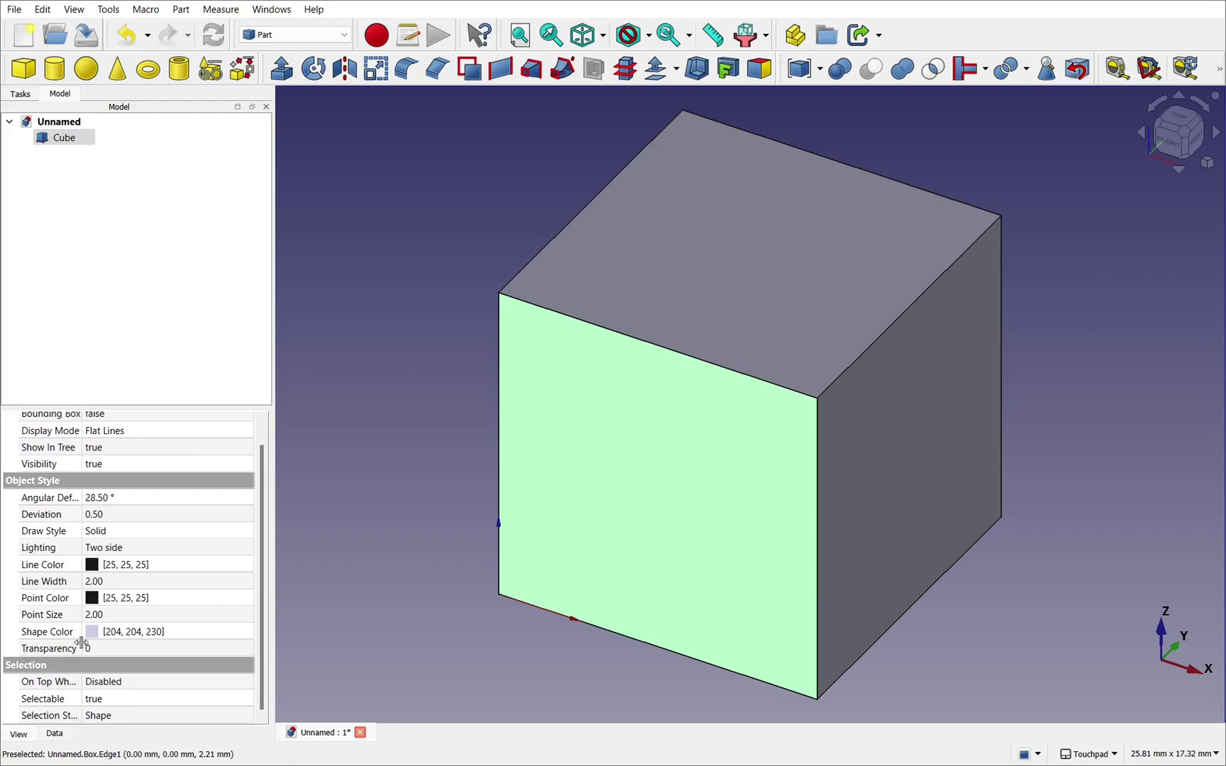
{"action": "left_click", "coordinate": [129, 652]}
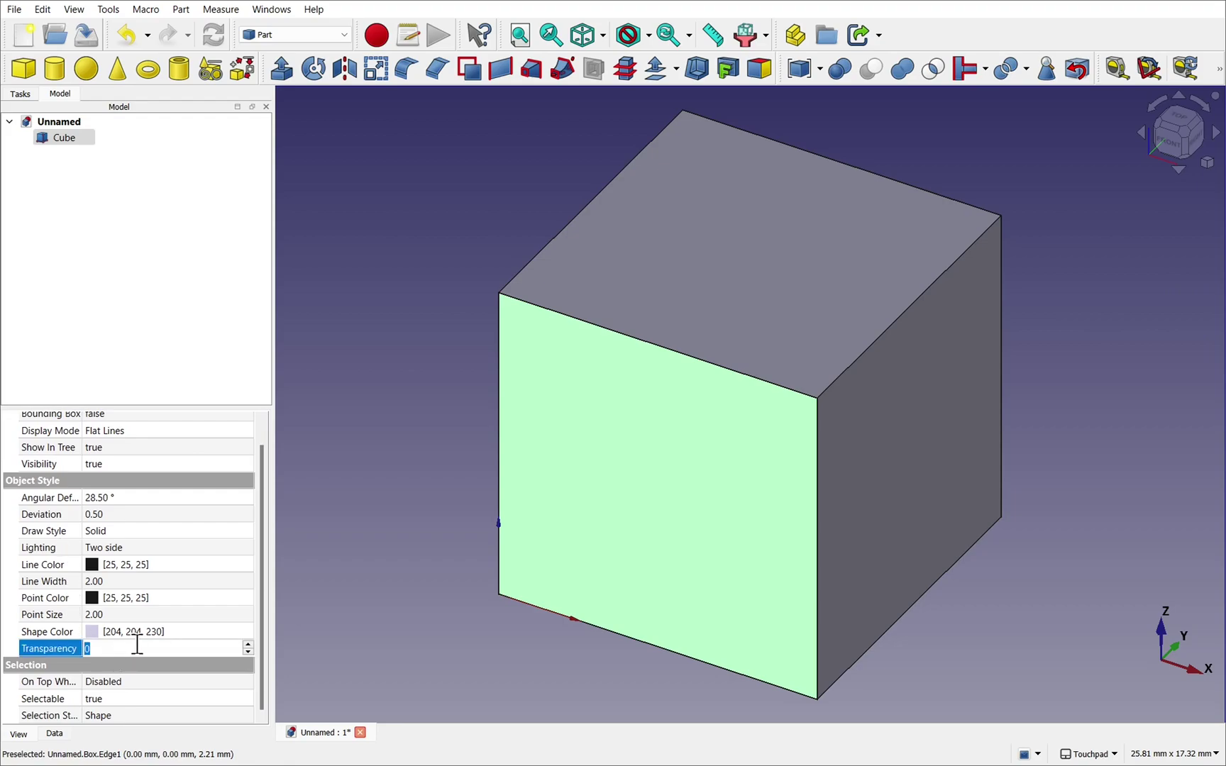
{"action": "type", "text": "80"}
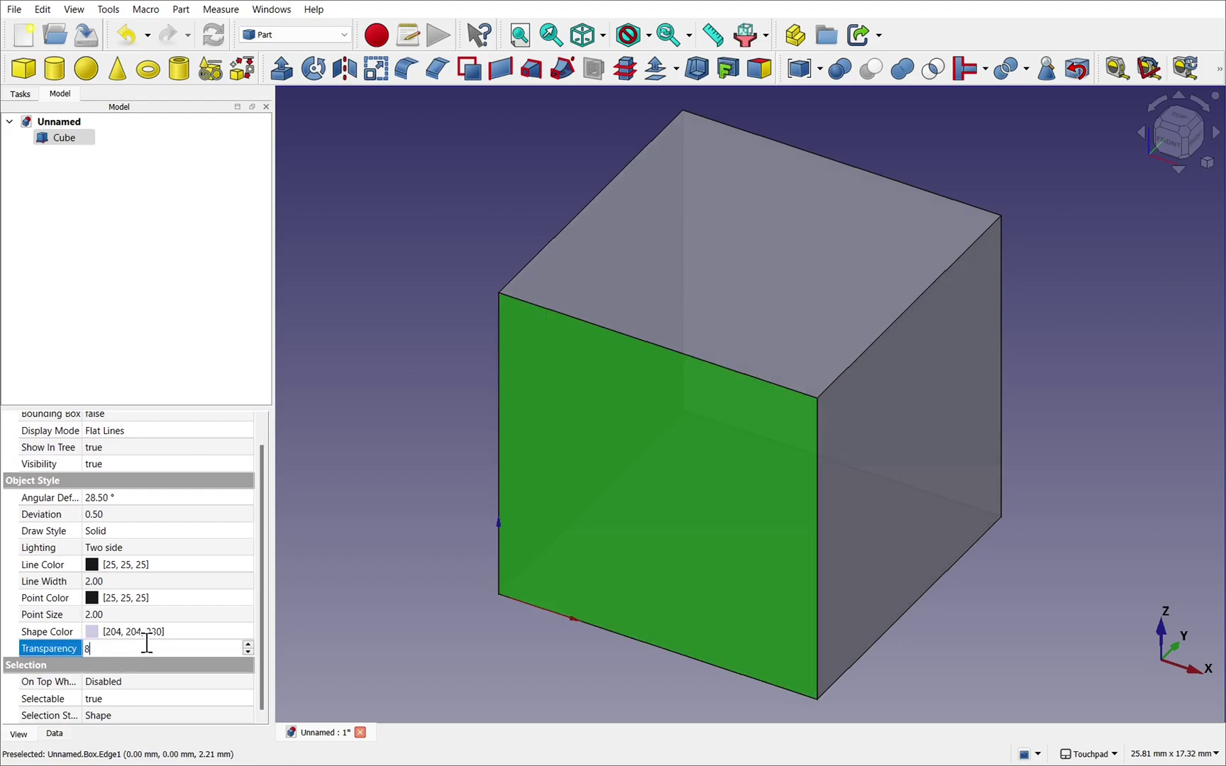
{"action": "left_click", "coordinate": [409, 591]}
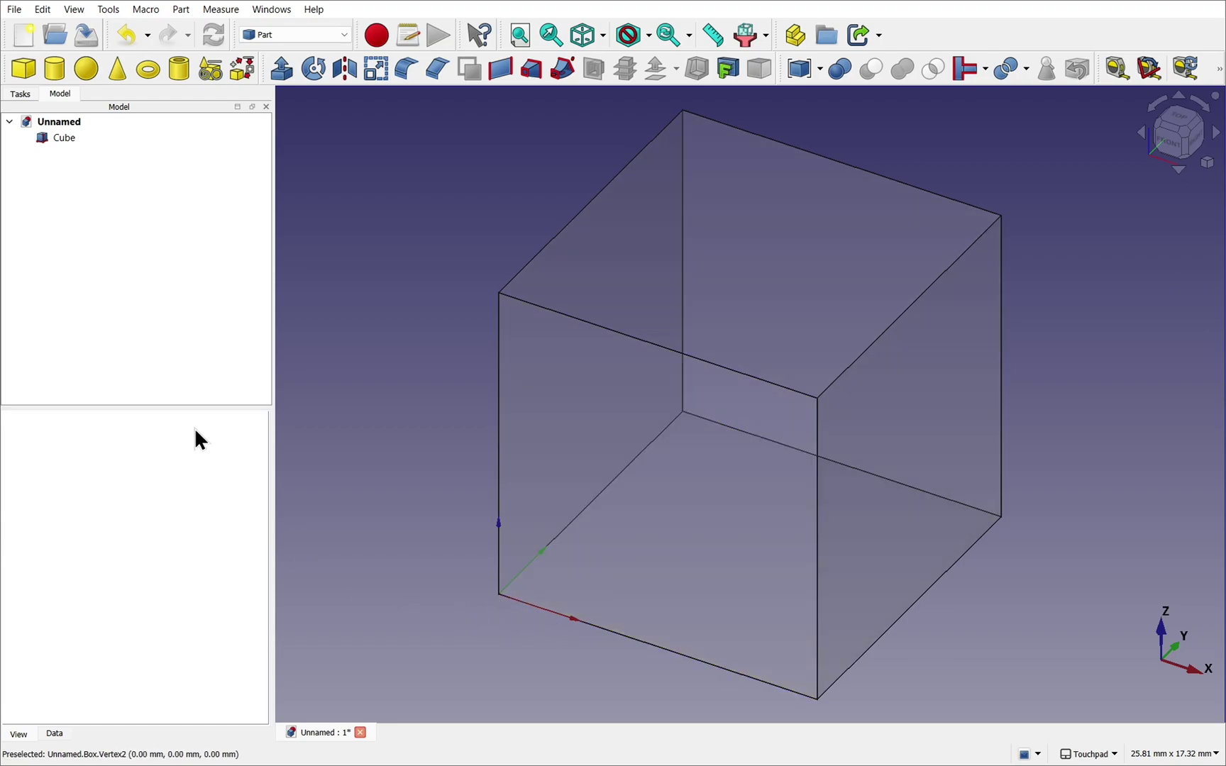
Transform the Cube 4 mm along Y, then show its Data properties.
{"action": "right_click", "coordinate": [69, 137]}
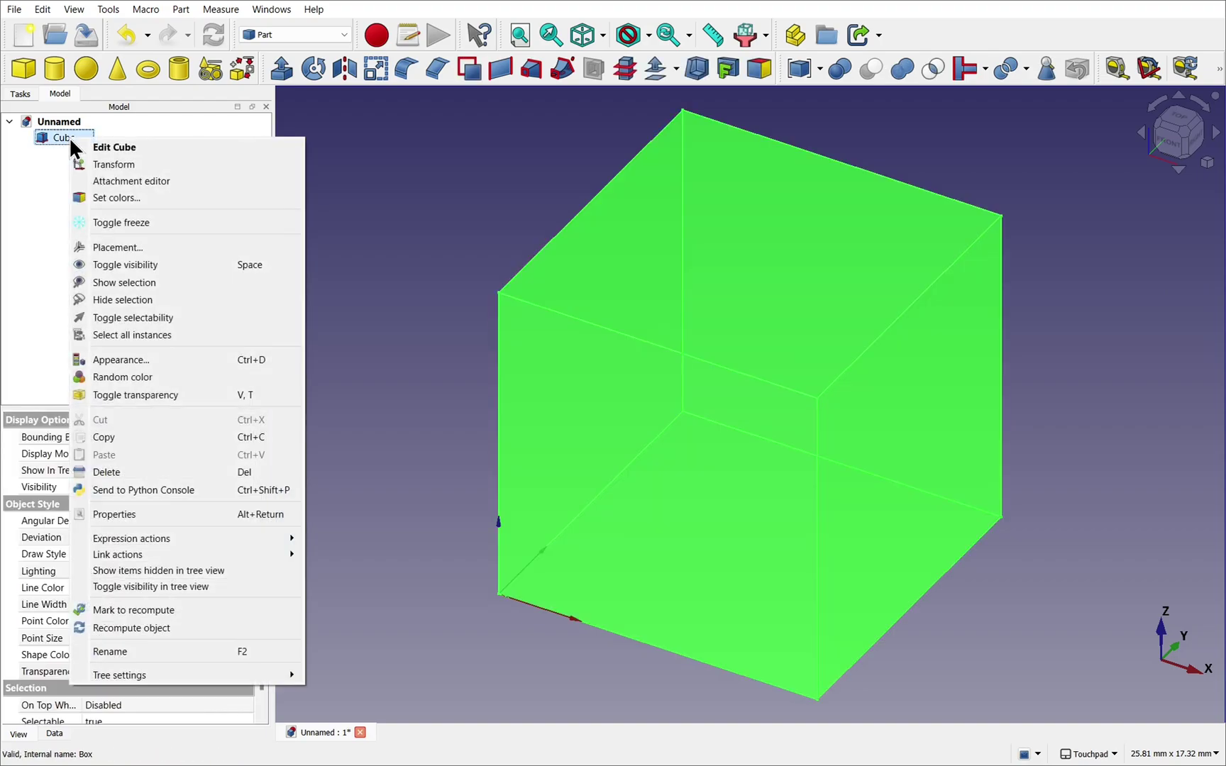
{"action": "left_click", "coordinate": [113, 165]}
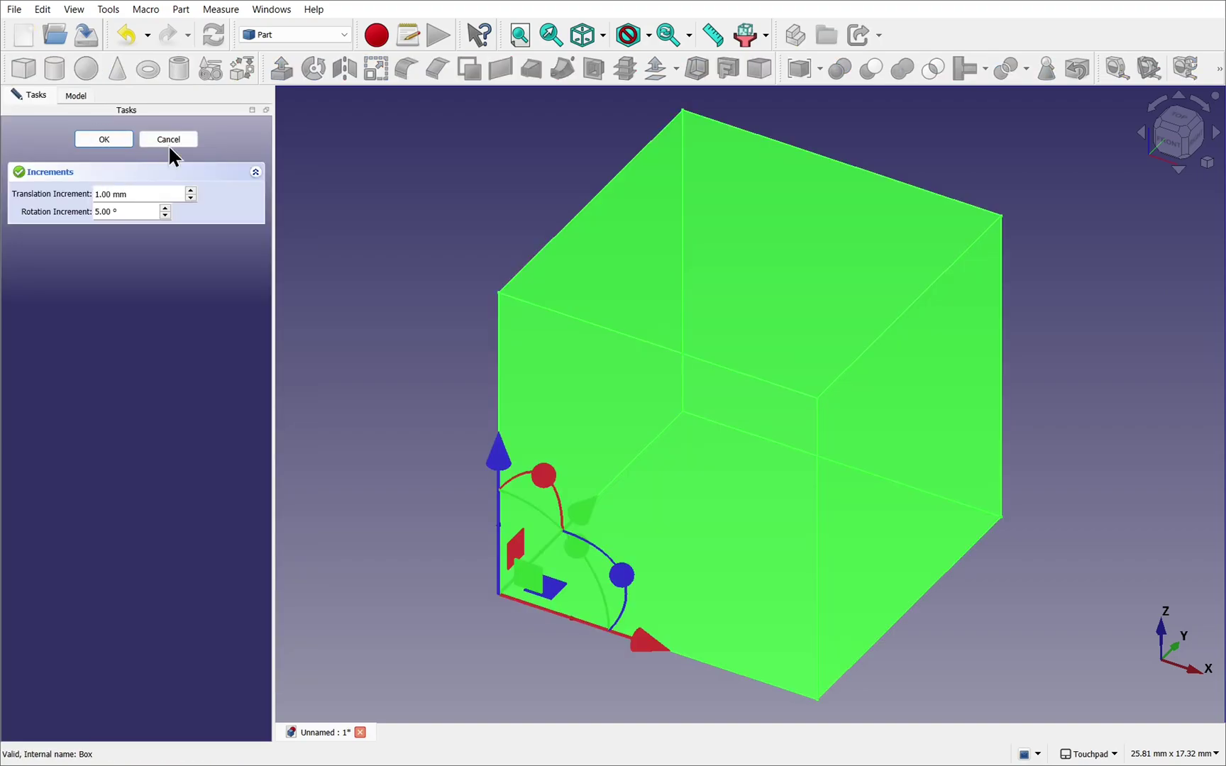
{"action": "left_click_drag", "start_coordinate": [582, 512], "coordinate": [668, 476]}
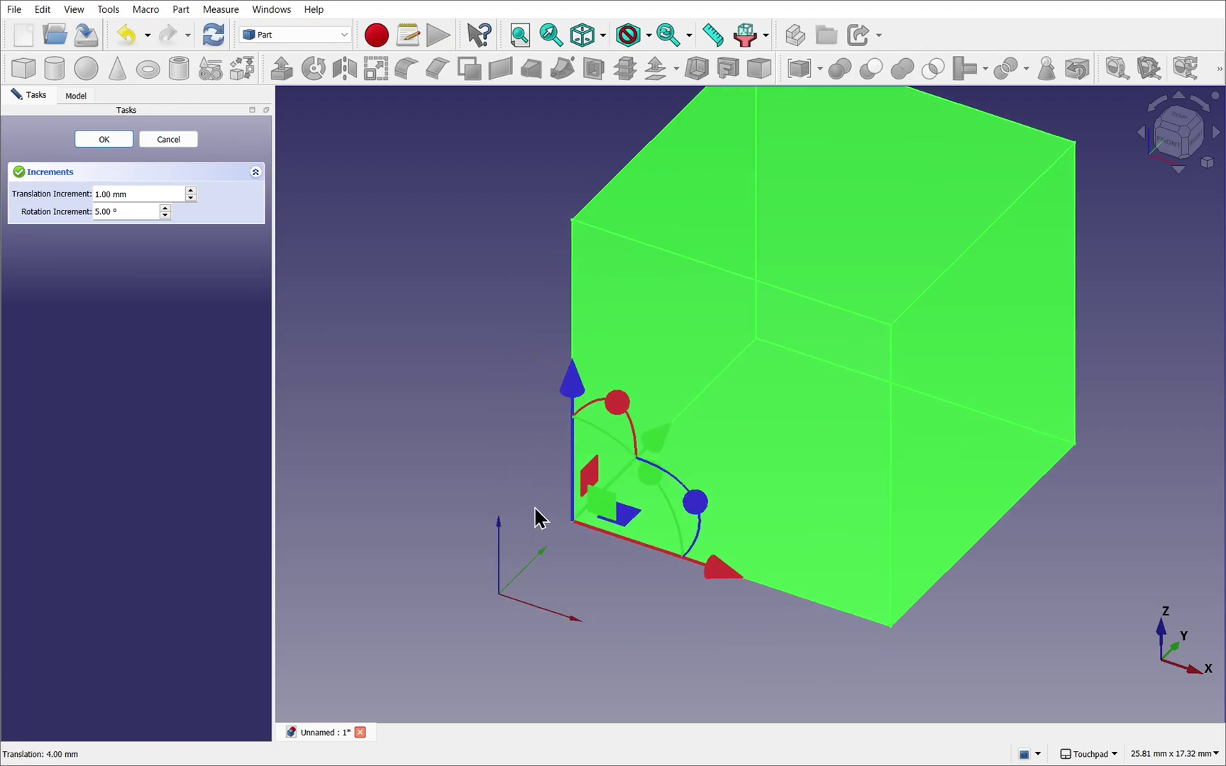
{"action": "left_click", "coordinate": [92, 140]}
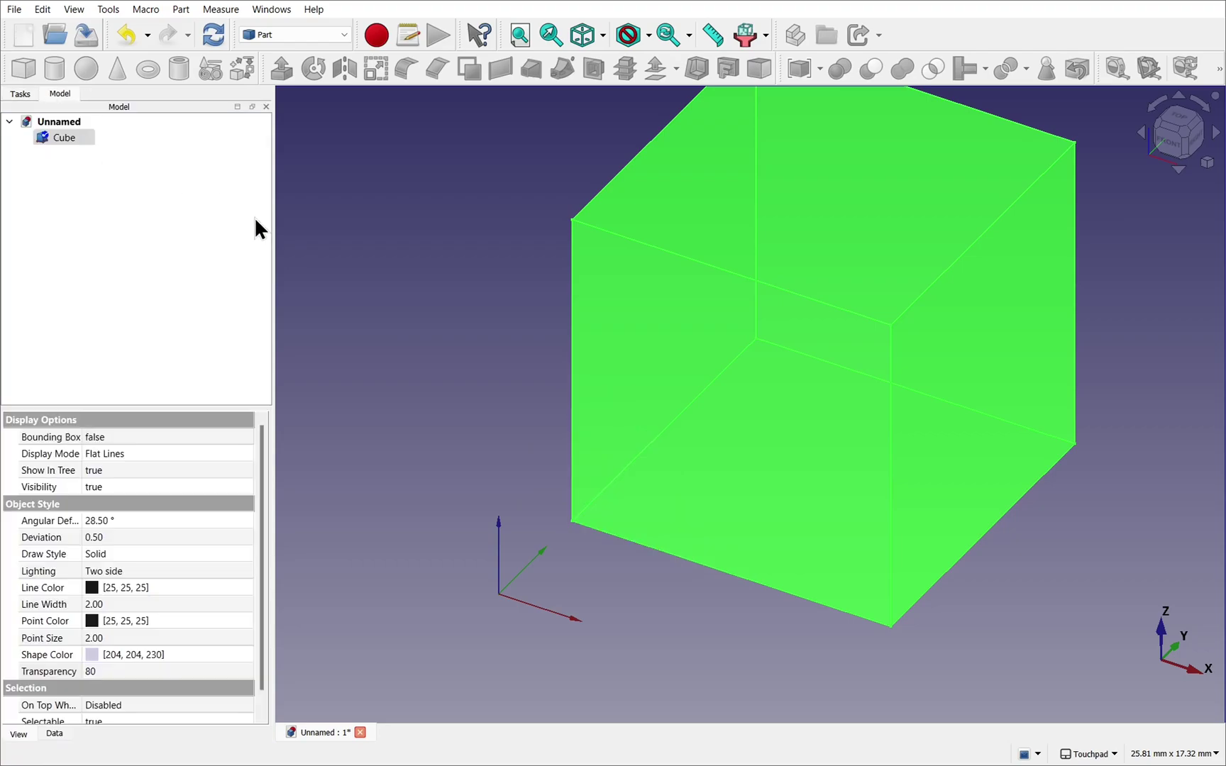
{"action": "left_click", "coordinate": [356, 313]}
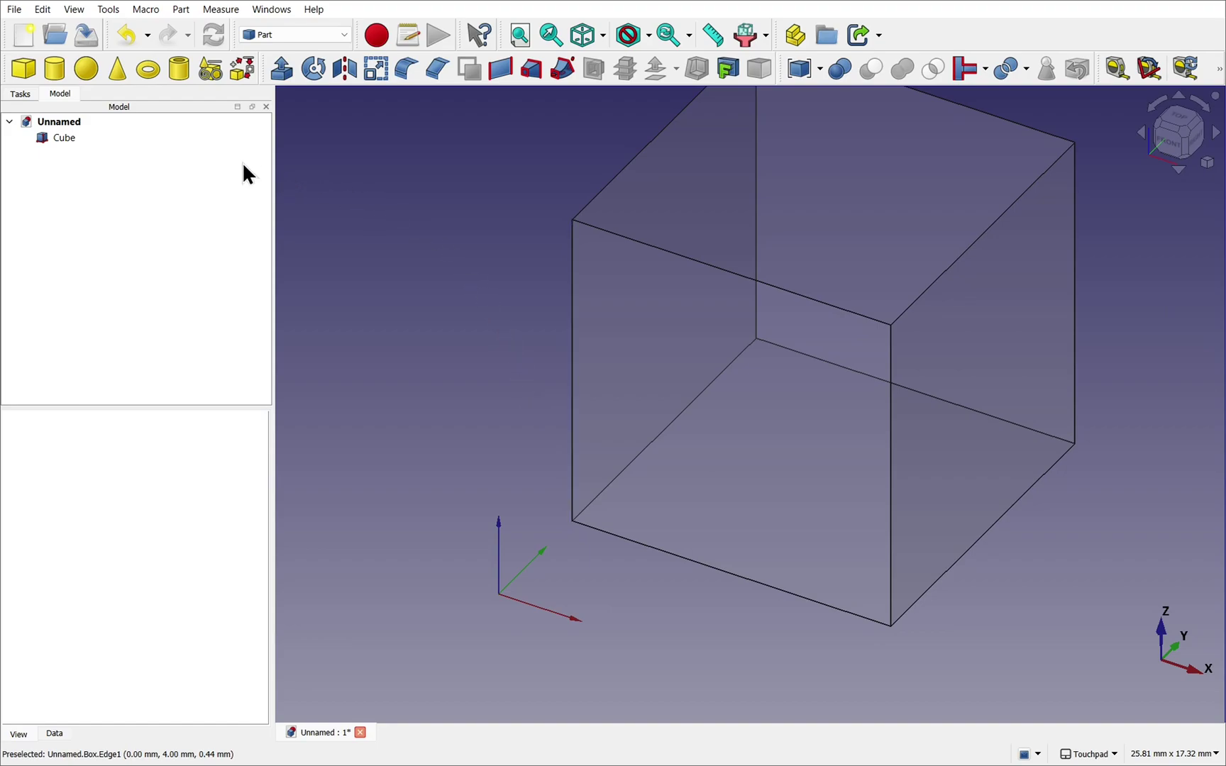
{"action": "left_click", "coordinate": [70, 138]}
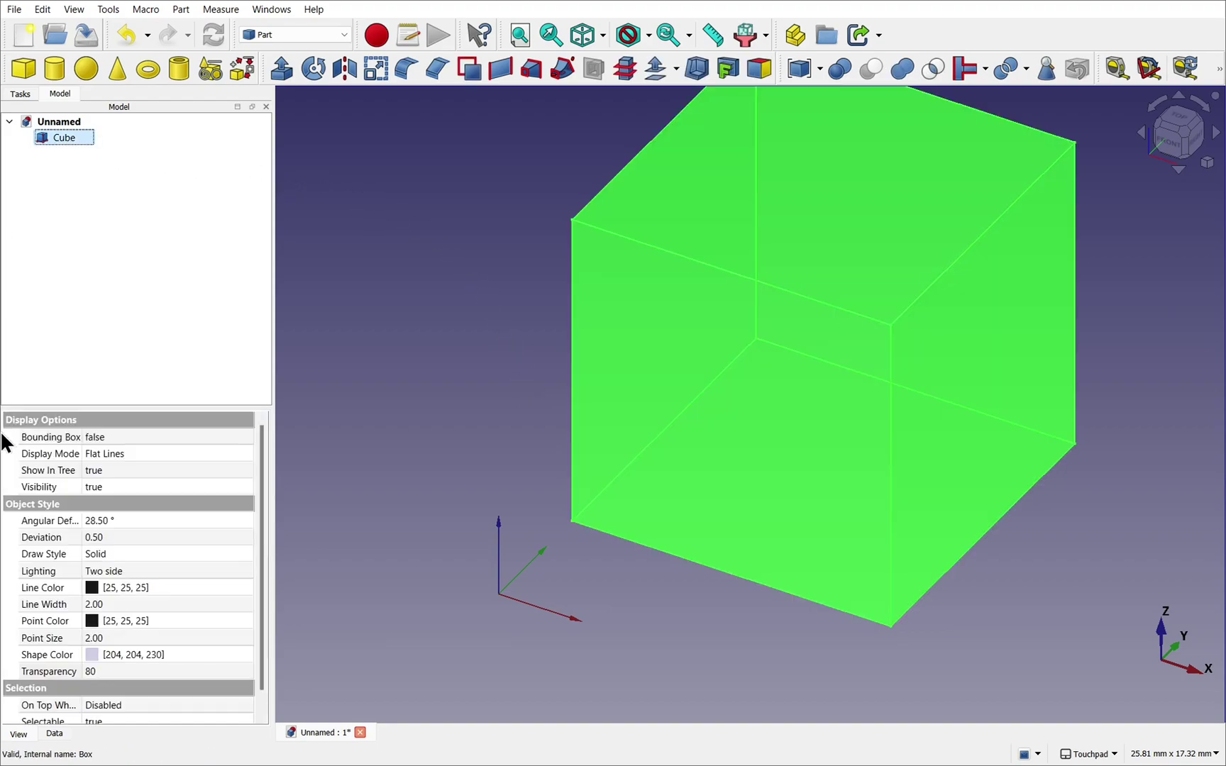
{"action": "left_click", "coordinate": [57, 735]}
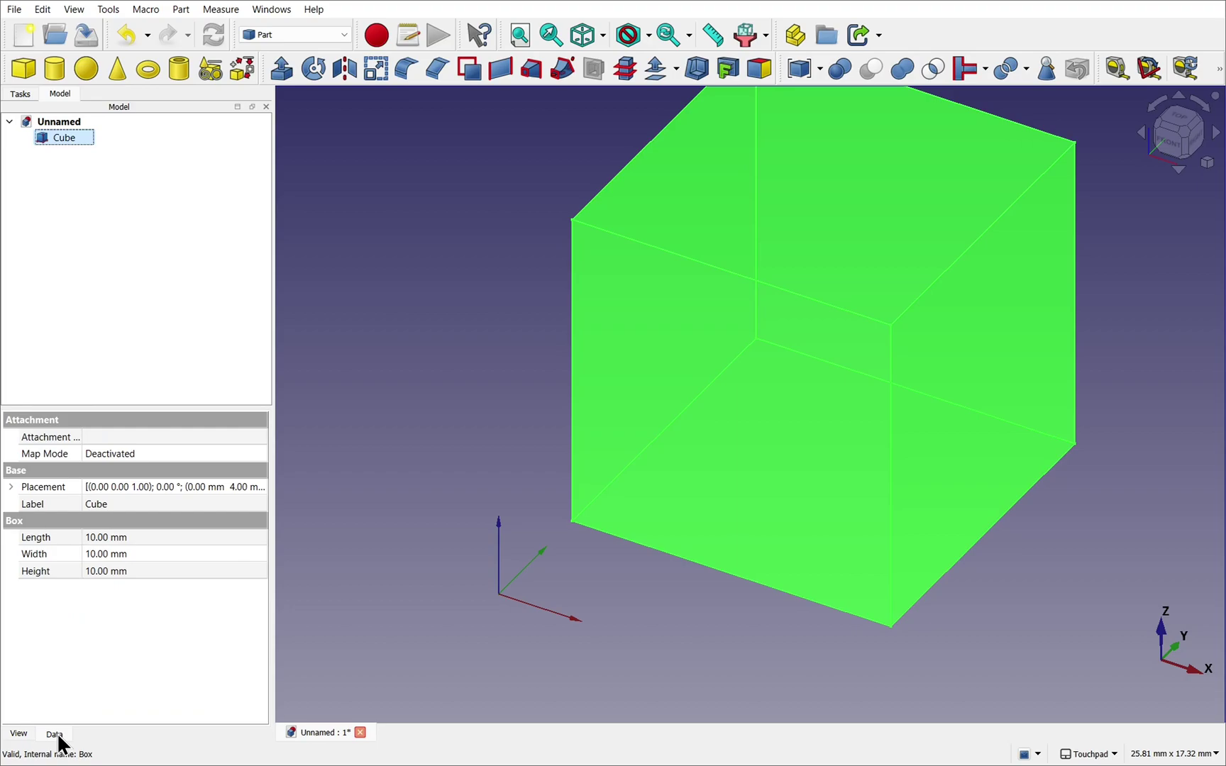
Expand the Cube's Placement position and set its y value back to 0 mm.
{"action": "left_click", "coordinate": [10, 487]}
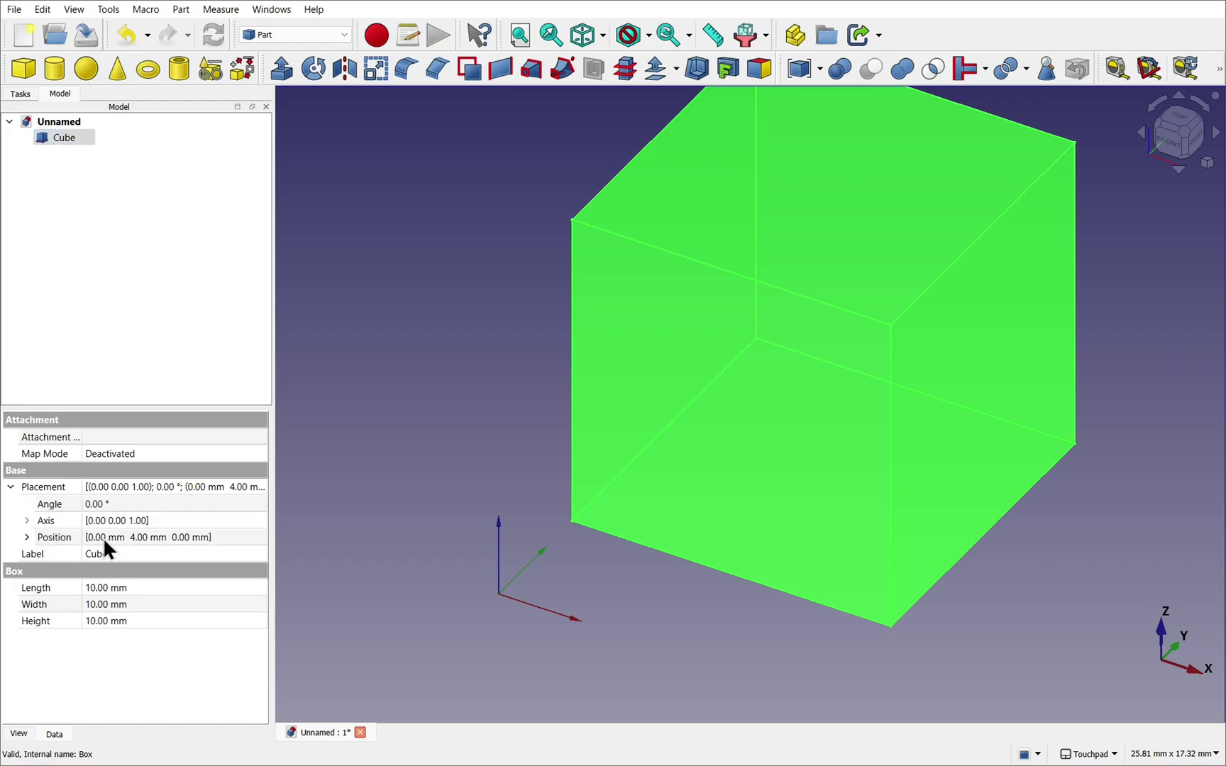
{"action": "left_click", "coordinate": [27, 535]}
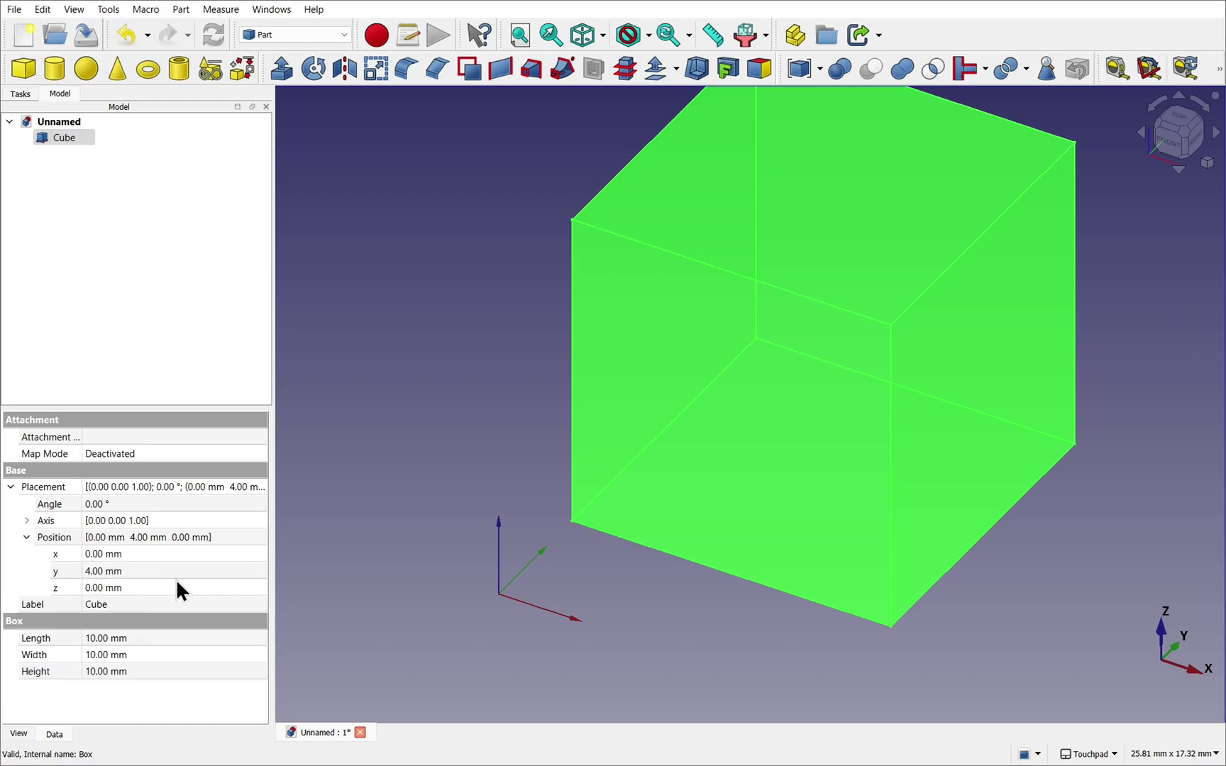
{"action": "left_click", "coordinate": [118, 572]}
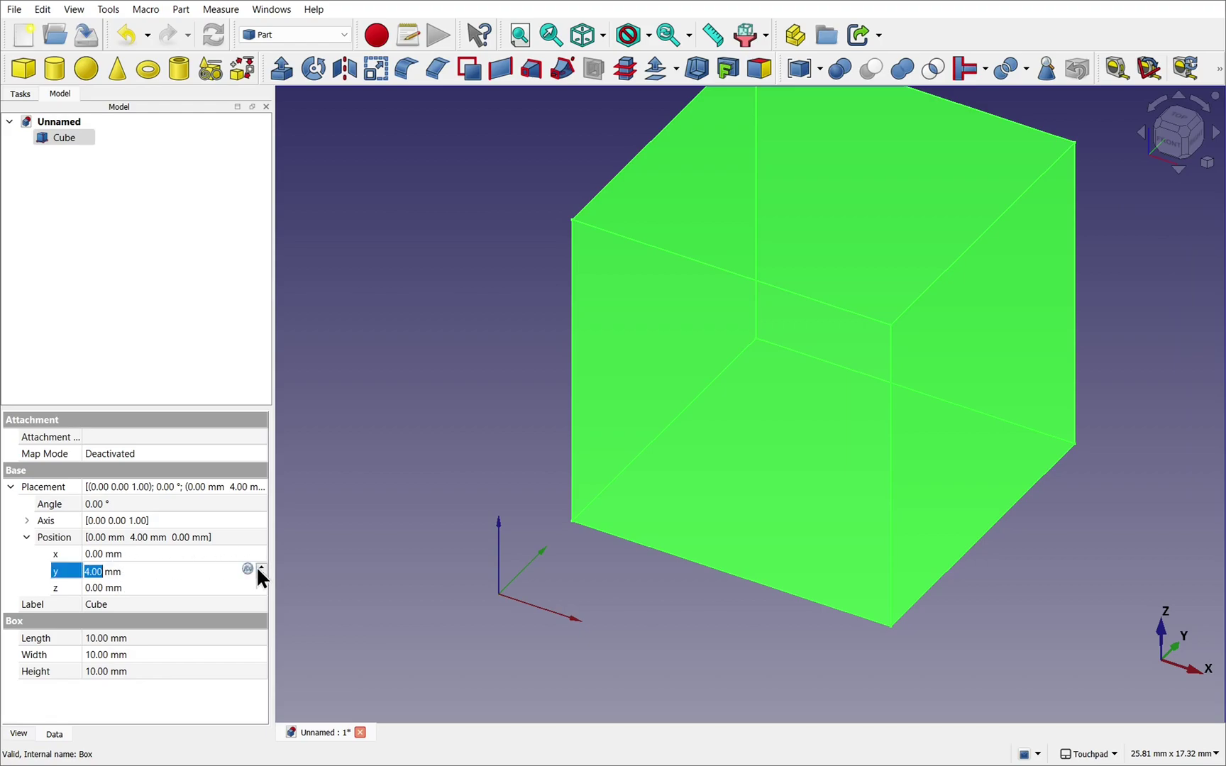
{"action": "left_click", "coordinate": [261, 567]}
{"action": "left_click", "coordinate": [262, 568]}
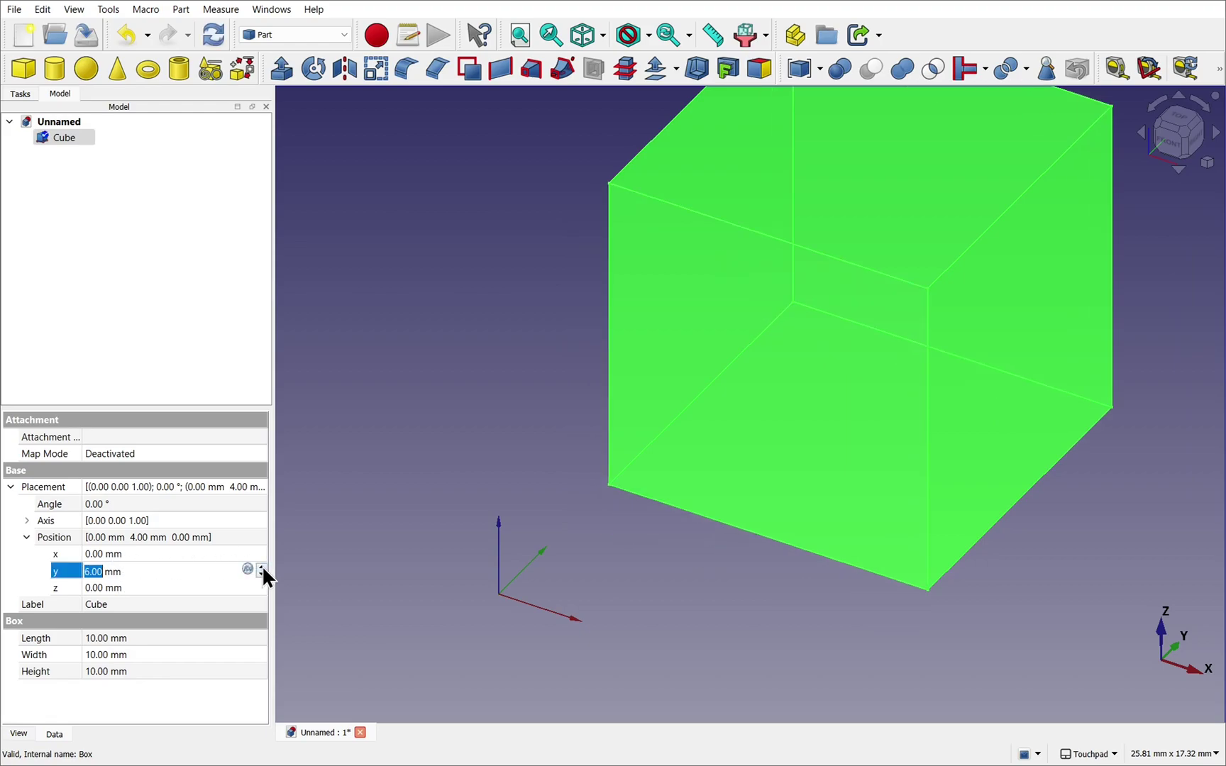
{"action": "left_click", "coordinate": [261, 574]}
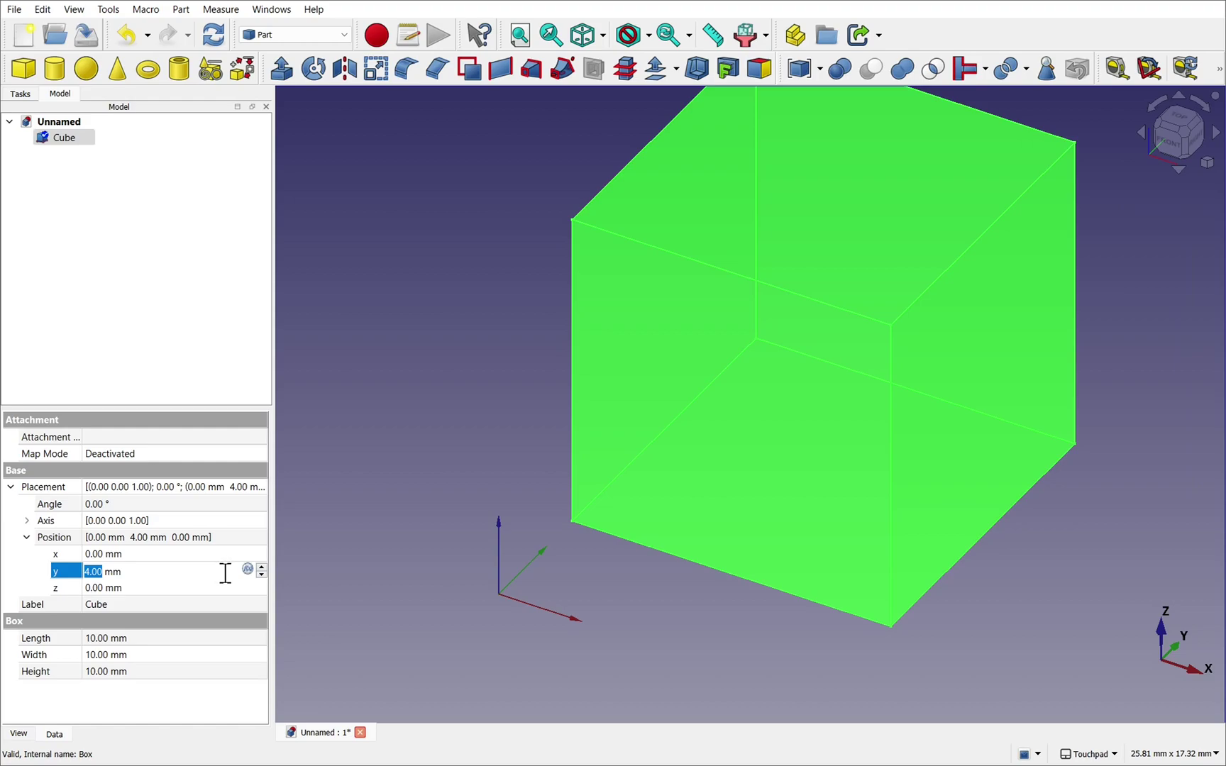
{"action": "type", "text": "0"}
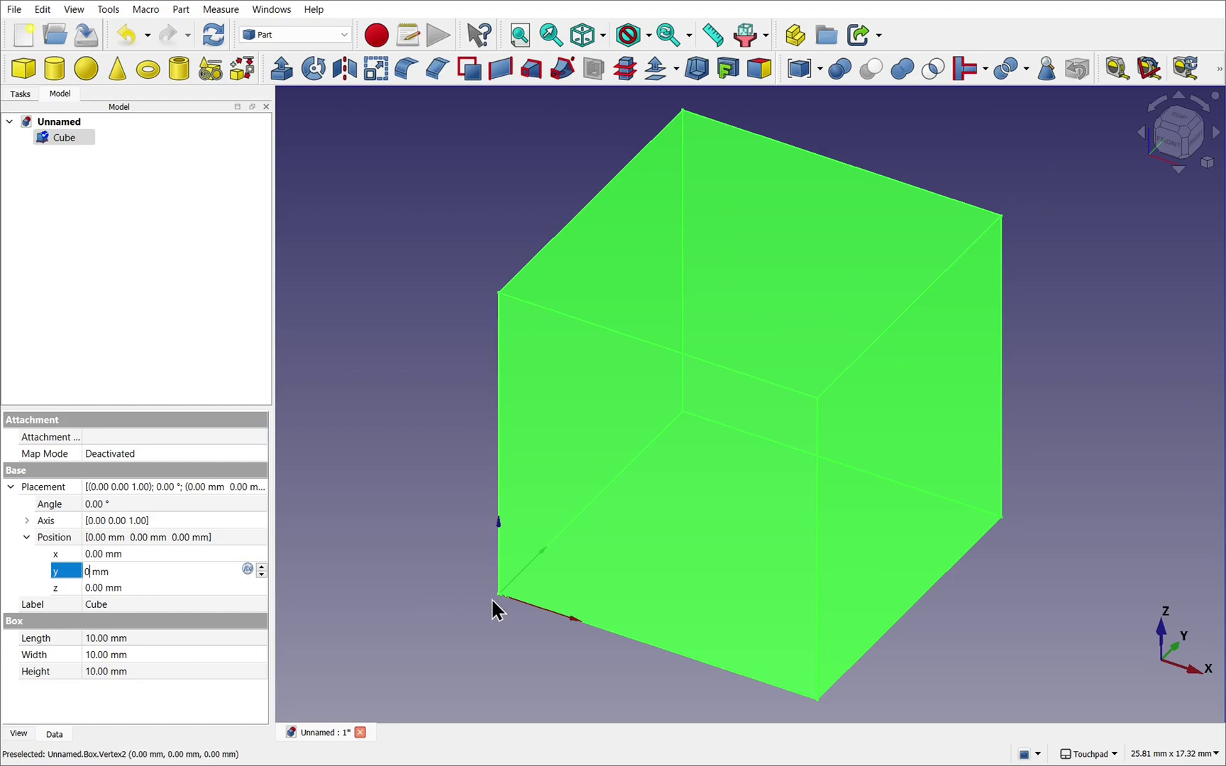
{"action": "left_click", "coordinate": [429, 580]}
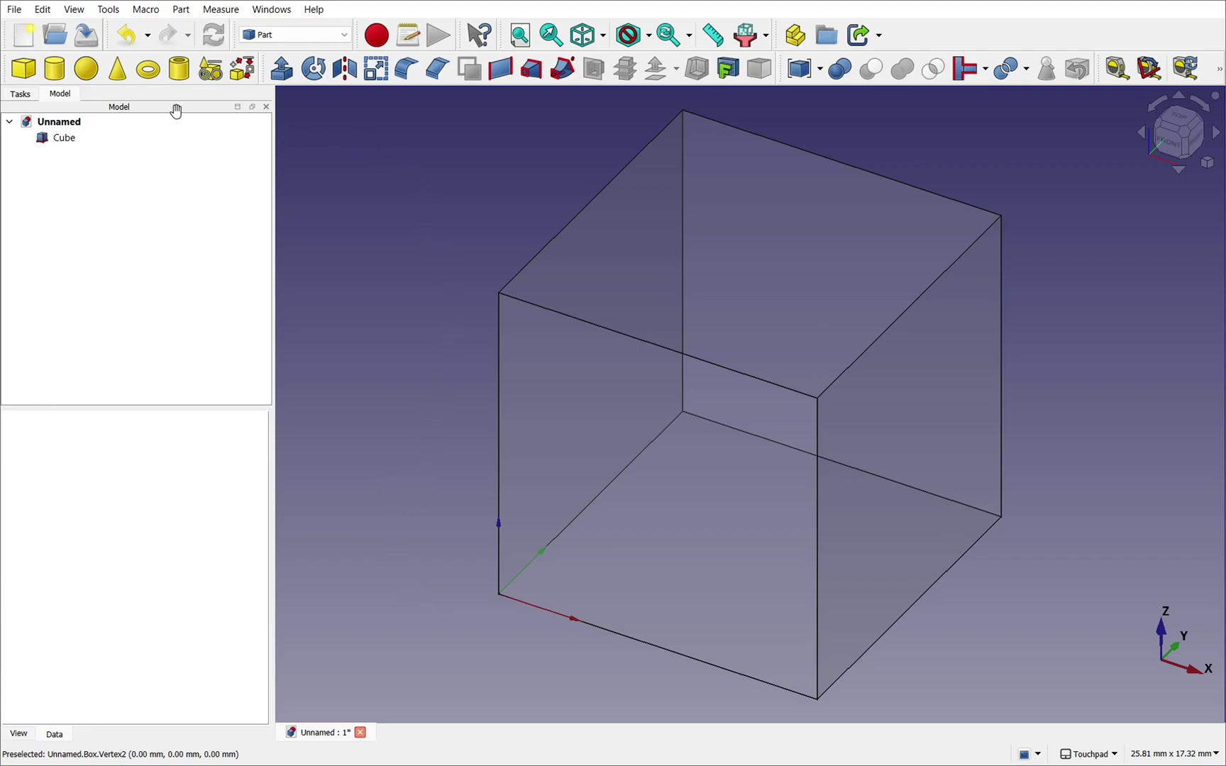
Add a 5 mm radius Sphere from the toolbar.
{"action": "left_click", "coordinate": [93, 70]}
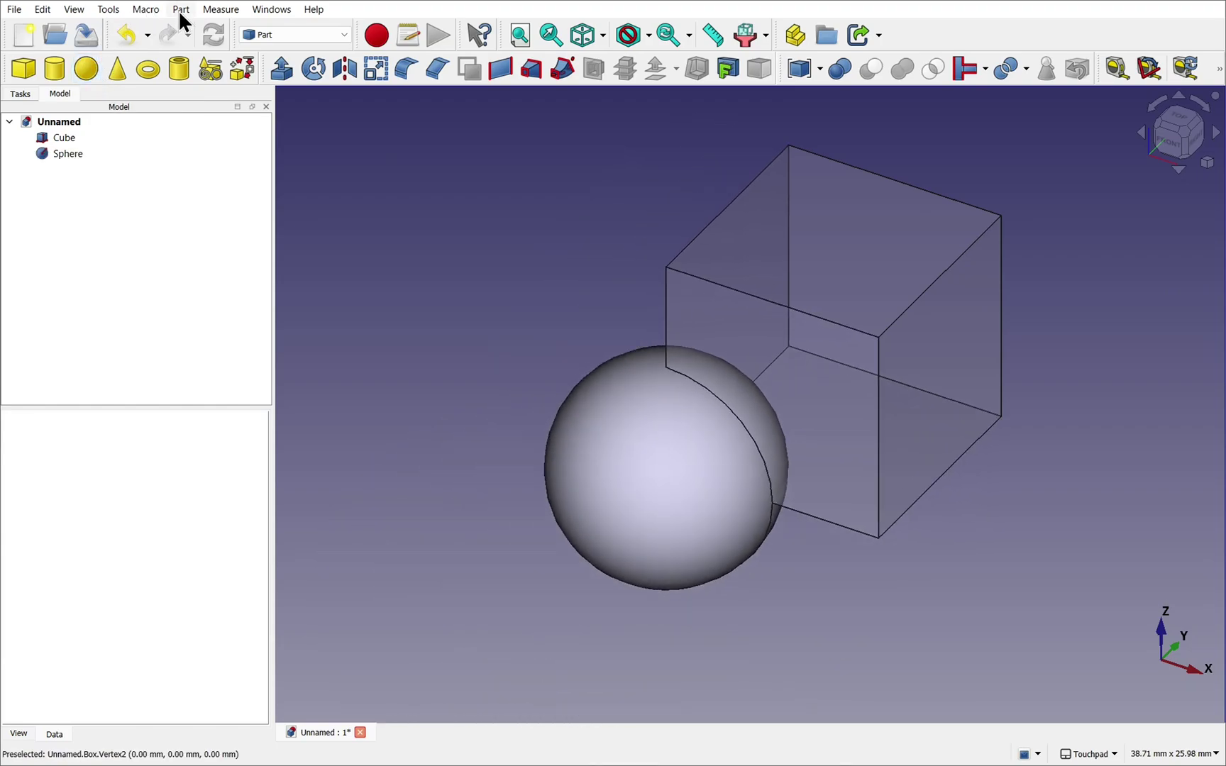
{"action": "left_click", "coordinate": [181, 9]}
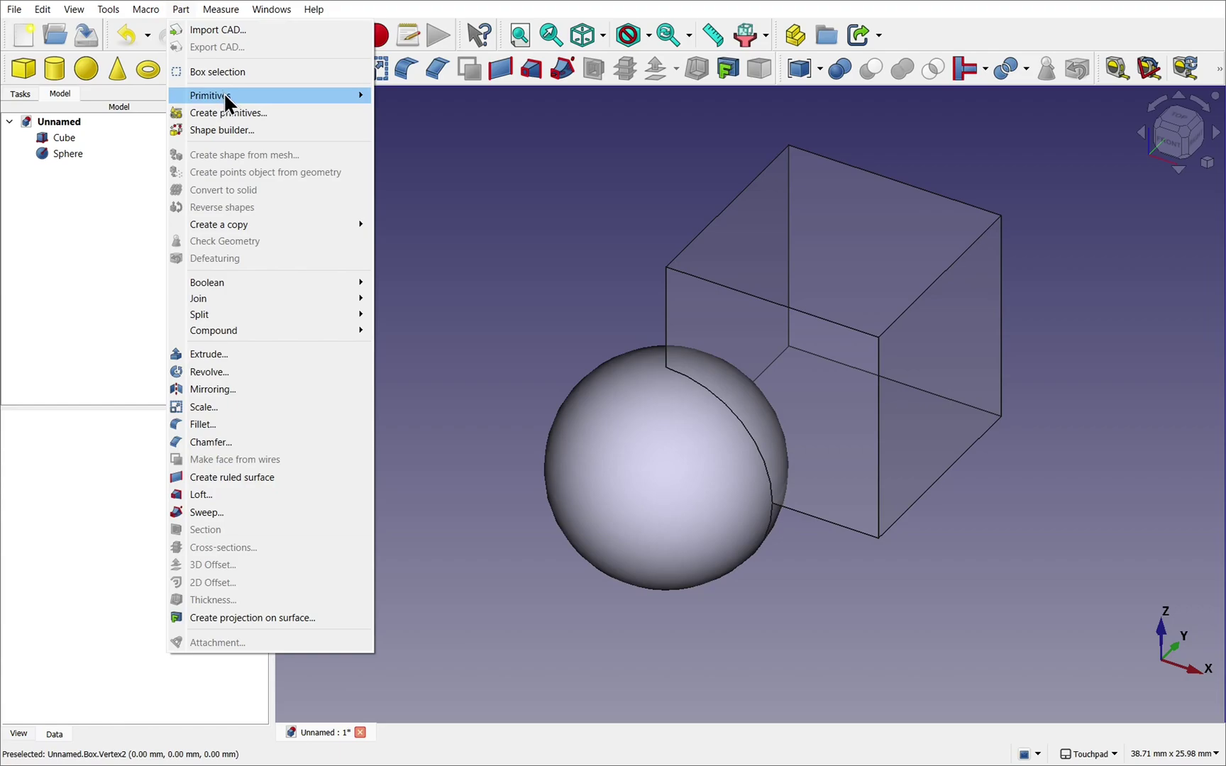
{"action": "mouse_move", "coordinate": [226, 93]}
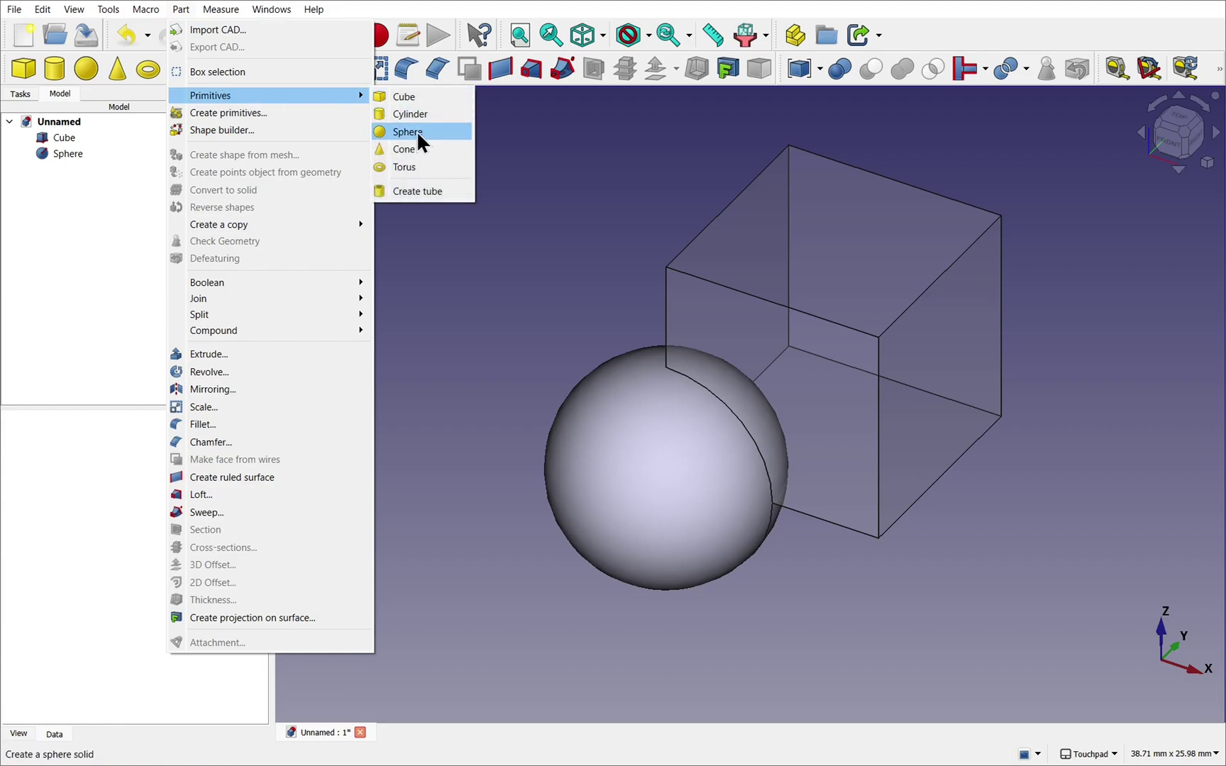
{"action": "left_click", "coordinate": [546, 302]}
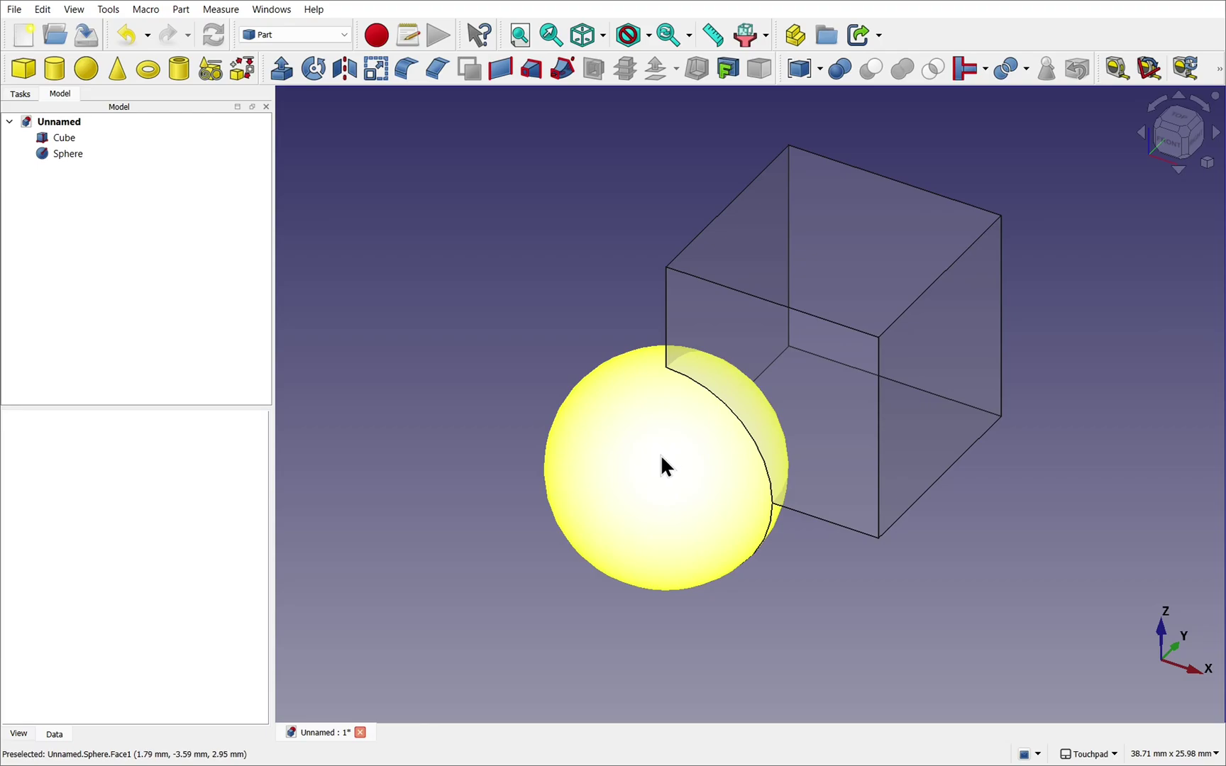
Drag the Sphere left along X to x = -13 mm and zoom out.
{"action": "right_click", "coordinate": [61, 153]}
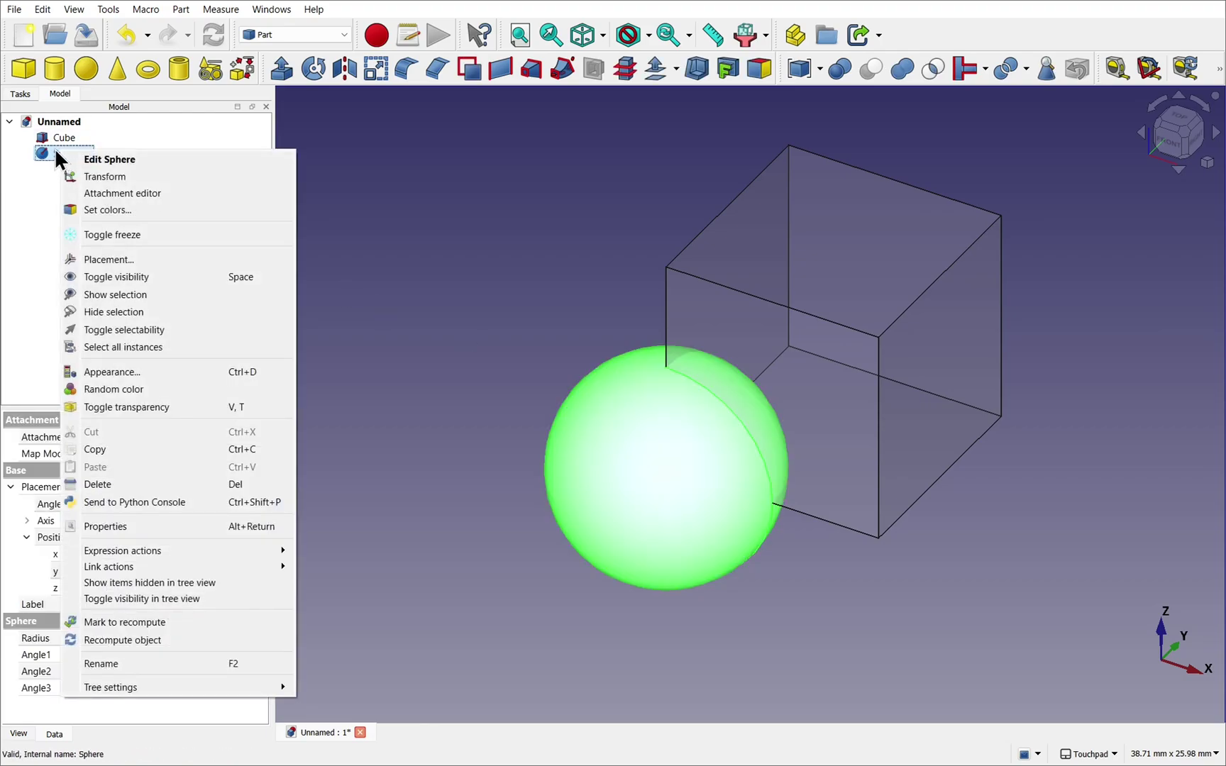
{"action": "left_click", "coordinate": [115, 179]}
{"action": "left_click_drag", "start_coordinate": [798, 520], "coordinate": [523, 443]}
{"action": "left_click", "coordinate": [102, 139]}
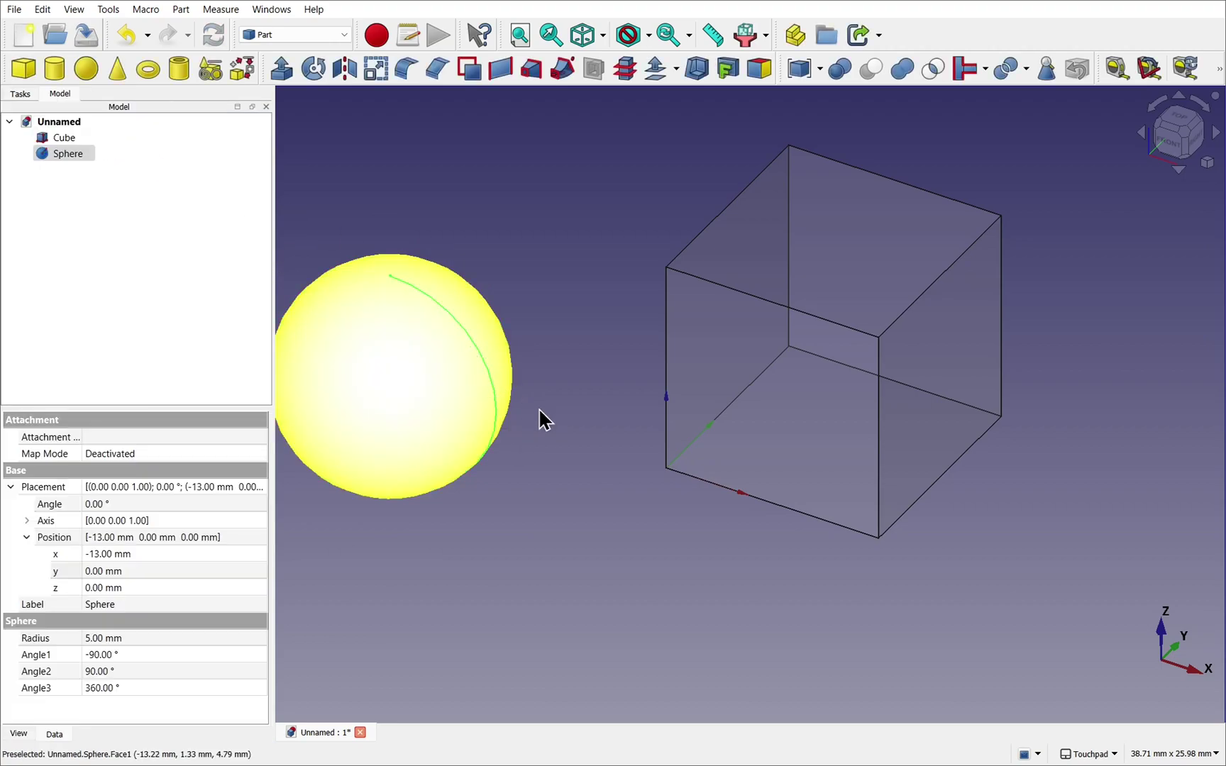
{"action": "scroll", "coordinate": [603, 411], "scroll_direction": "down", "scroll_amount": 3}
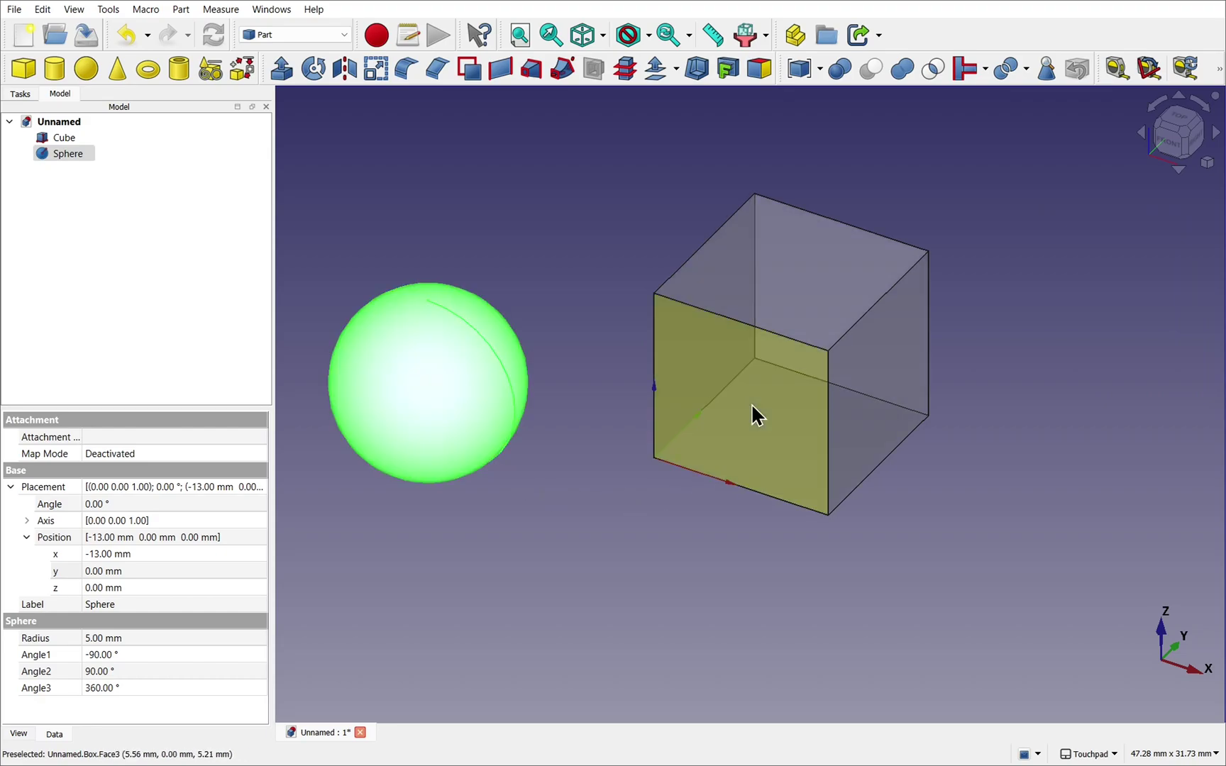
Select Cube and Sphere from the tree and the view, ending on the cube's front face.
{"action": "left_click", "coordinate": [593, 584]}
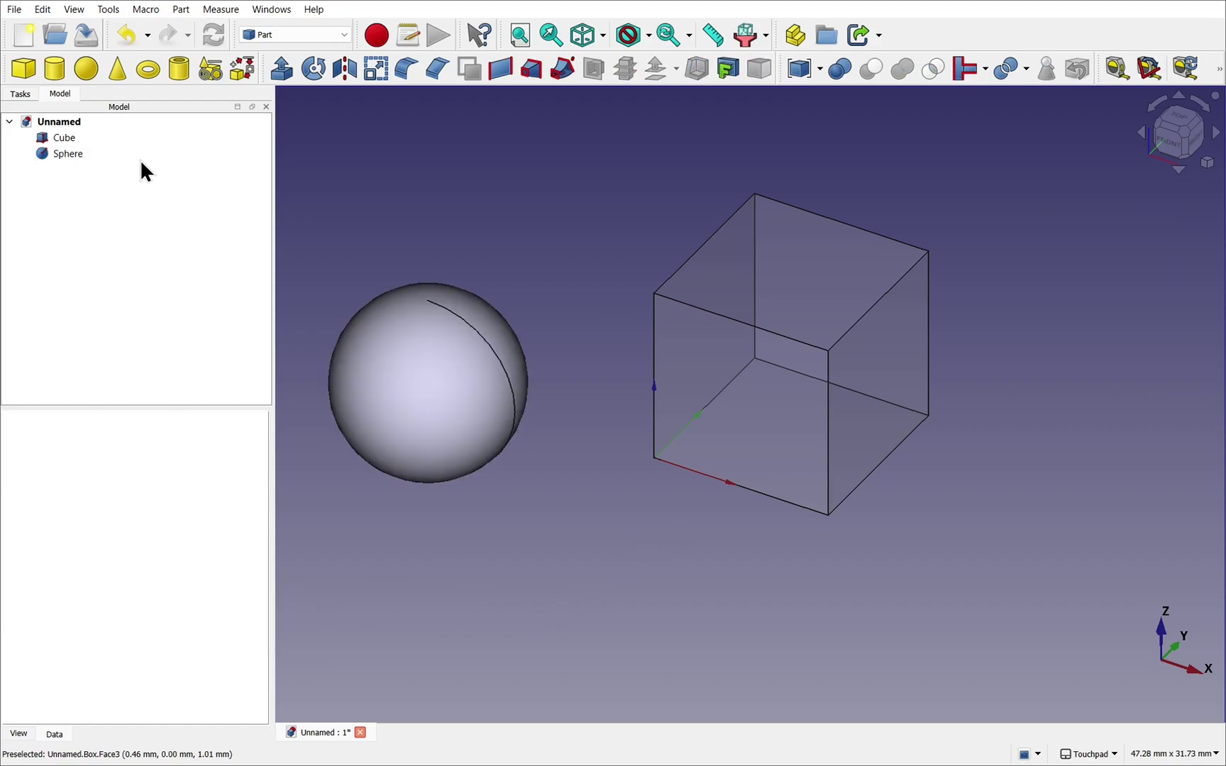
{"action": "left_click", "coordinate": [58, 139]}
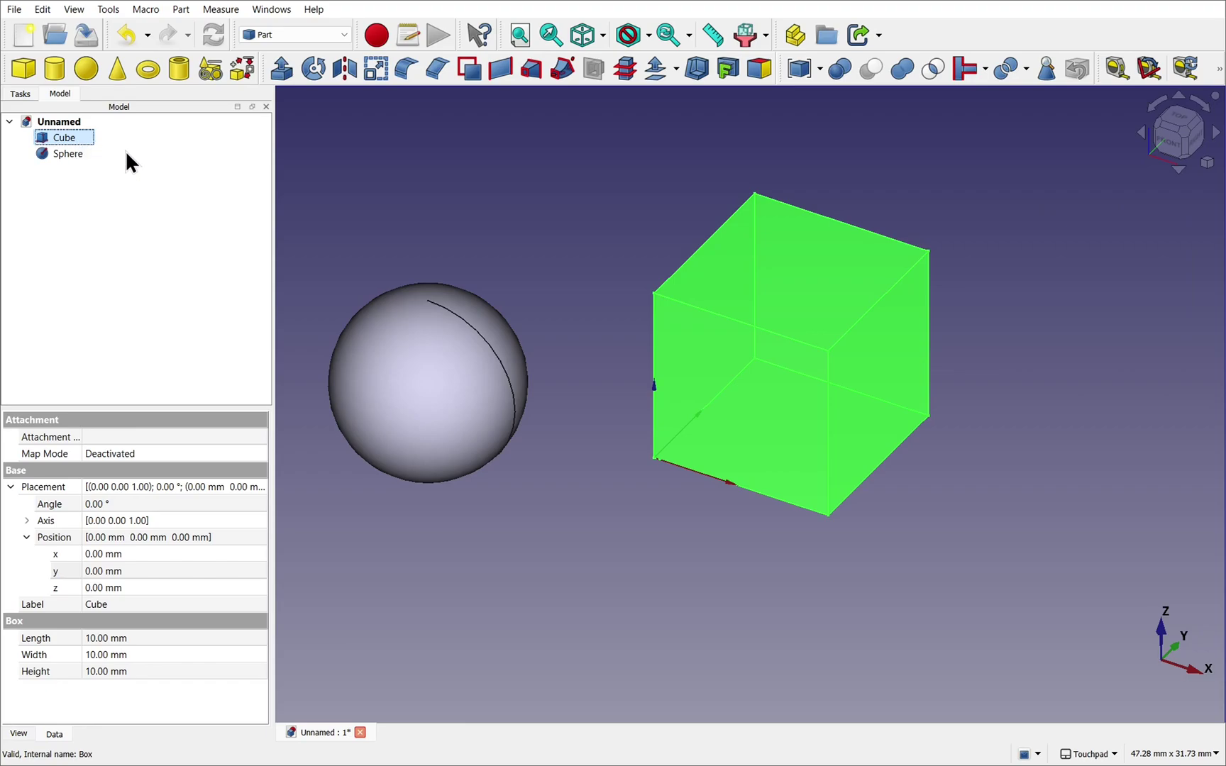
{"action": "left_click", "coordinate": [80, 155]}
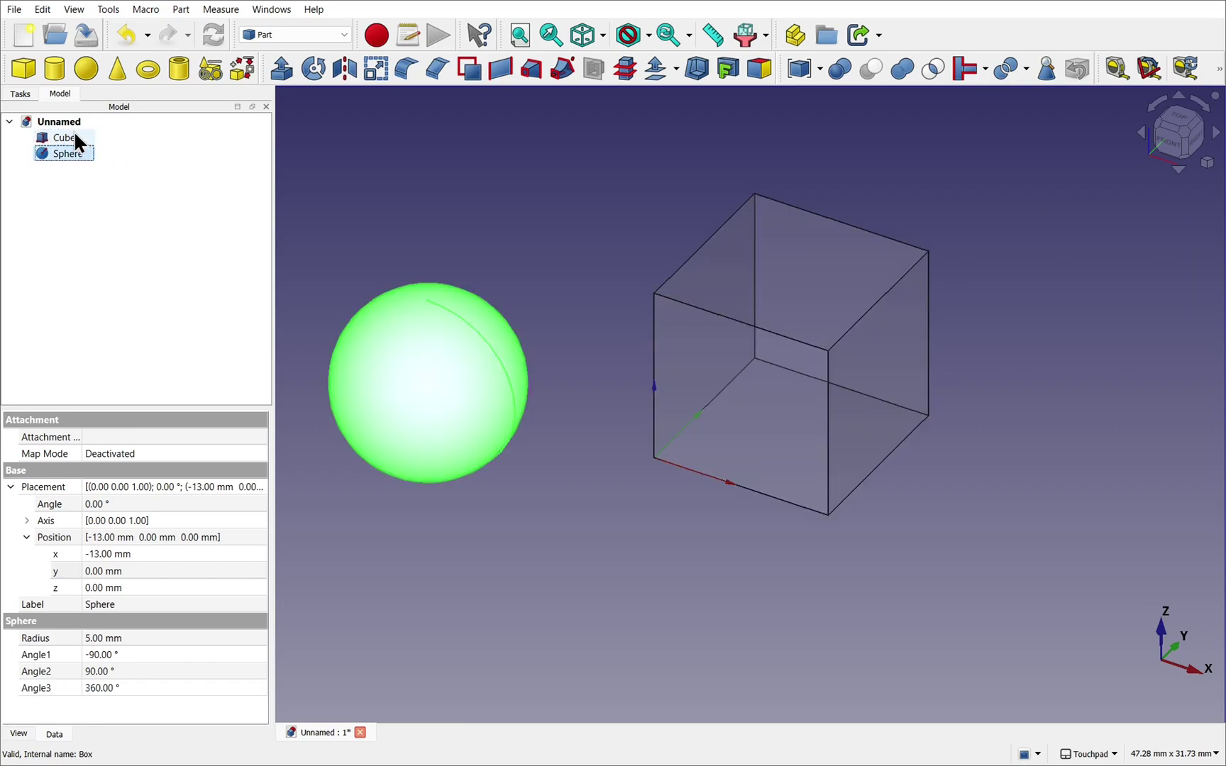
{"action": "left_click", "coordinate": [73, 136]}
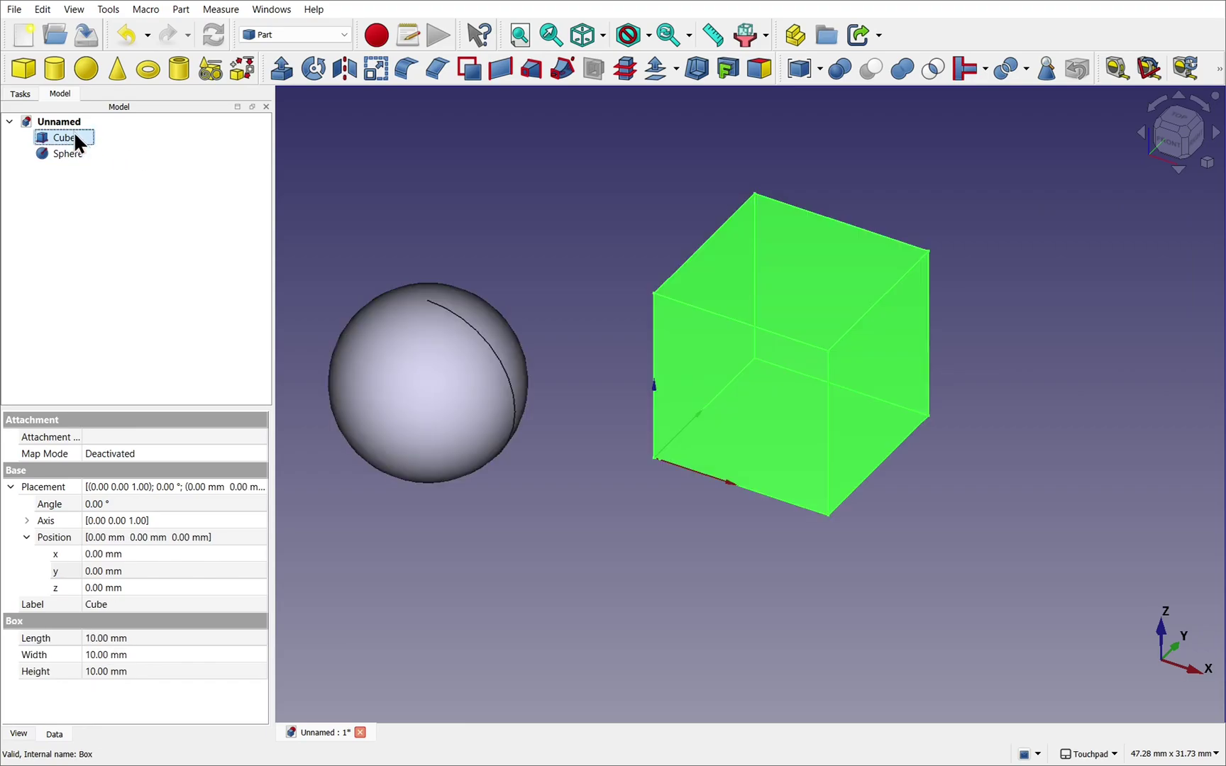
{"action": "left_click", "coordinate": [418, 408]}
{"action": "left_click", "coordinate": [815, 438]}
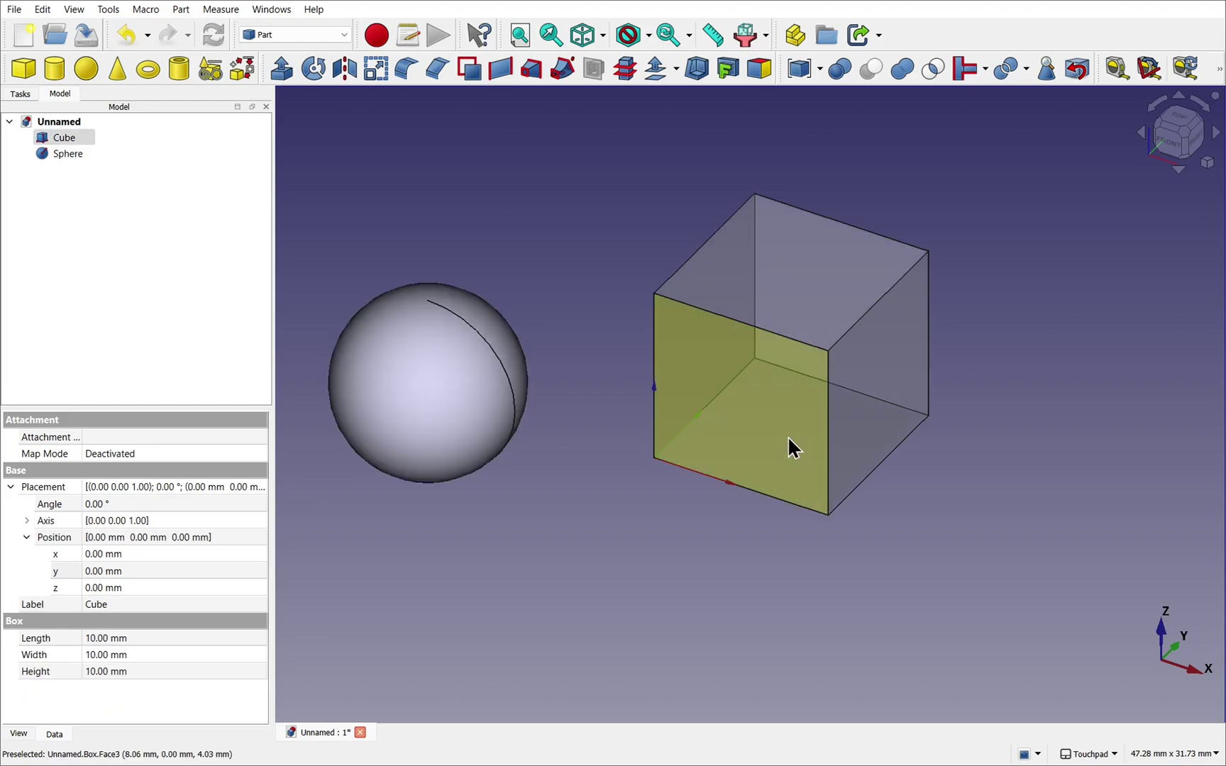
Clear the selection and fit both shapes in view with V, F.
{"action": "left_click", "coordinate": [553, 241]}
{"action": "key", "text": "v"}
{"action": "key", "text": "f"}
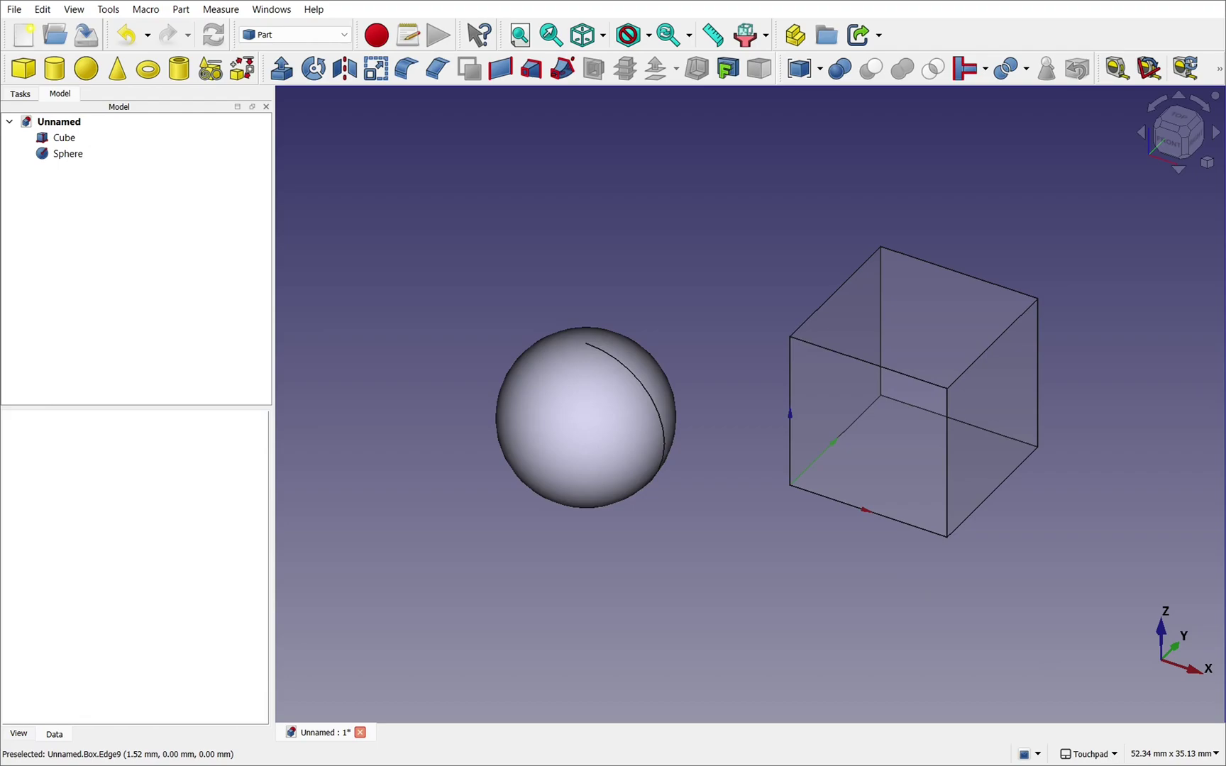
Switch navigation to Gesture, then back to Touchpad and view its gesture help.
{"action": "left_click", "coordinate": [1088, 755]}
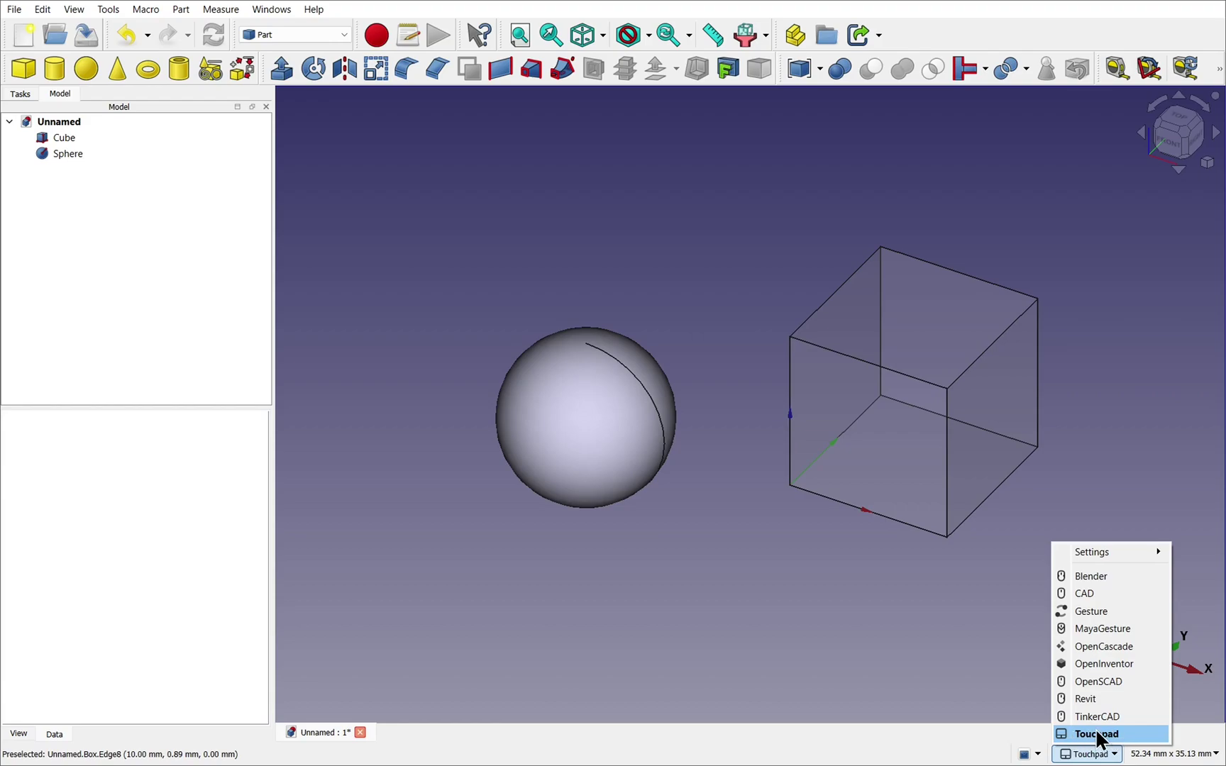
{"action": "left_click", "coordinate": [1097, 733]}
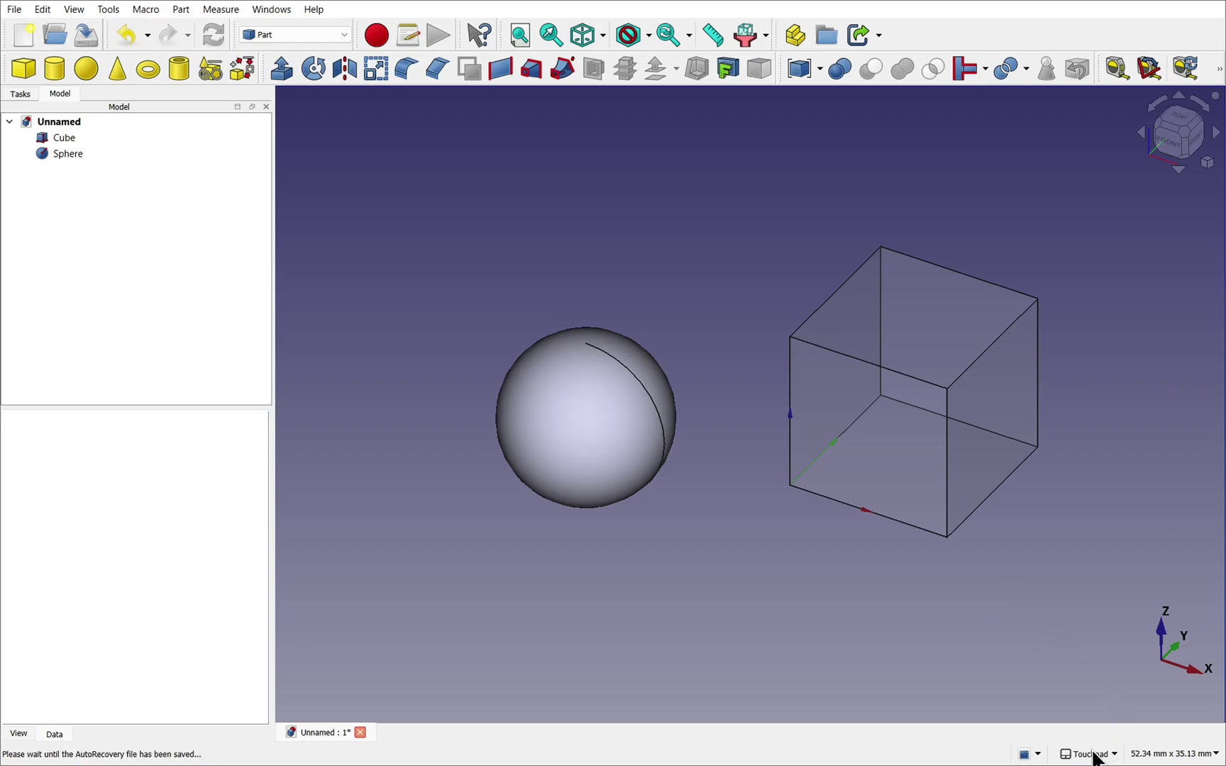
{"action": "mouse_move", "coordinate": [1097, 759]}
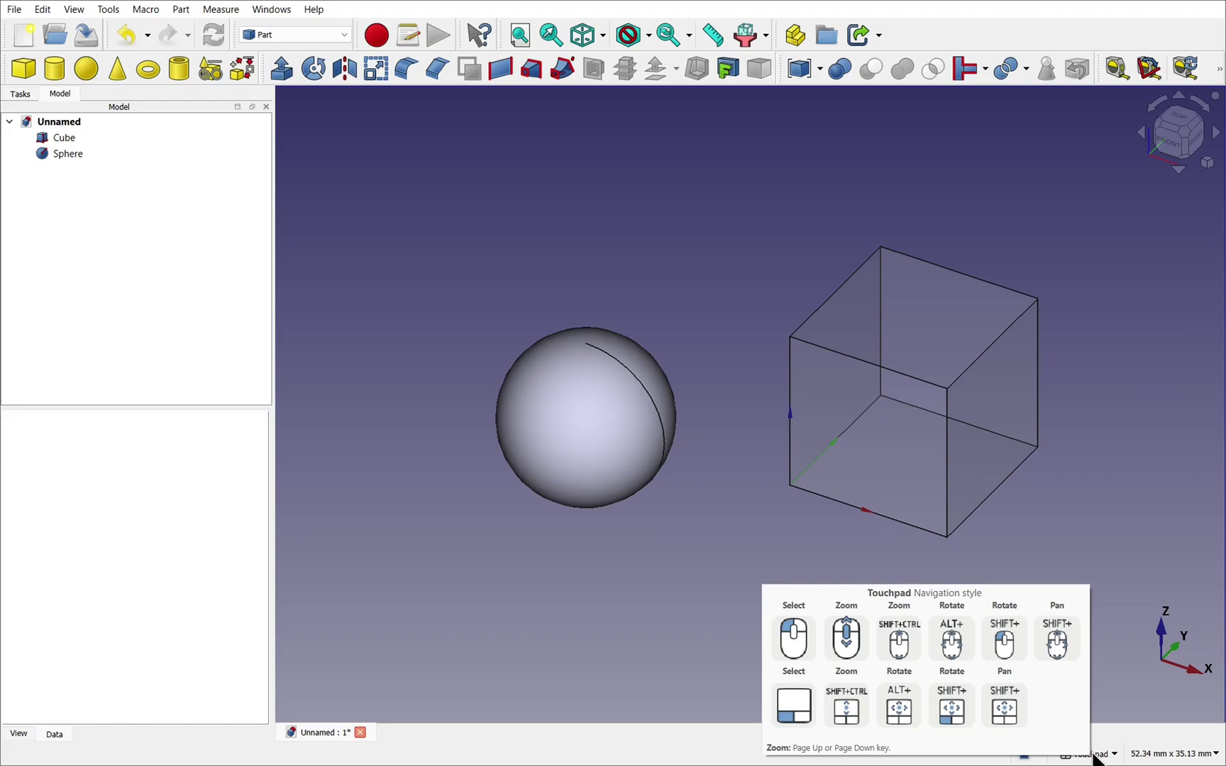
{"action": "left_click", "coordinate": [1096, 755]}
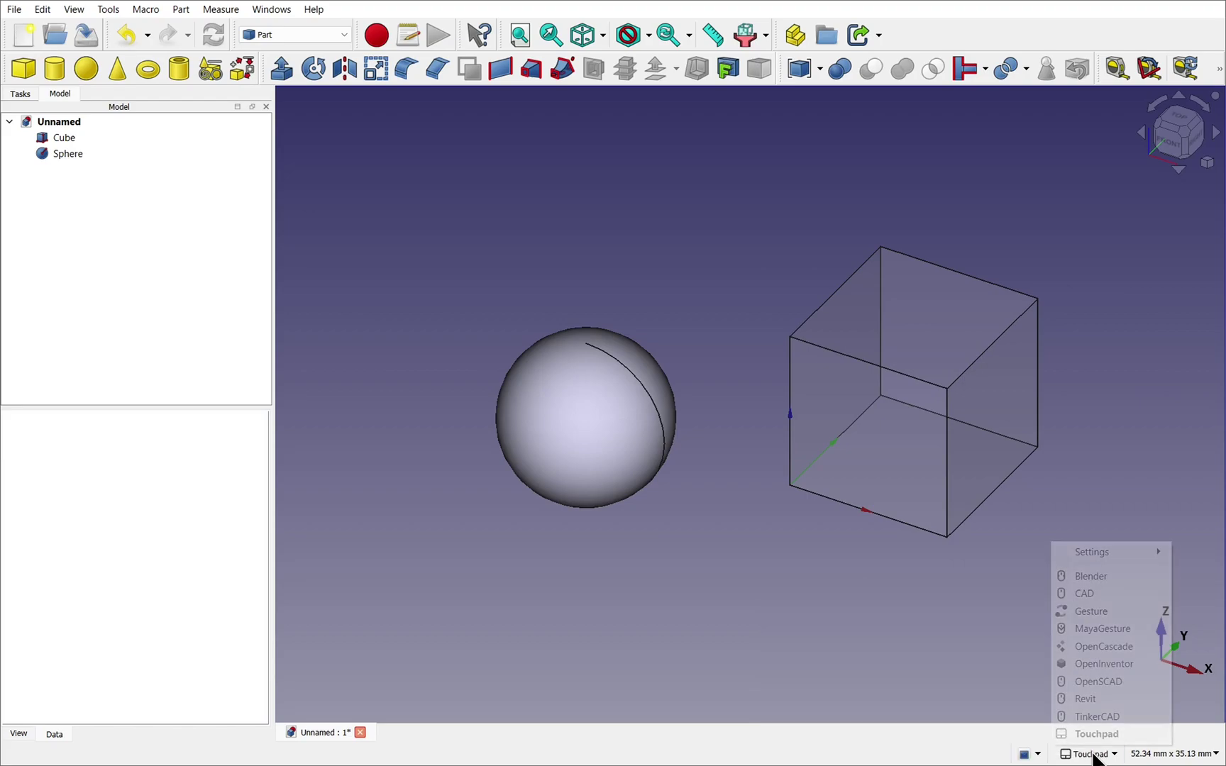
{"action": "left_click", "coordinate": [1110, 610]}
{"action": "left_click", "coordinate": [1091, 754]}
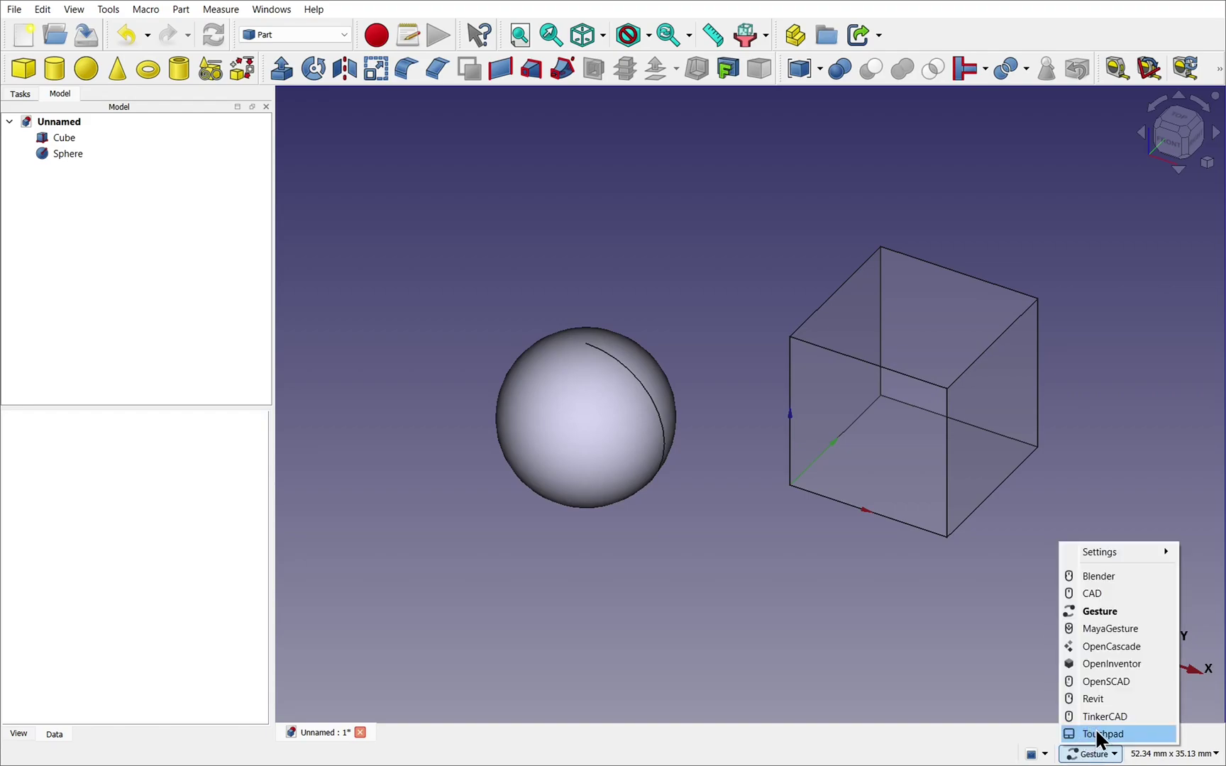
{"action": "left_click", "coordinate": [1098, 735]}
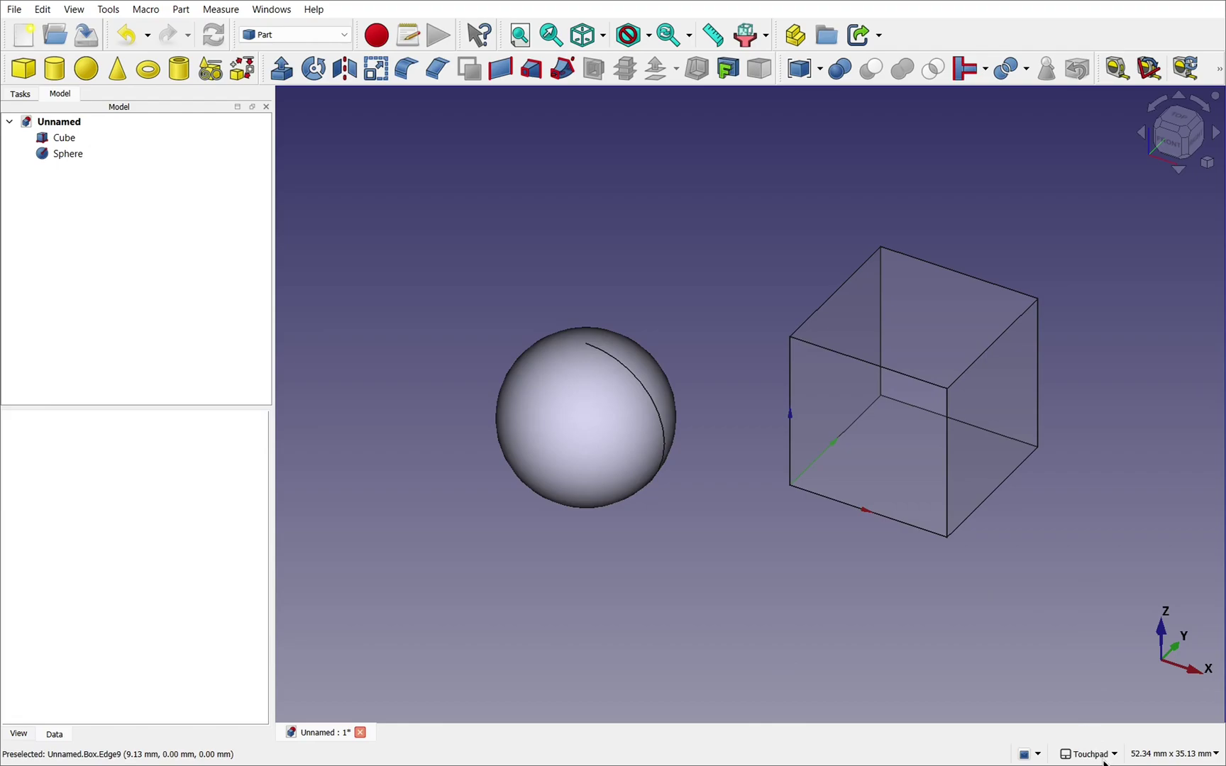
{"action": "mouse_move", "coordinate": [1097, 759]}
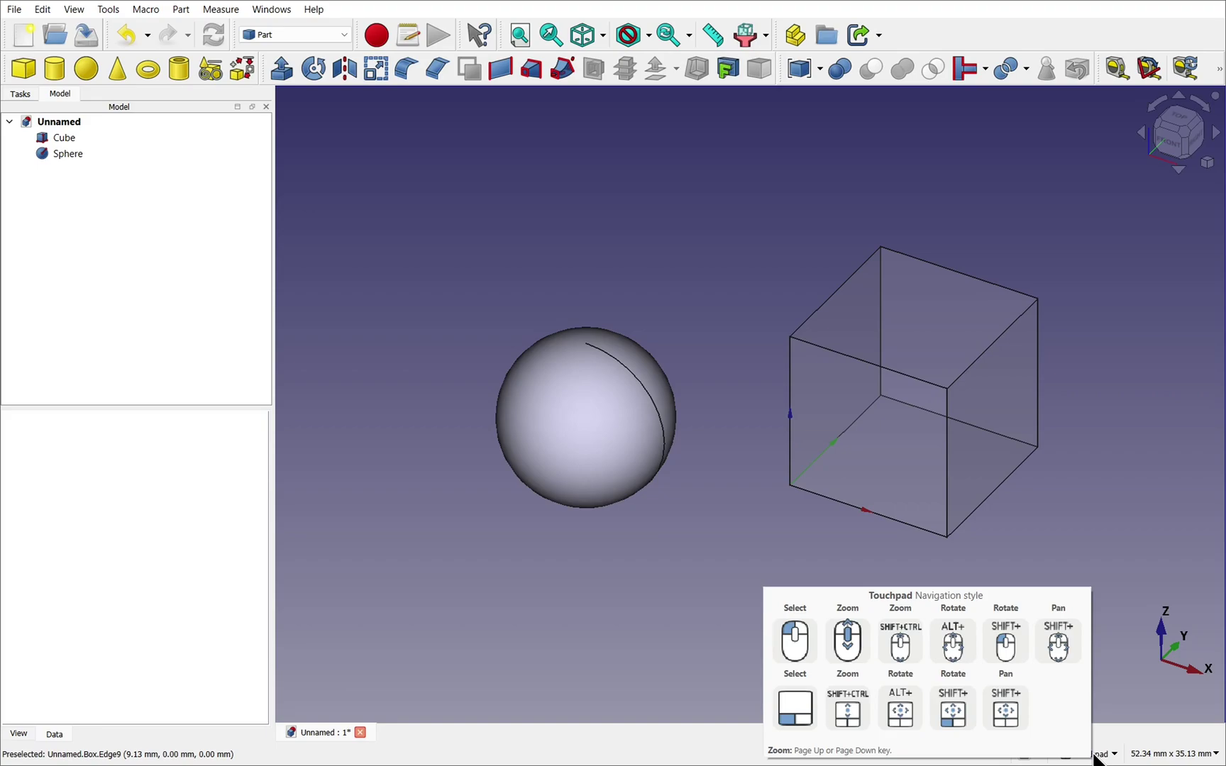
Pan the view with Shift until the cube and sphere shift left toward the centre.
{"action": "key", "text": "shift"}
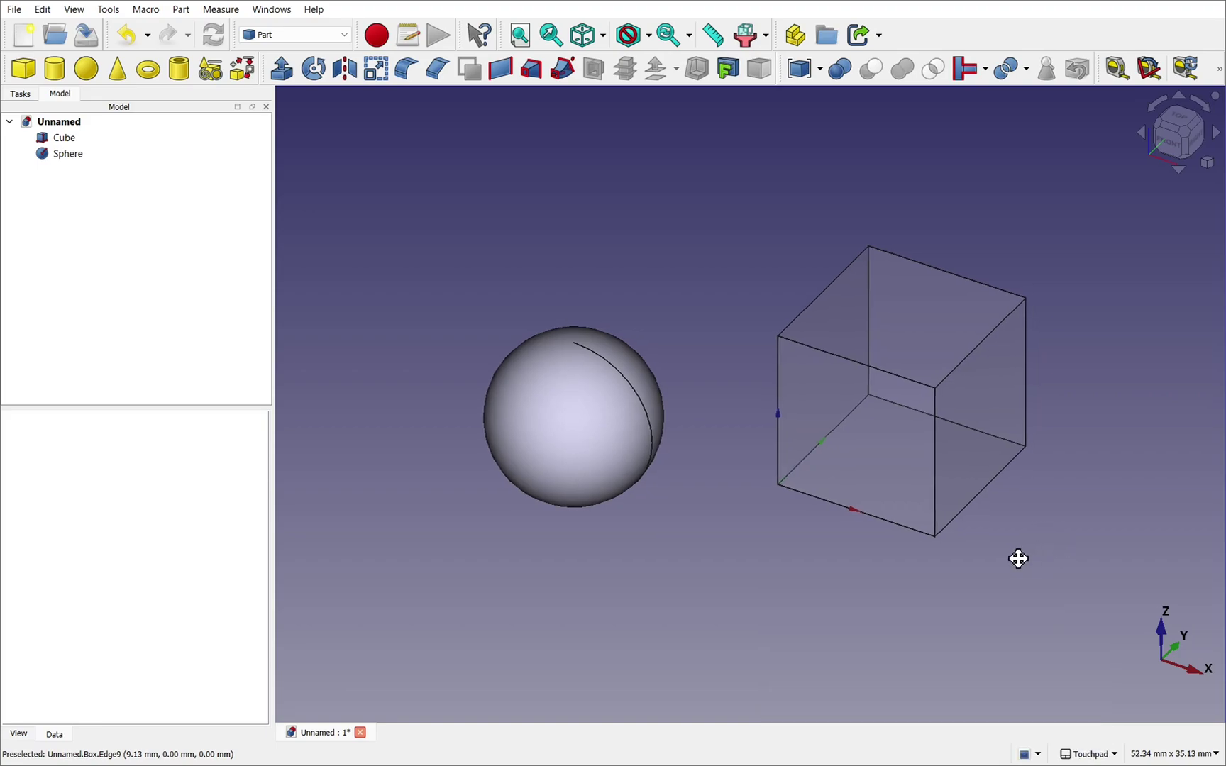
{"action": "key", "text": "shift"}
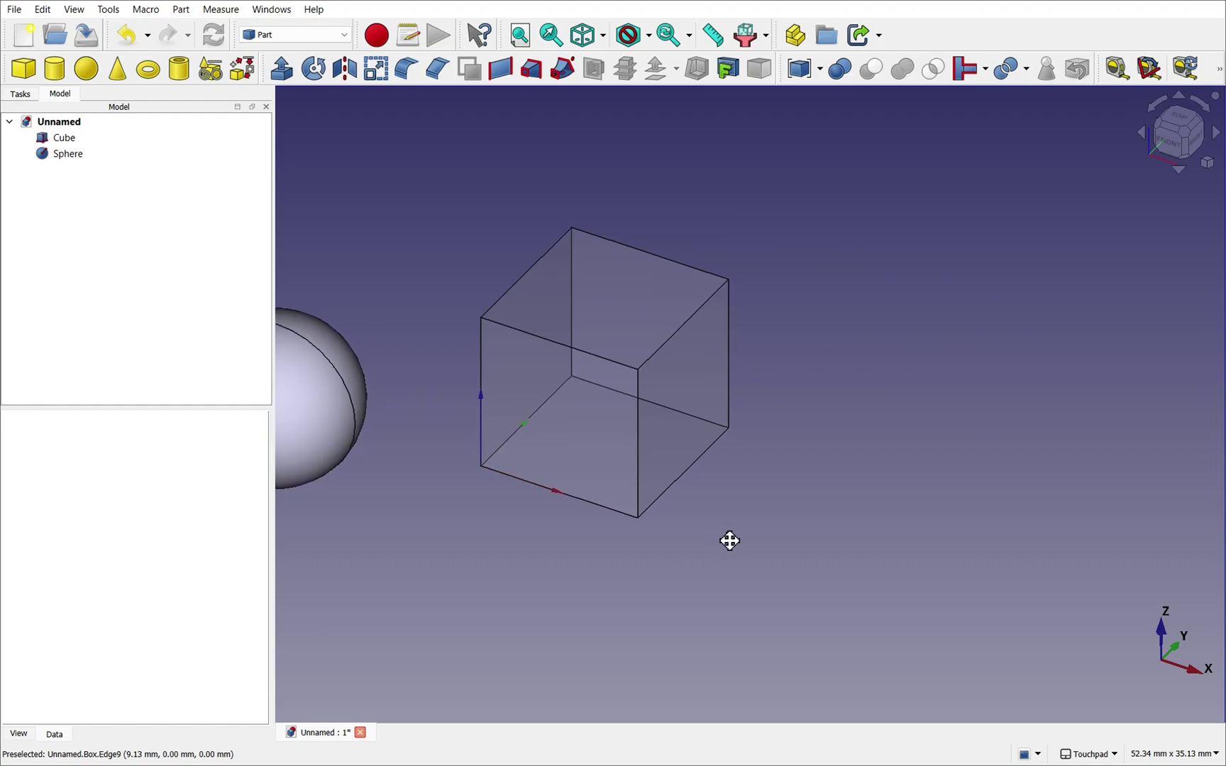
{"action": "key", "text": "shift"}
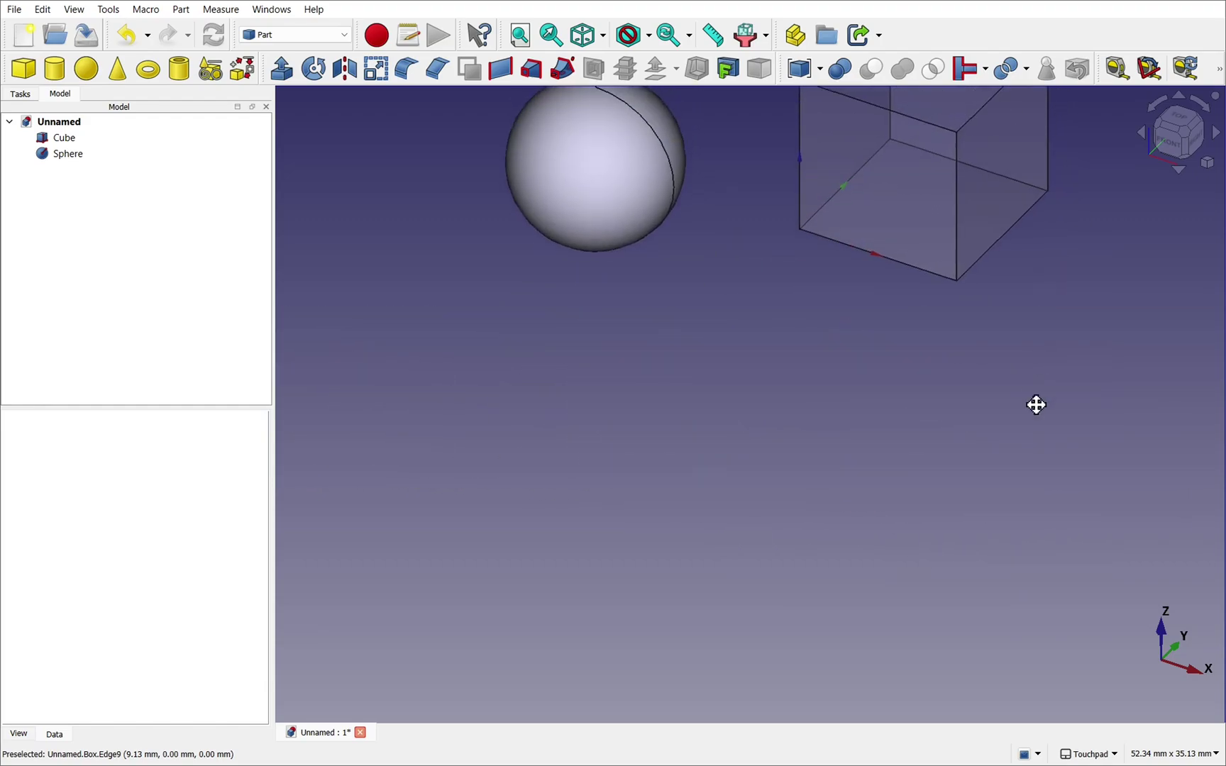
{"action": "key", "text": "shift"}
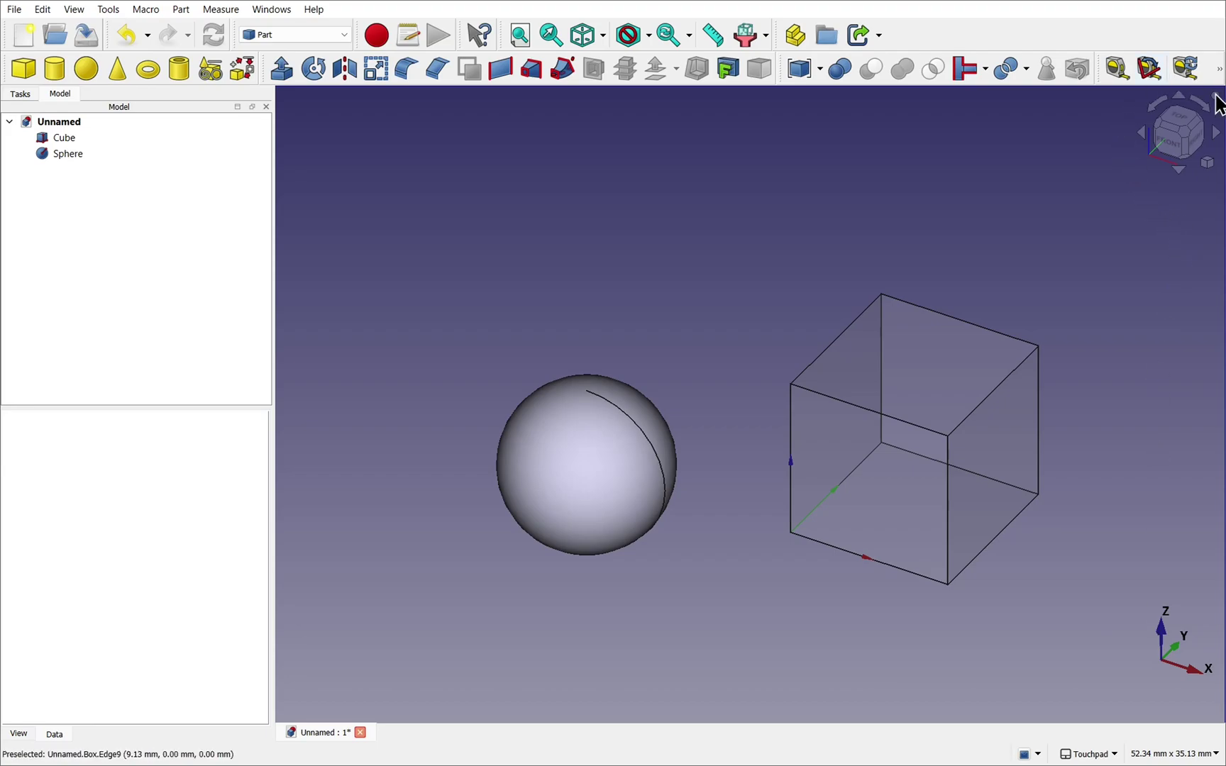
{"action": "key", "text": "shift"}
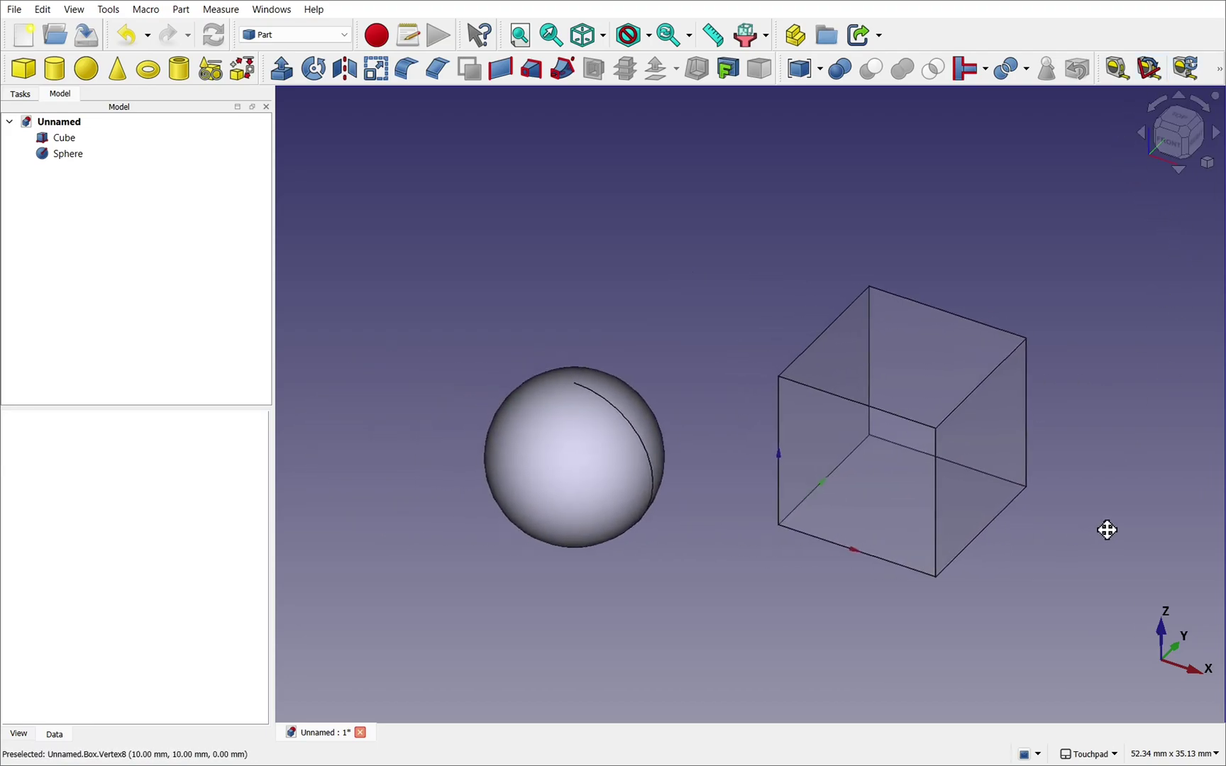
{"action": "key", "text": "shift"}
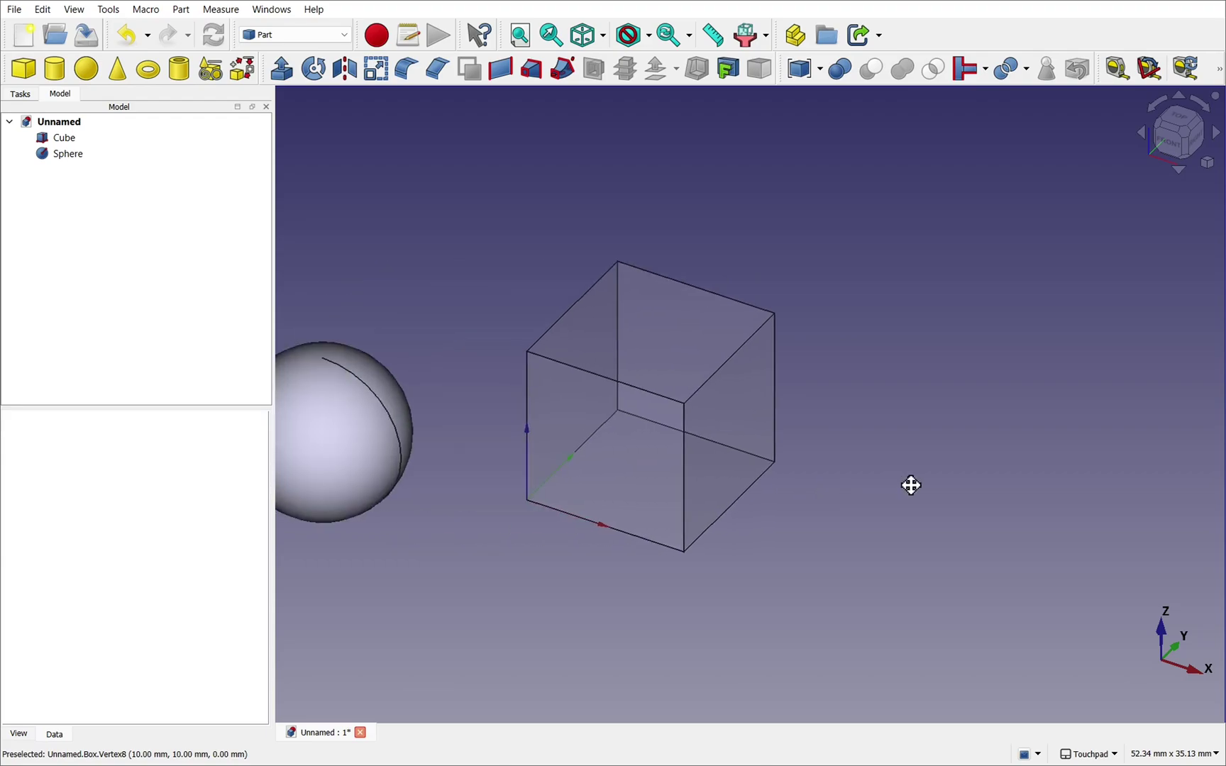
{"action": "key", "text": "shift"}
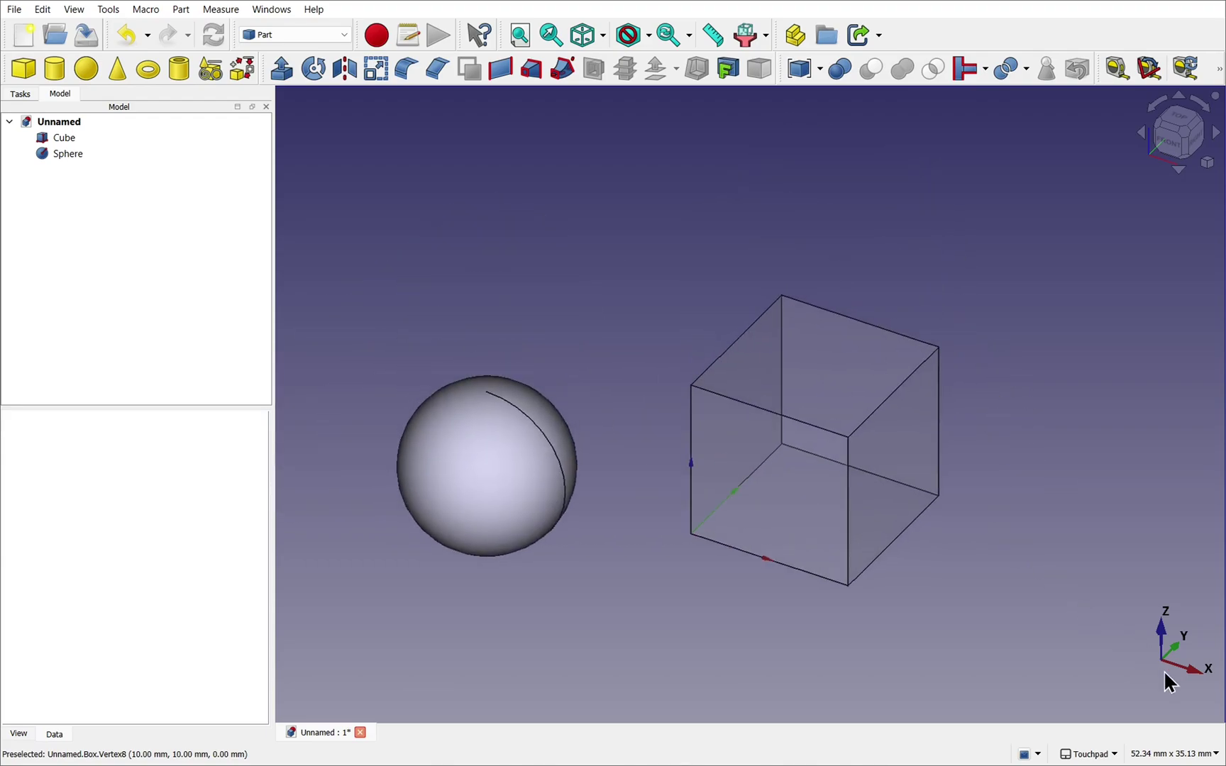
{"action": "key", "text": "shift"}
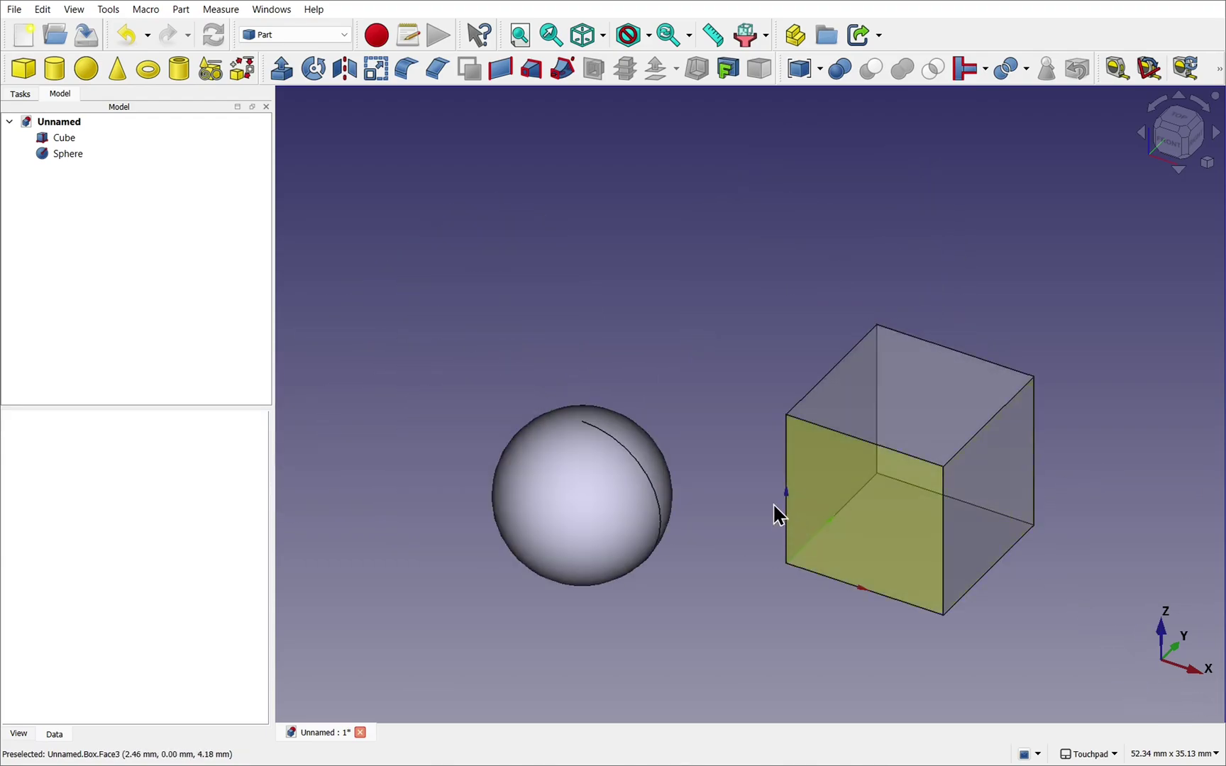
{"action": "key", "text": "shift"}
{"action": "key", "text": "shift"}
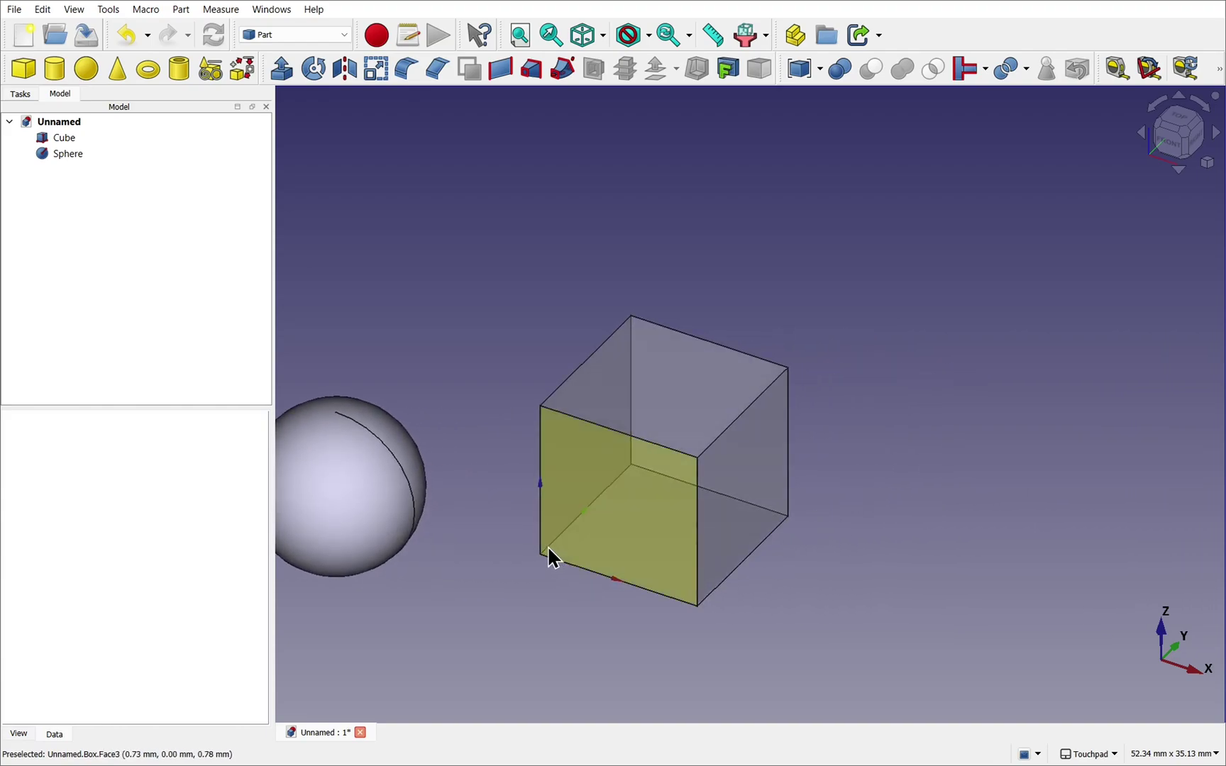
{"action": "key", "text": "shift"}
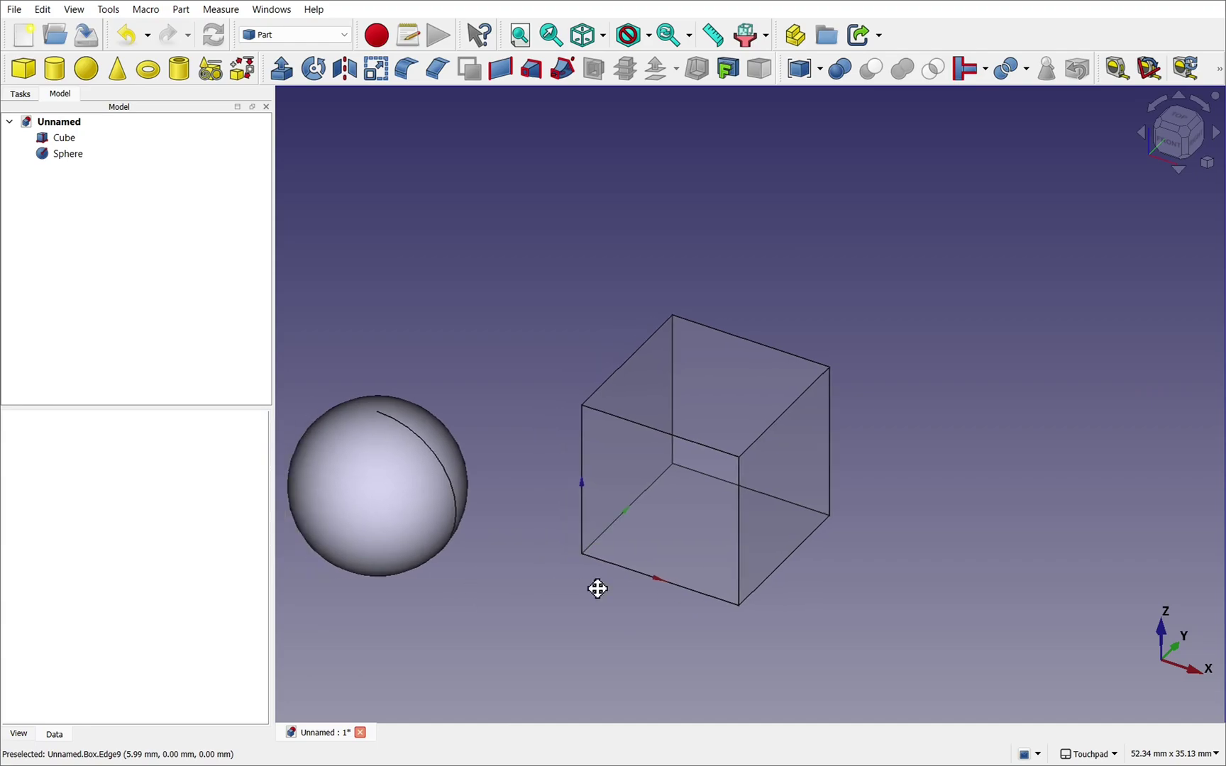
{"action": "key", "text": "shift"}
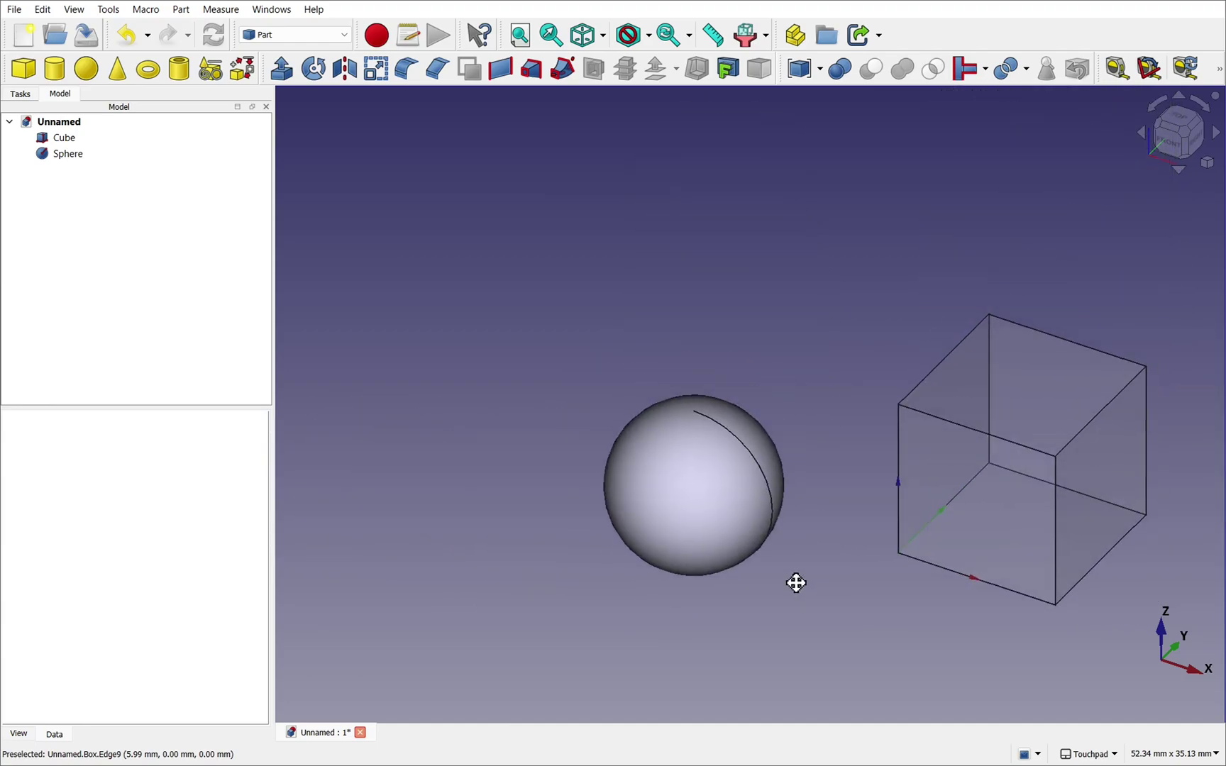
{"action": "middle_click_drag", "start_coordinate": [796, 582], "coordinate": [511, 572]}
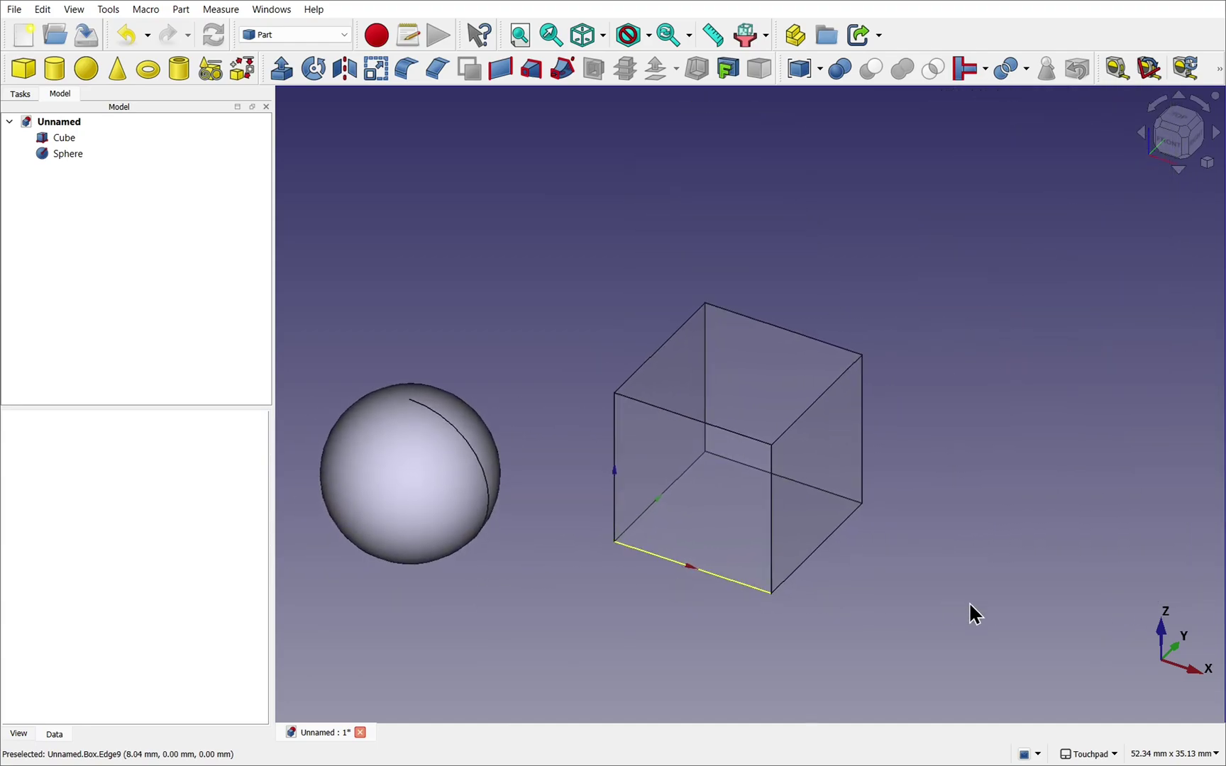
Scroll-zoom in and out over the cube, the sphere and a cube vertex, ending close on the front face.
{"action": "mouse_move", "coordinate": [1098, 760]}
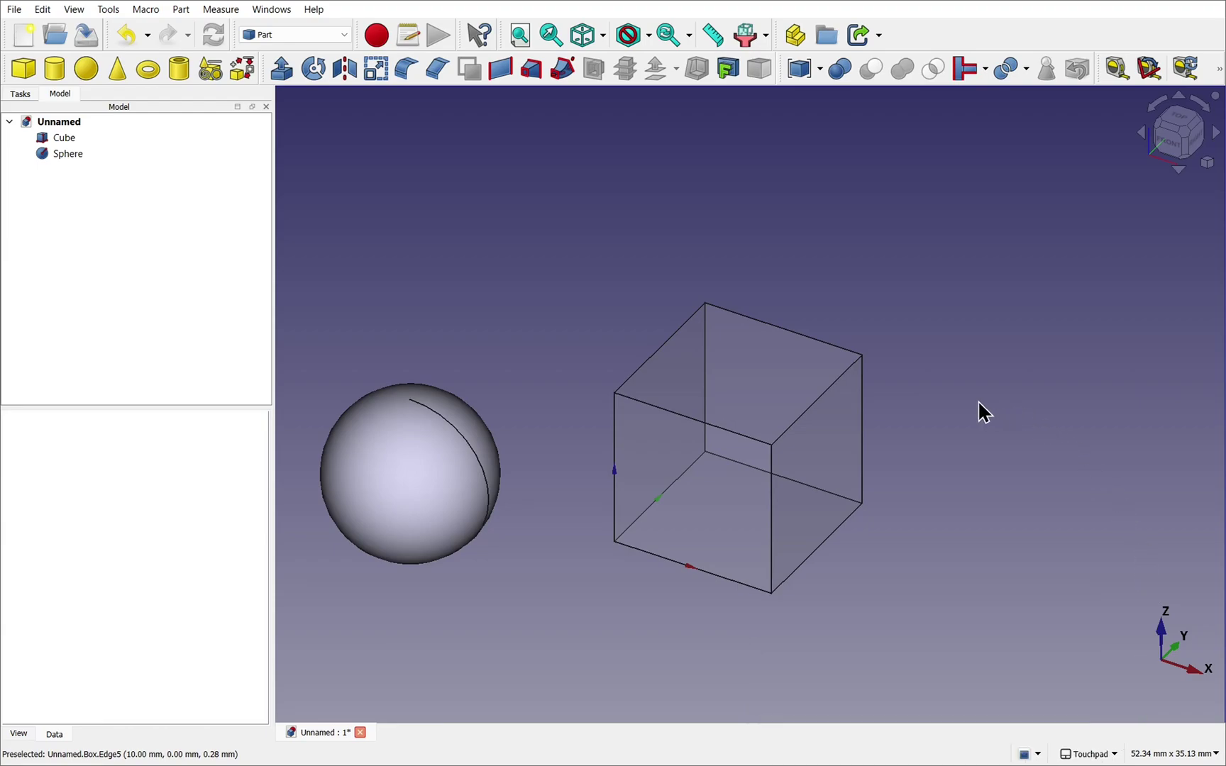
{"action": "scroll", "coordinate": [978, 403], "scroll_direction": "up", "scroll_amount": 5}
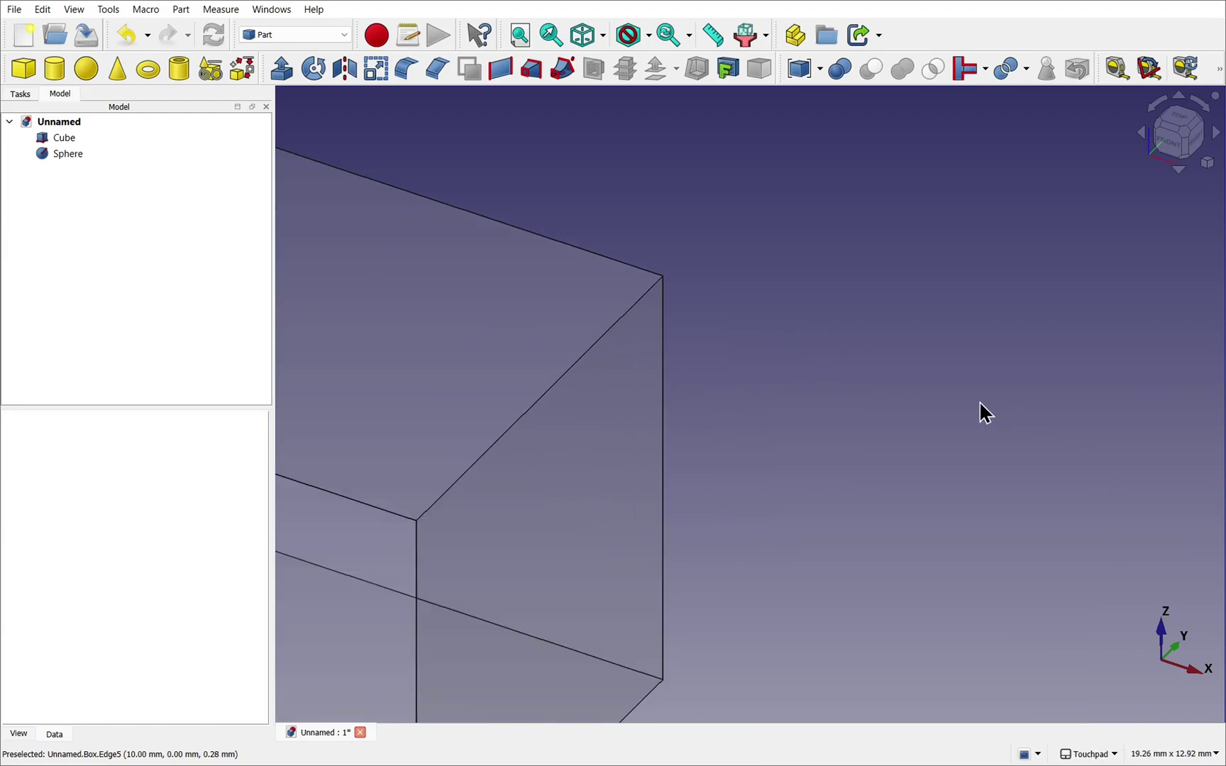
{"action": "scroll", "coordinate": [979, 413], "scroll_direction": "down", "scroll_amount": 7}
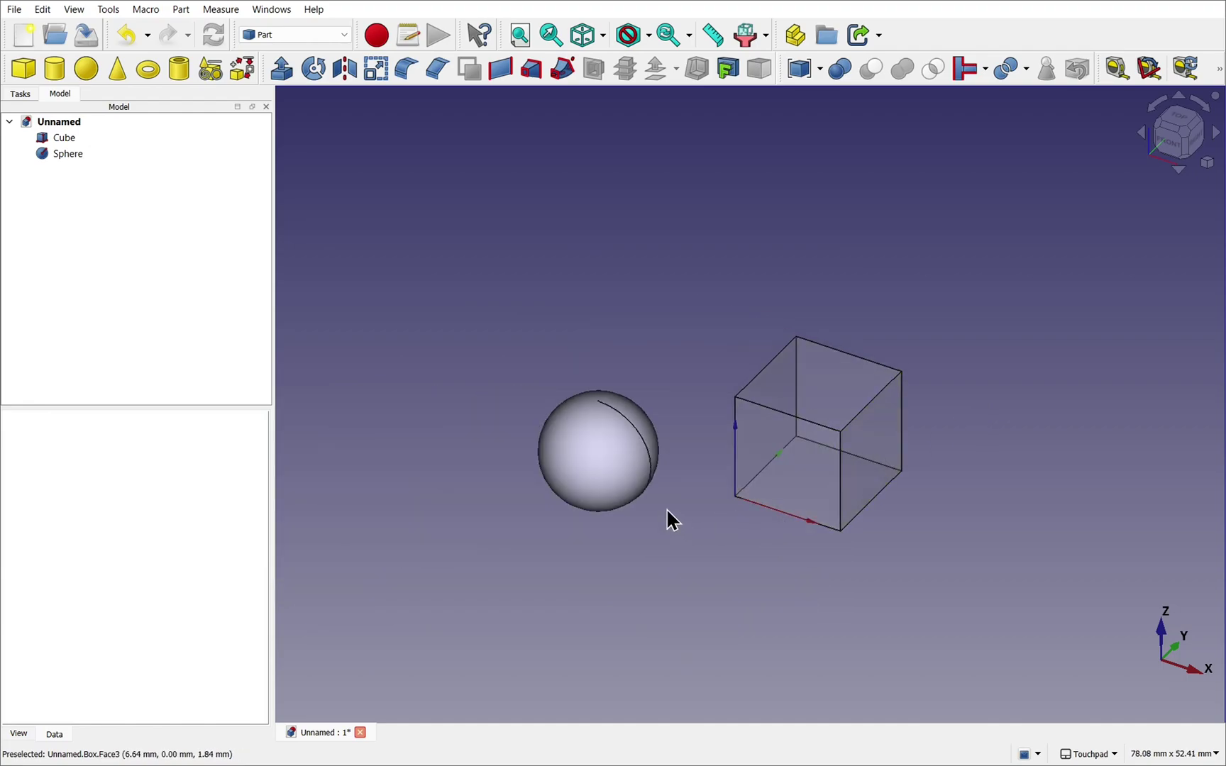
{"action": "scroll", "coordinate": [667, 508], "scroll_direction": "up", "scroll_amount": 7}
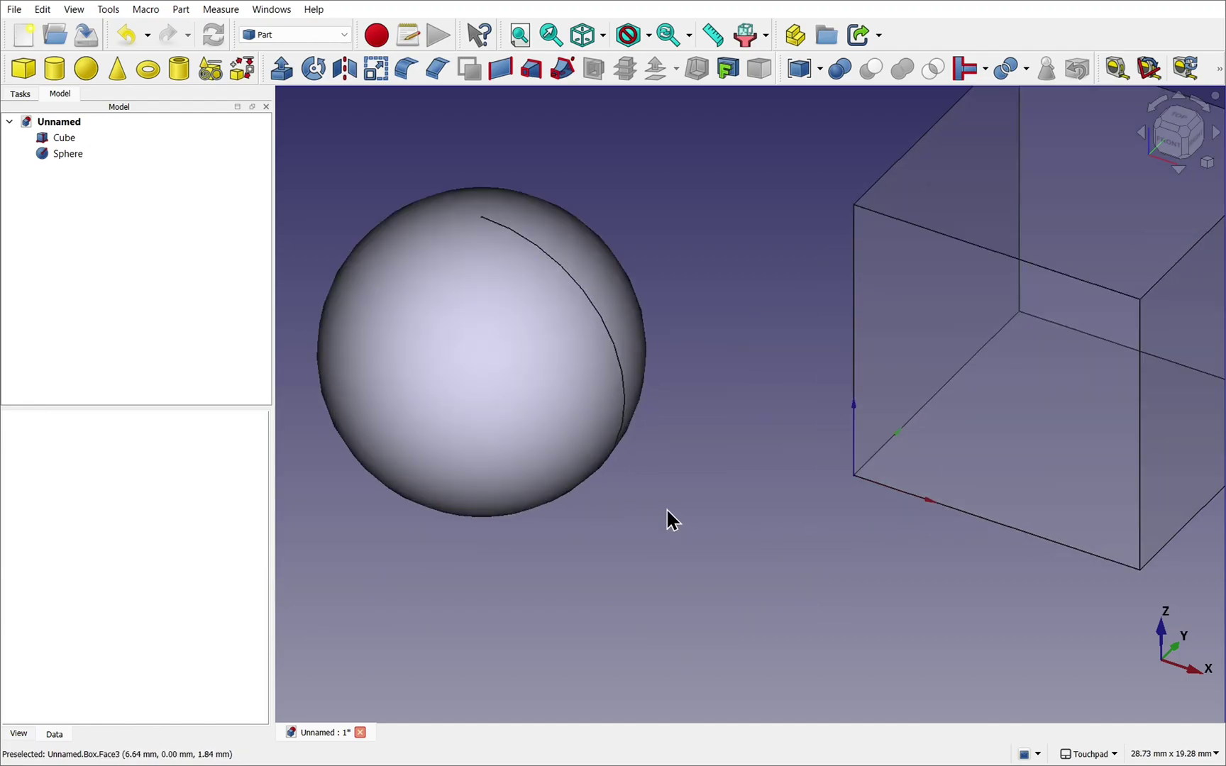
{"action": "scroll", "coordinate": [667, 505], "scroll_direction": "down", "scroll_amount": 4}
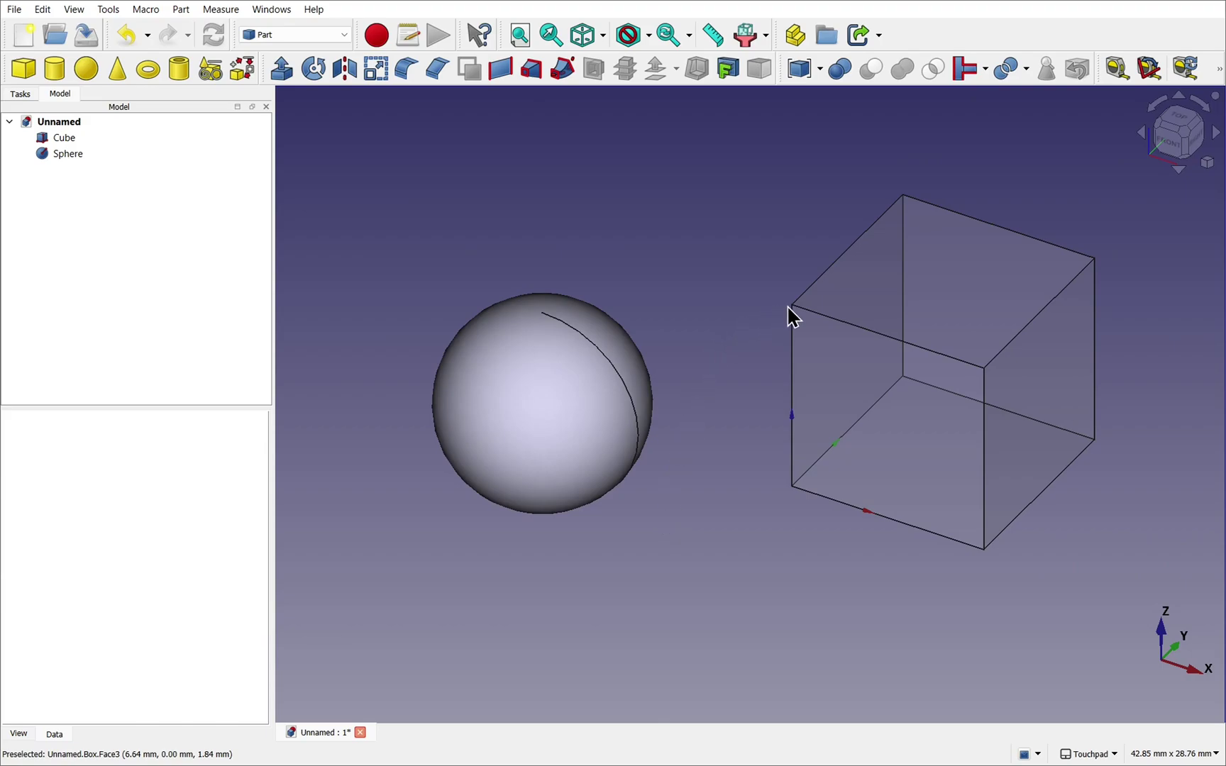
{"action": "scroll", "coordinate": [791, 307], "scroll_direction": "up", "scroll_amount": 7}
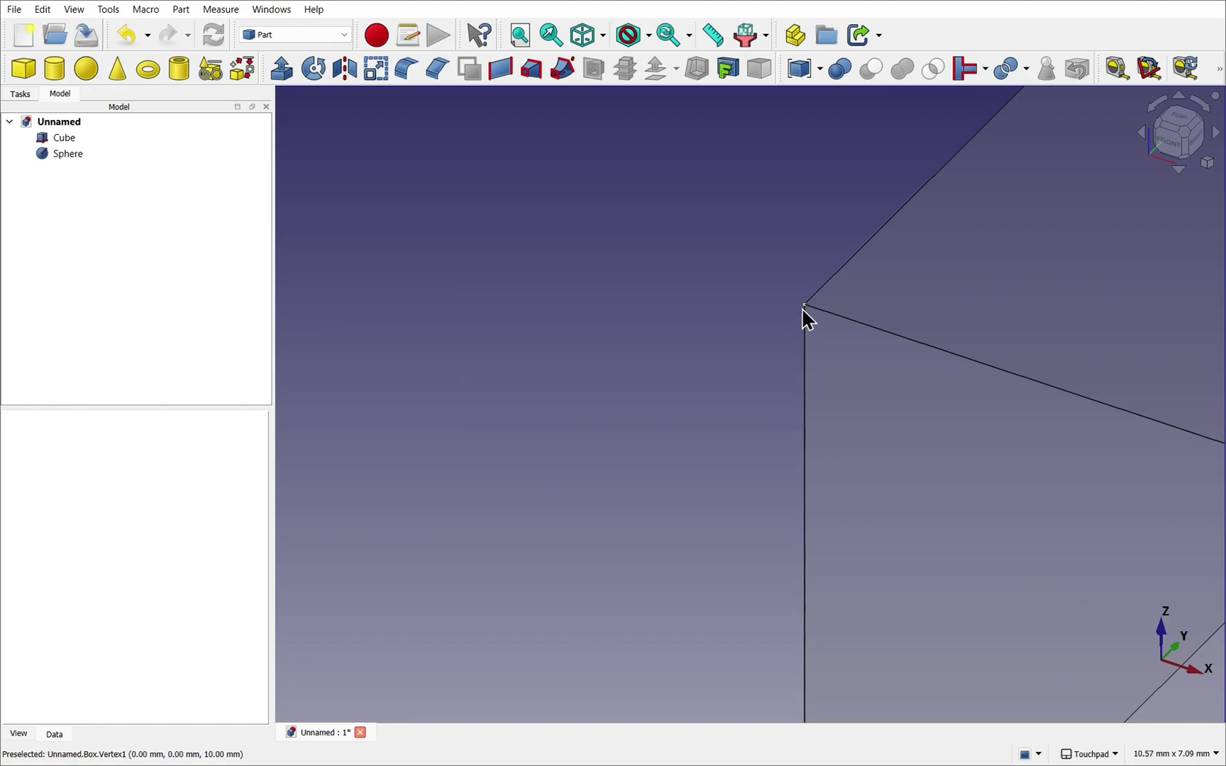
{"action": "scroll", "coordinate": [802, 307], "scroll_direction": "down", "scroll_amount": 8}
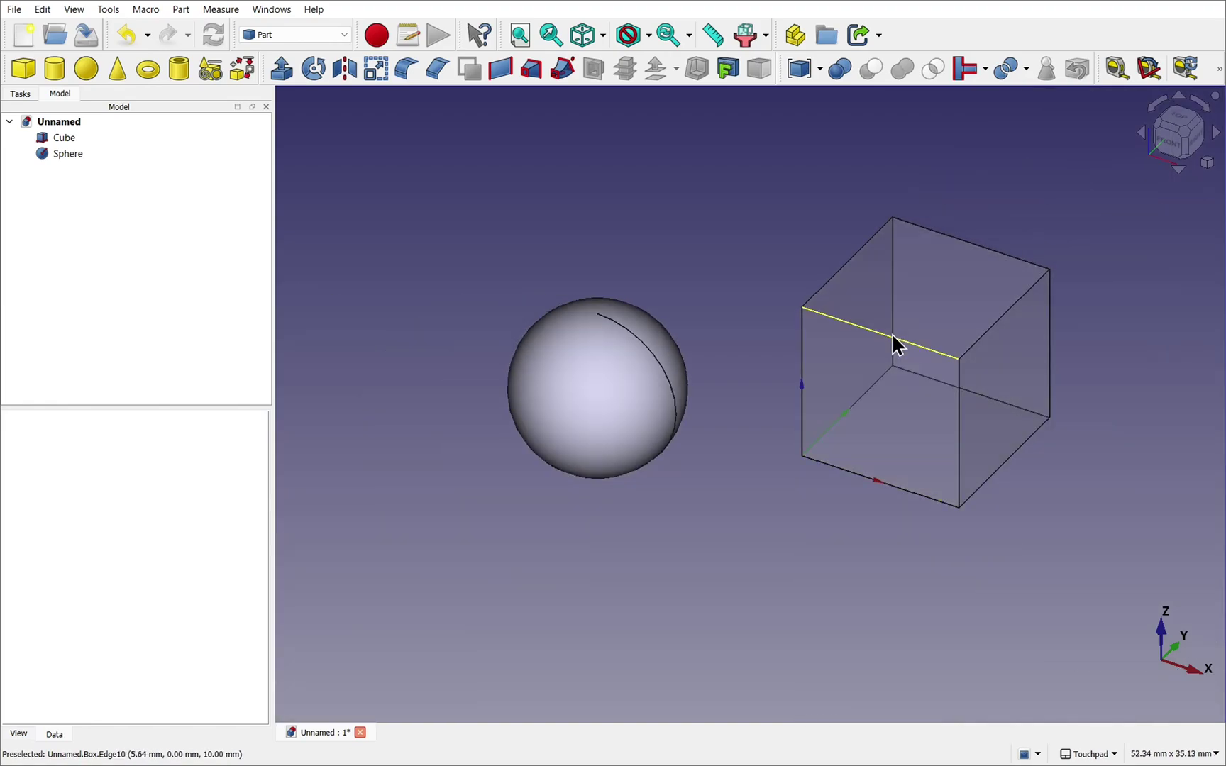
{"action": "scroll", "coordinate": [896, 345], "scroll_direction": "down", "scroll_amount": 4}
{"action": "scroll", "coordinate": [895, 346], "scroll_direction": "up", "scroll_amount": 7}
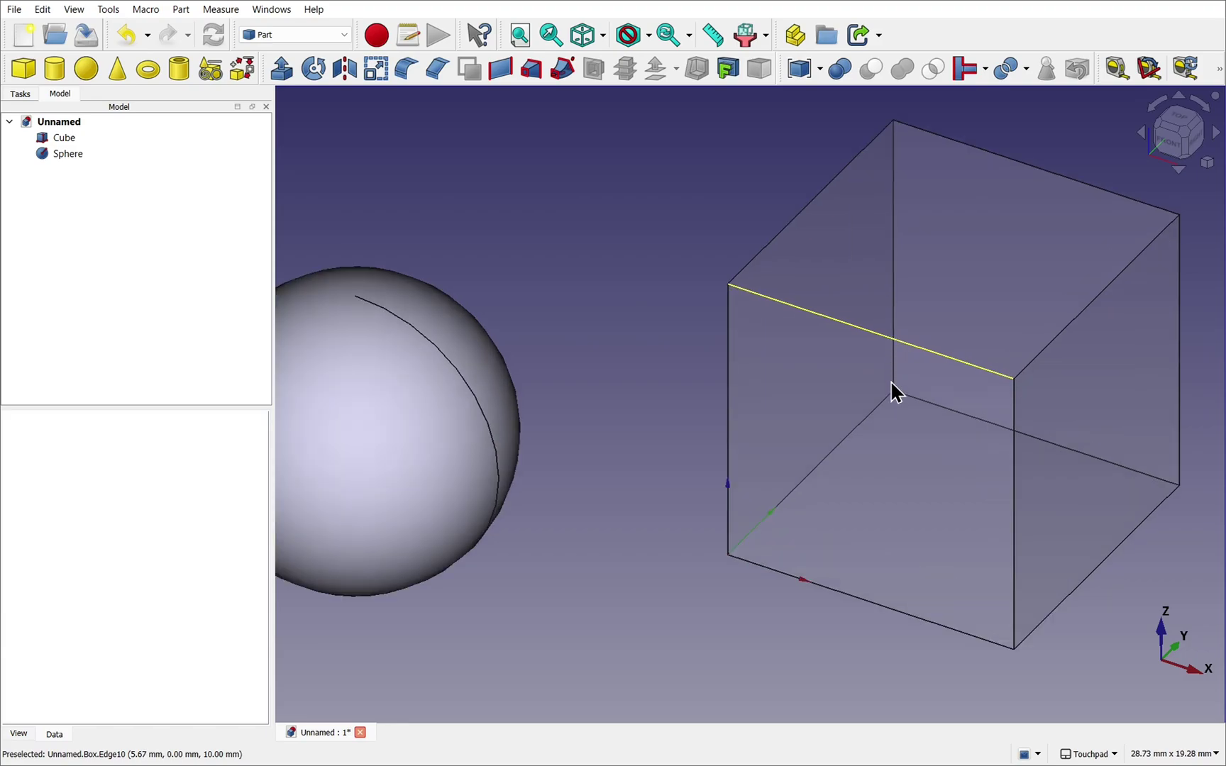
{"action": "scroll", "coordinate": [891, 396], "scroll_direction": "up", "scroll_amount": 5}
{"action": "scroll", "coordinate": [891, 396], "scroll_direction": "down", "scroll_amount": 7}
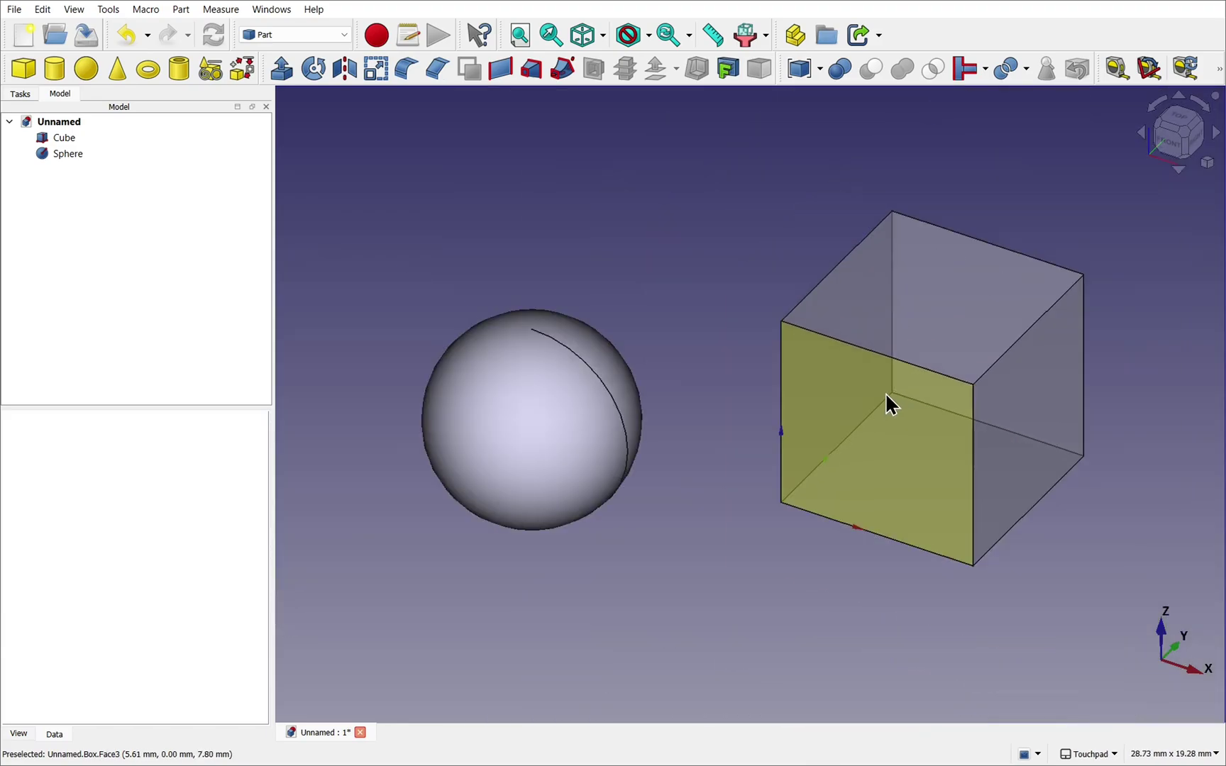
{"action": "scroll", "coordinate": [887, 397], "scroll_direction": "down", "scroll_amount": 4}
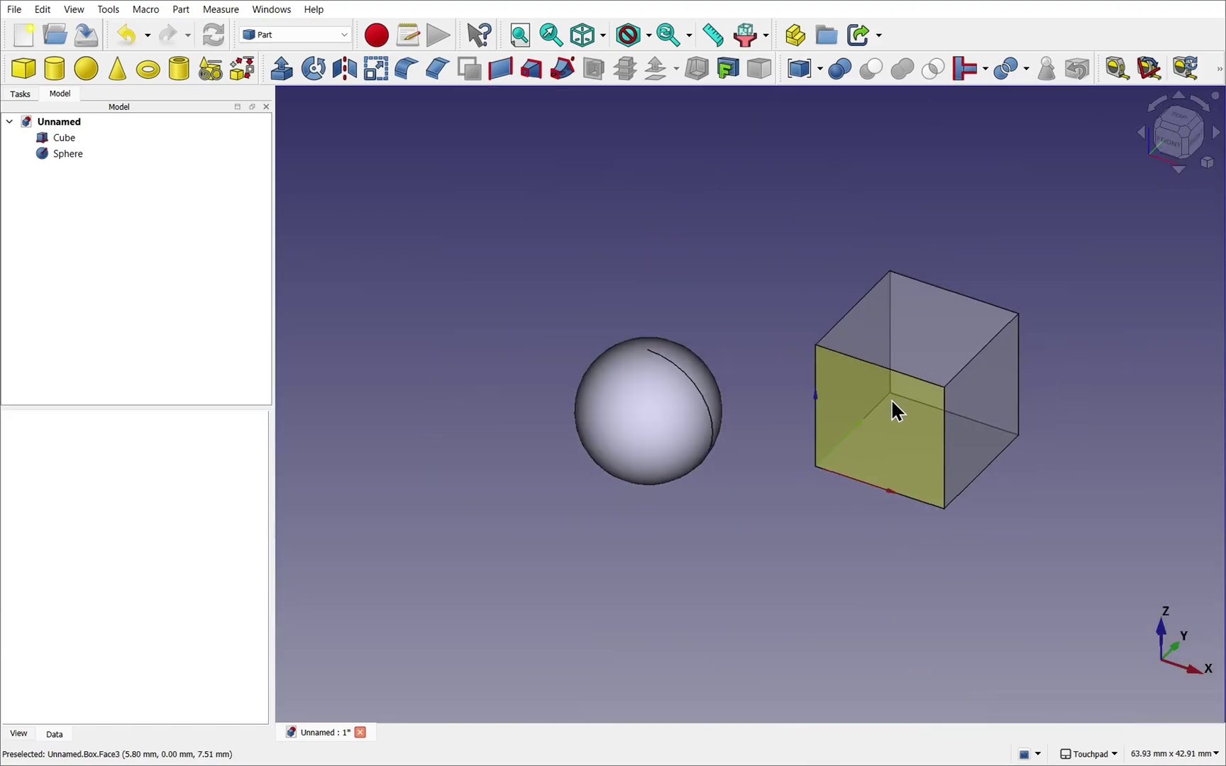
{"action": "scroll", "coordinate": [891, 398], "scroll_direction": "up", "scroll_amount": 5}
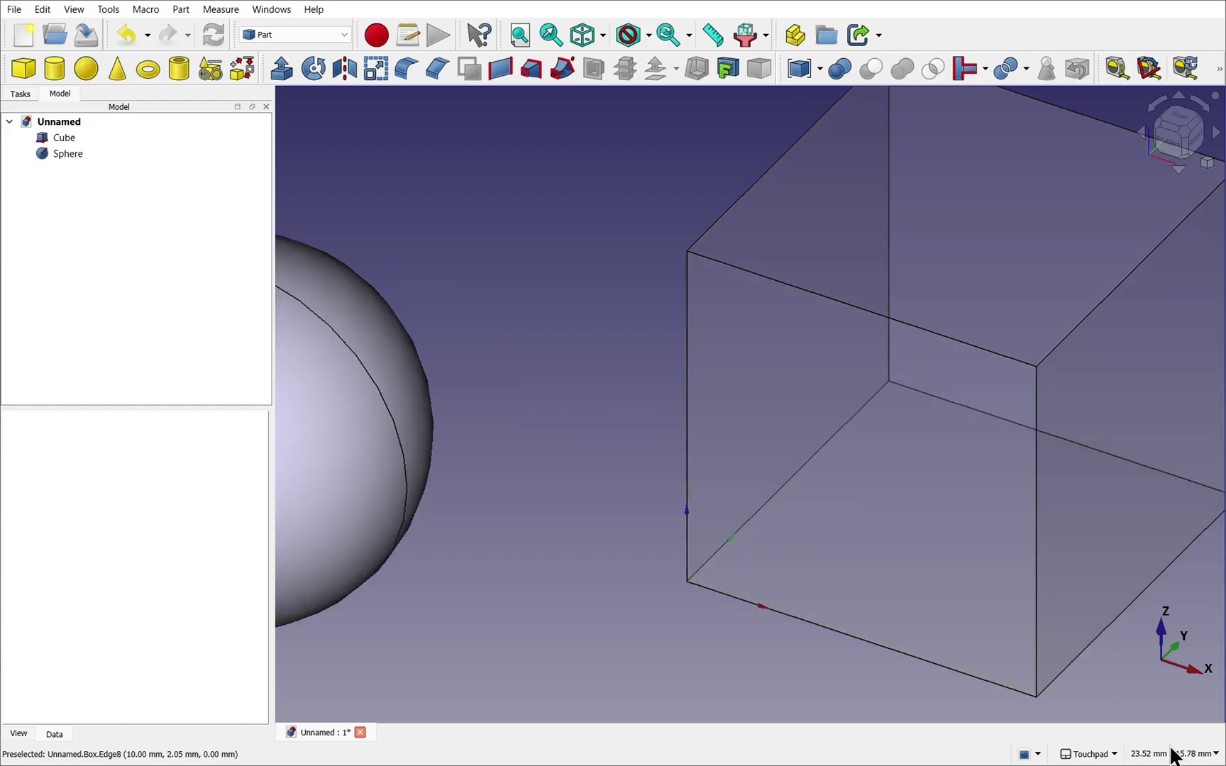
Select the cube's front face, switch to the FRONT view, then pan and zoom until the face fills the screen.
{"action": "left_click", "coordinate": [940, 460]}
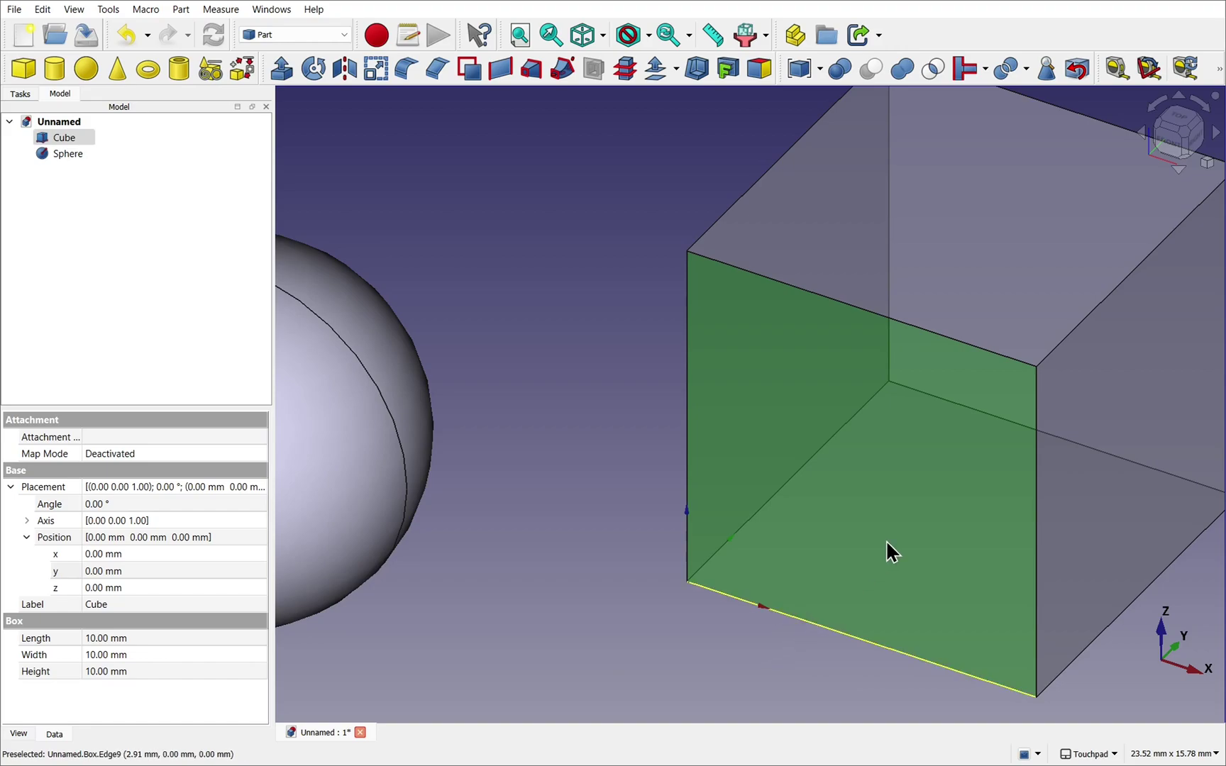
{"action": "left_click", "coordinate": [1167, 148]}
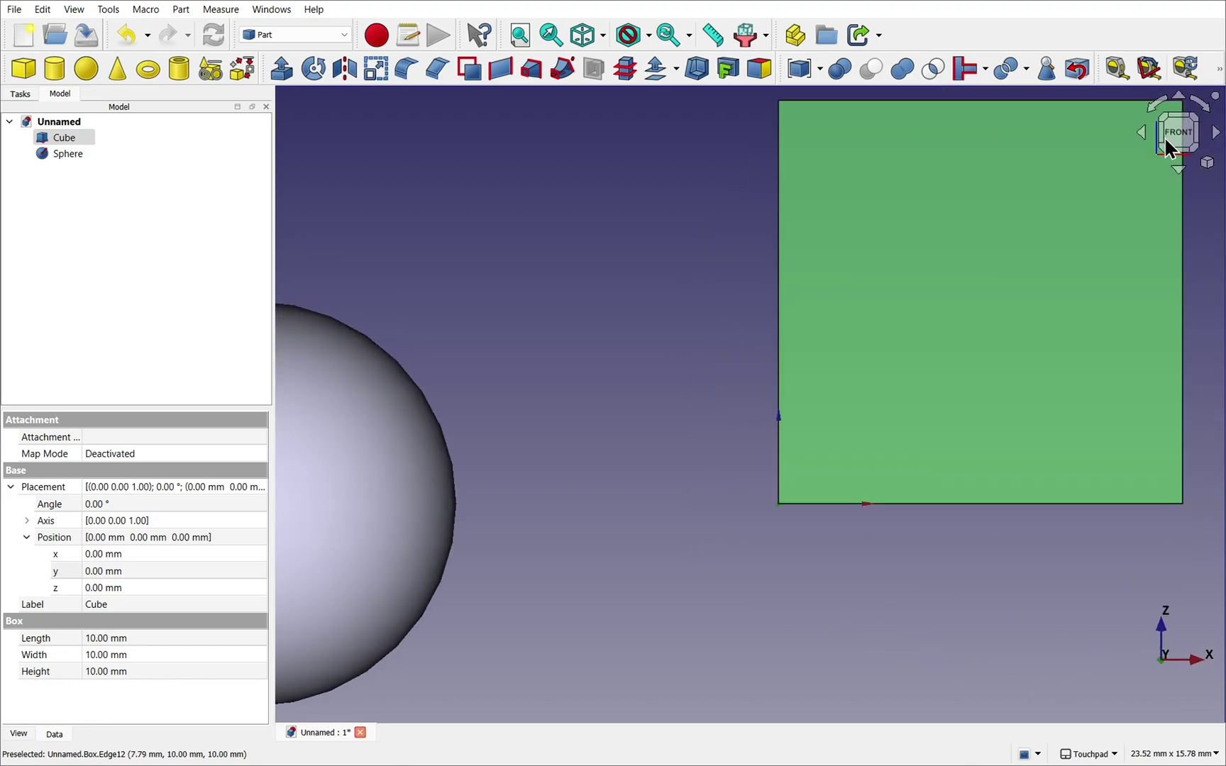
{"action": "middle_click_drag", "start_coordinate": [1110, 193], "coordinate": [811, 276], "text": "shift"}
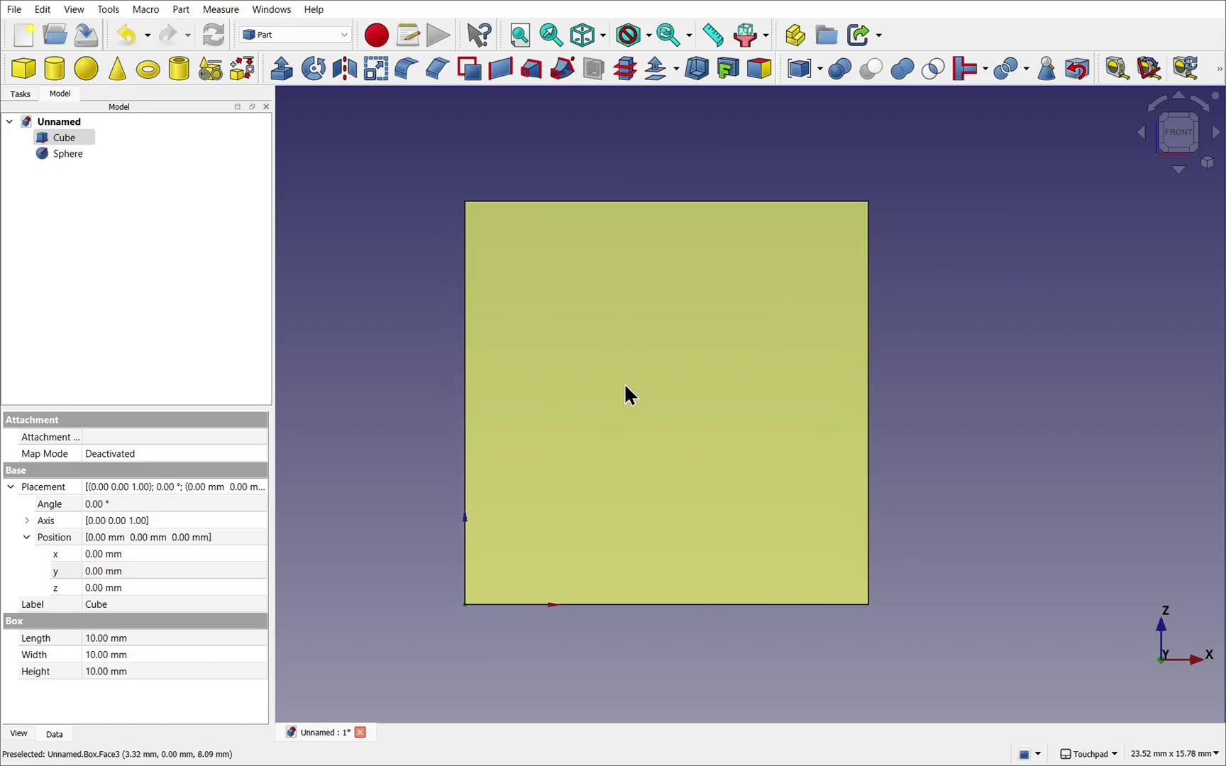
{"action": "scroll", "coordinate": [649, 352], "scroll_direction": "up", "scroll_amount": 1}
{"action": "scroll", "coordinate": [650, 351], "scroll_direction": "up", "scroll_amount": 1}
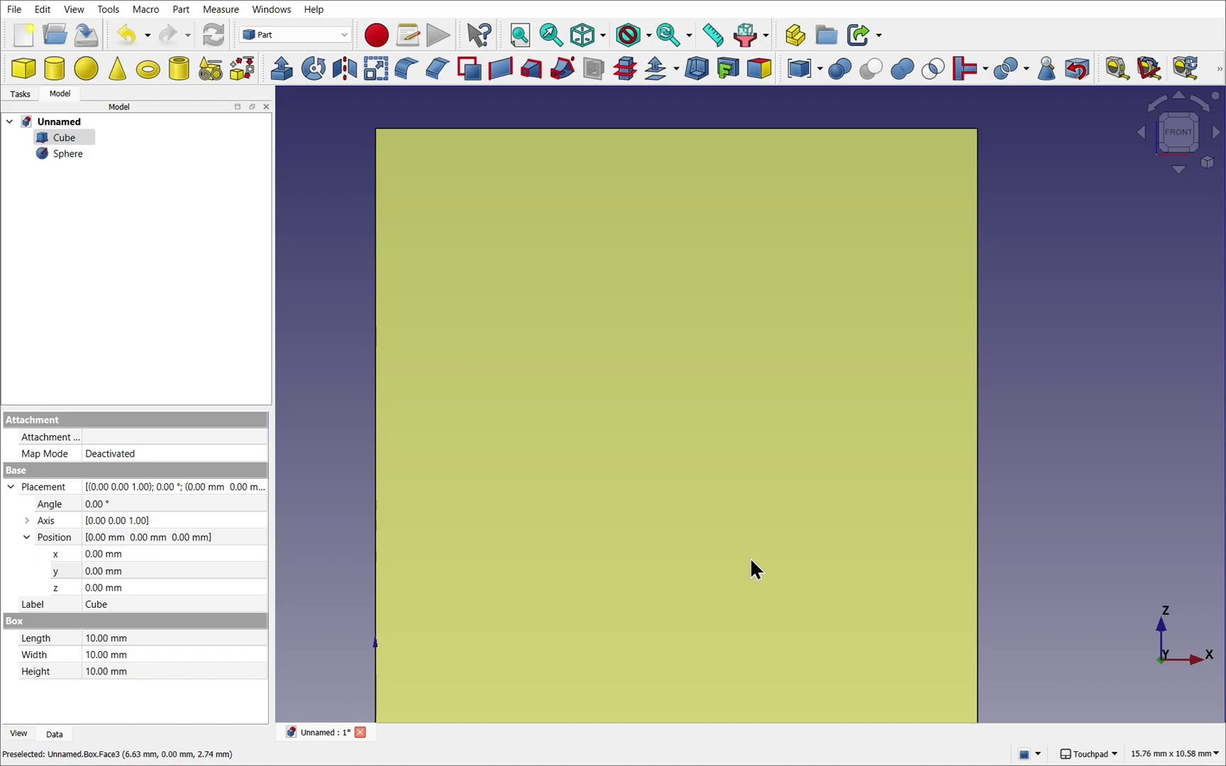
{"action": "middle_click_drag", "start_coordinate": [750, 556], "coordinate": [852, 405]}
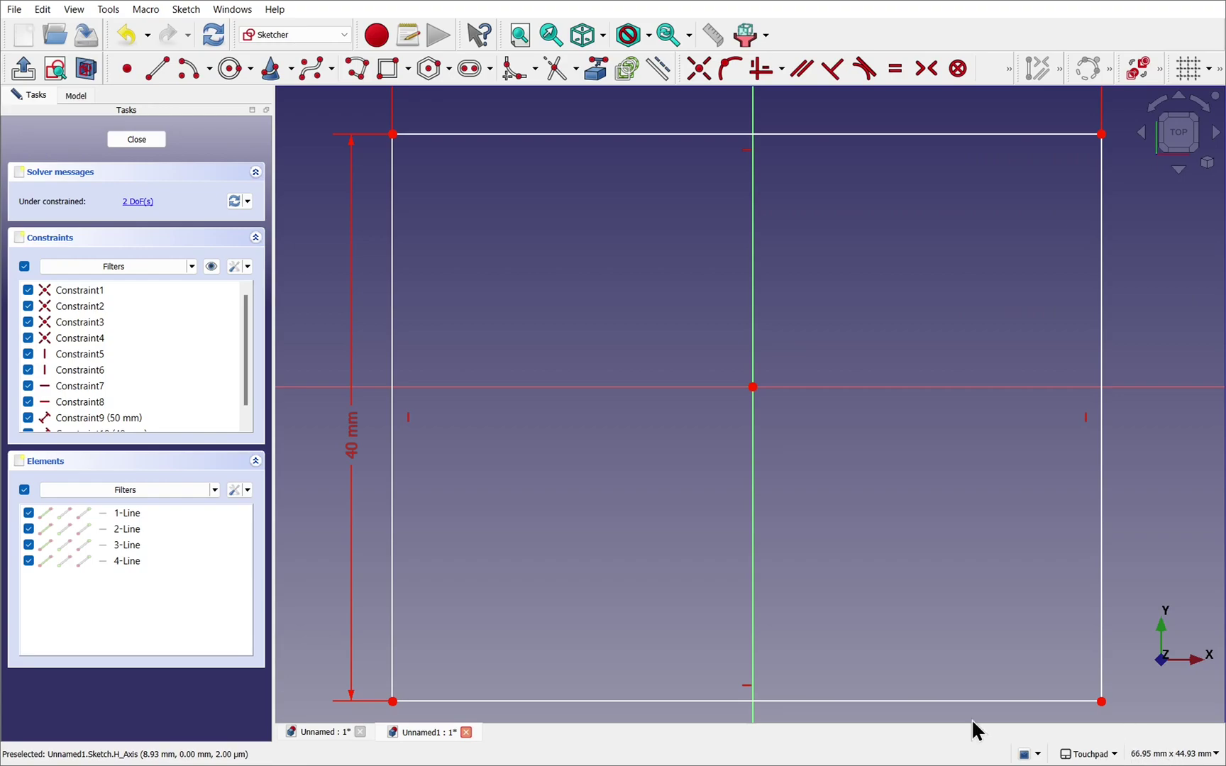
Drag the 50 mm dimension down toward the rectangle, adjusting zoom and pan in the sketch.
{"action": "scroll", "coordinate": [685, 257], "scroll_direction": "down", "scroll_amount": 1}
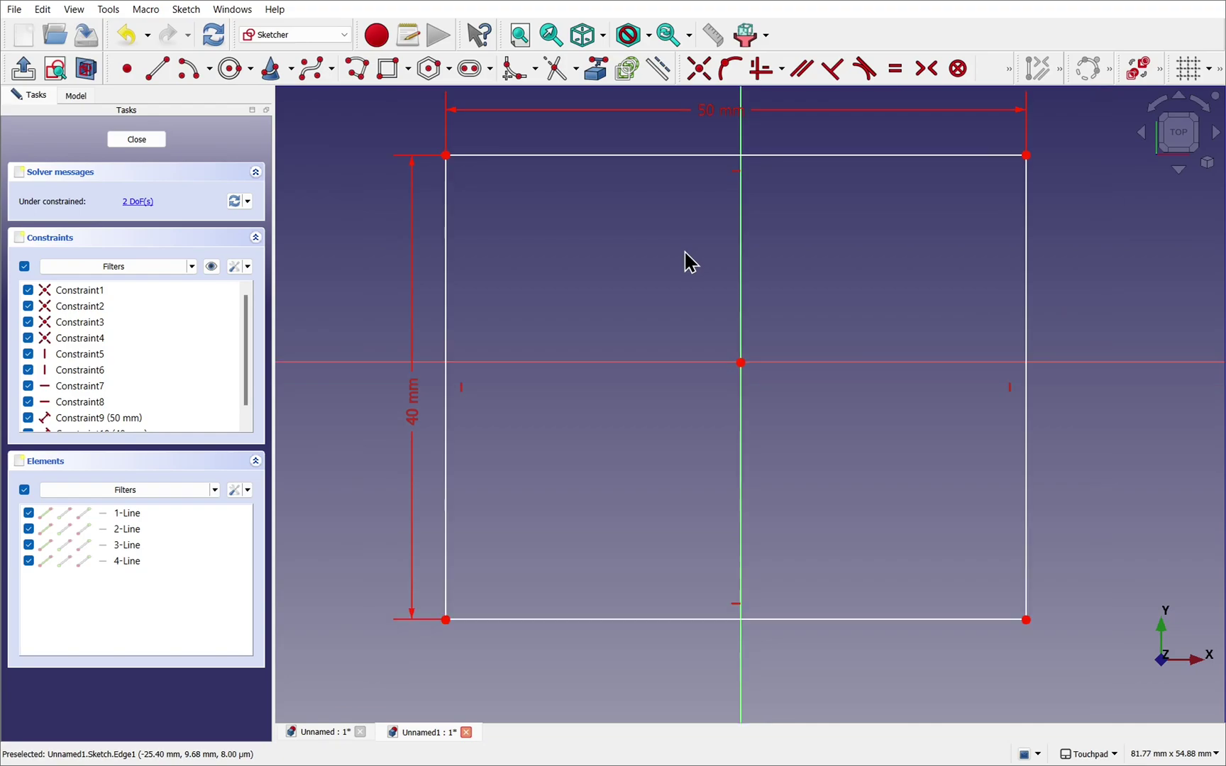
{"action": "left_click_drag", "start_coordinate": [715, 120], "coordinate": [715, 156]}
{"action": "scroll", "coordinate": [692, 239], "scroll_direction": "up", "scroll_amount": 1}
{"action": "scroll", "coordinate": [699, 241], "scroll_direction": "up", "scroll_amount": 1}
{"action": "key", "text": "shift"}
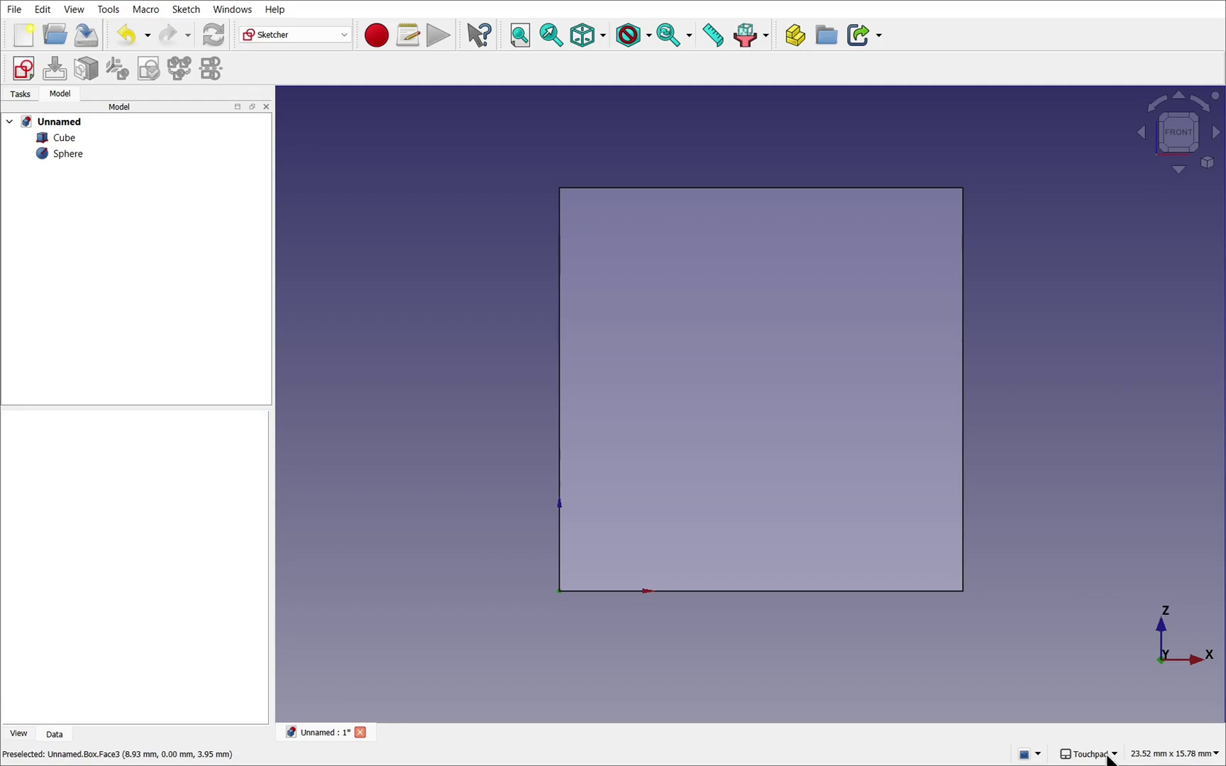
Alt-drag to orbit around the cube, passing the sphere and a top-down angle, ending tilted.
{"action": "mouse_move", "coordinate": [1091, 761]}
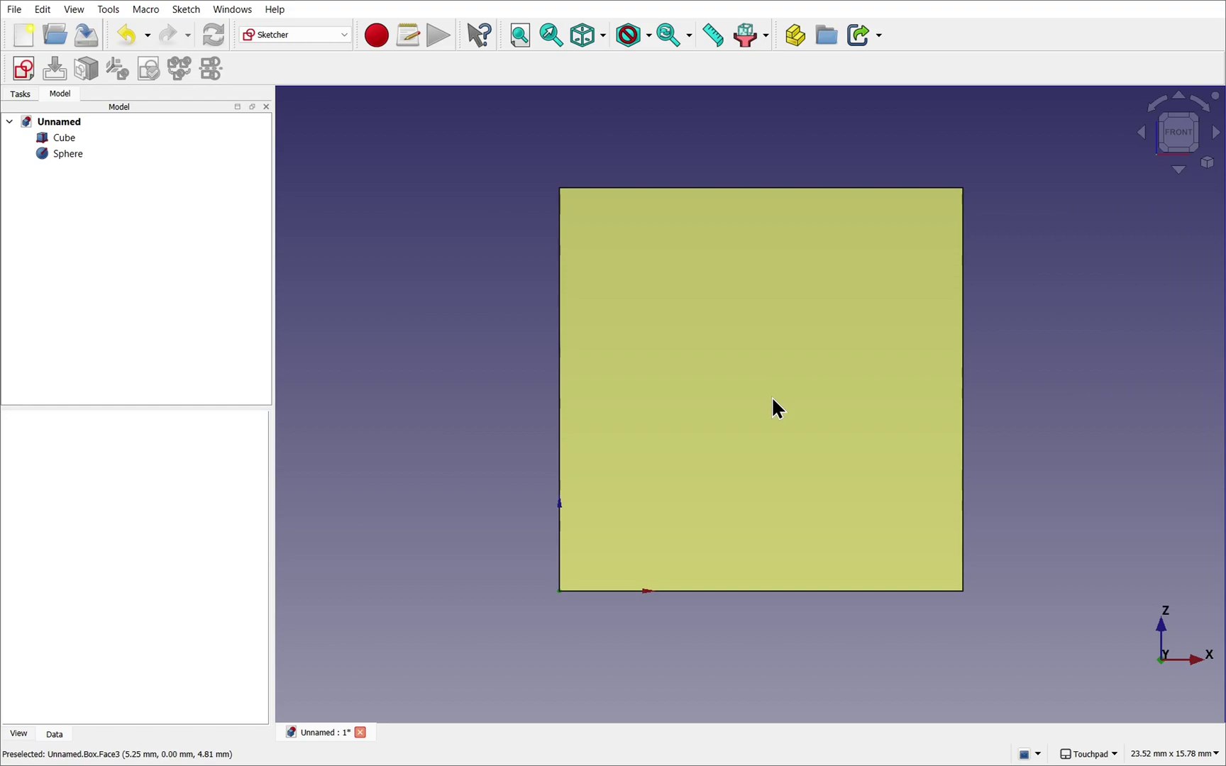
{"action": "key", "text": "alt"}
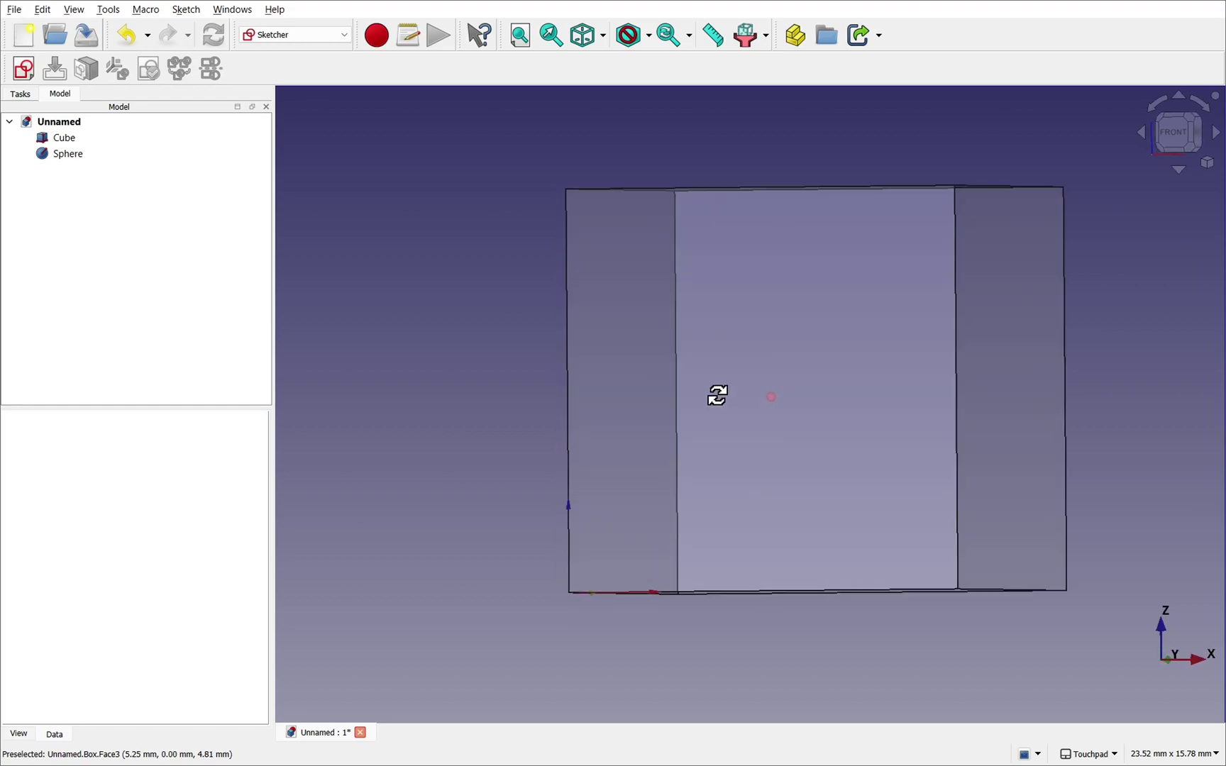
{"action": "left_click_drag", "start_coordinate": [720, 397], "coordinate": [761, 403], "text": "alt"}
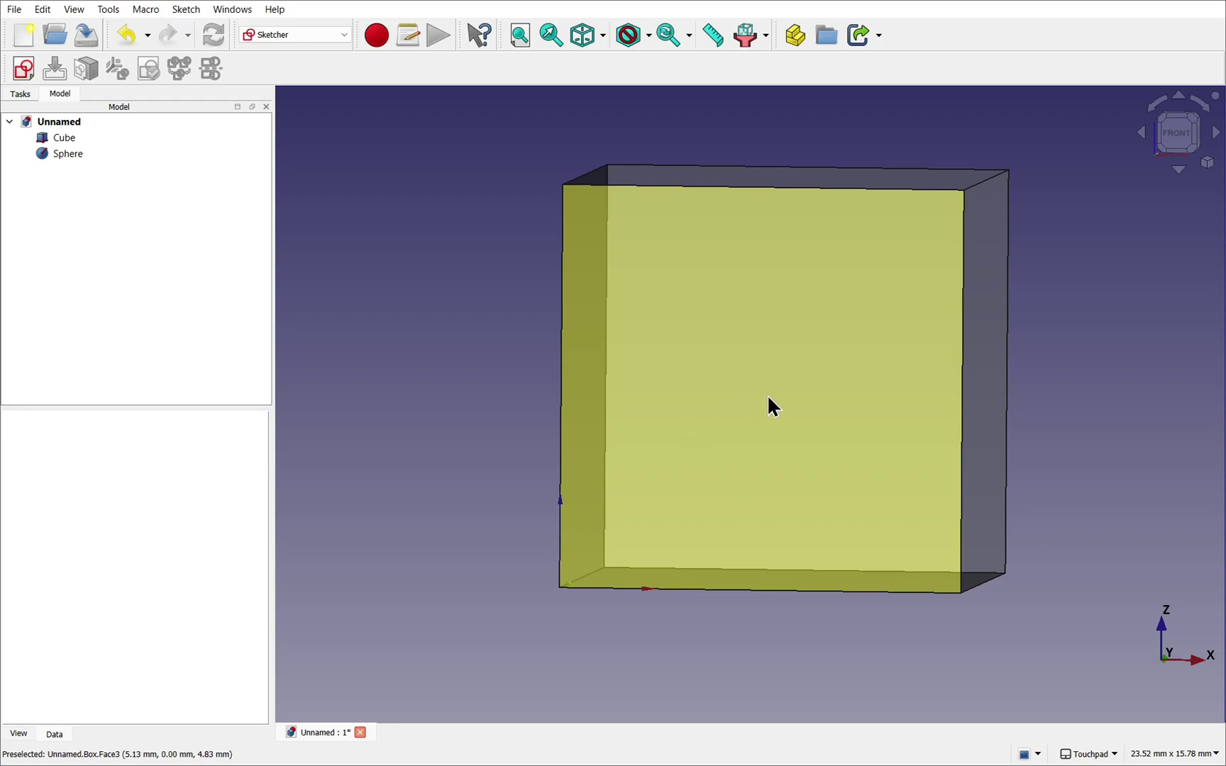
{"action": "left_click_drag", "start_coordinate": [767, 398], "coordinate": [728, 413], "text": "alt"}
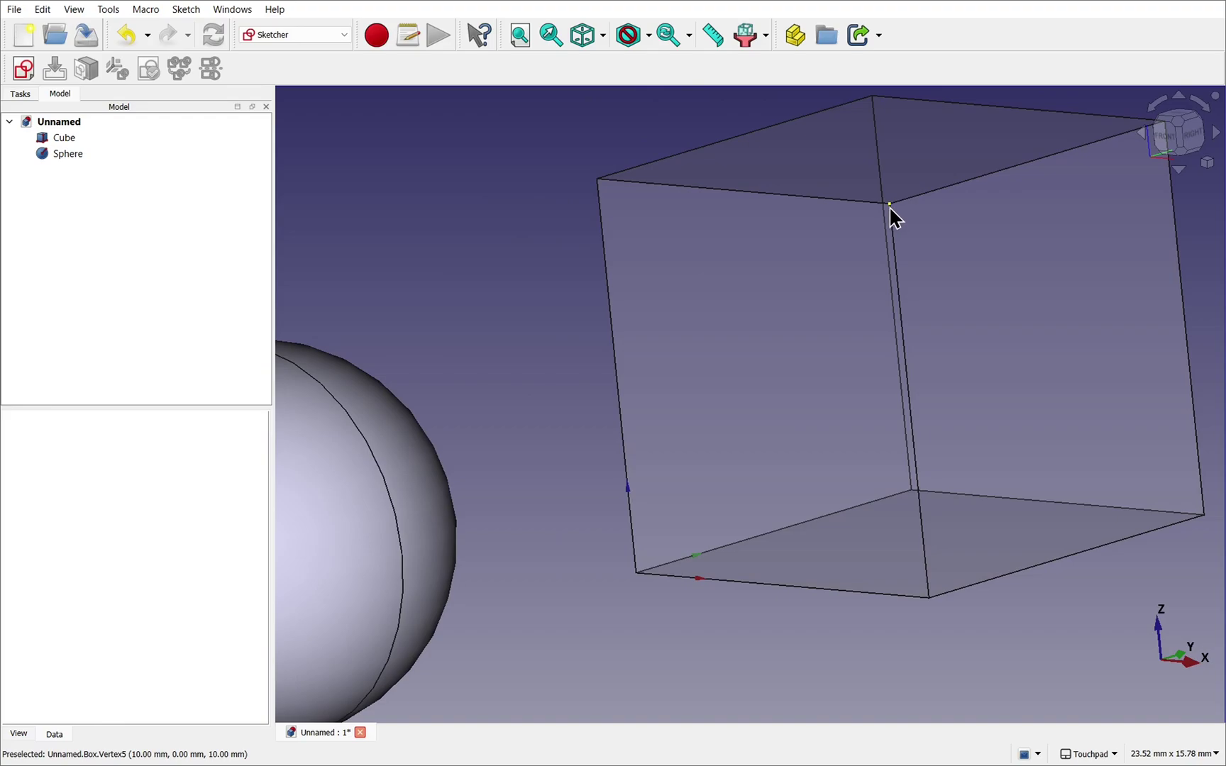
{"action": "left_click_drag", "start_coordinate": [891, 212], "coordinate": [950, 203], "text": "alt"}
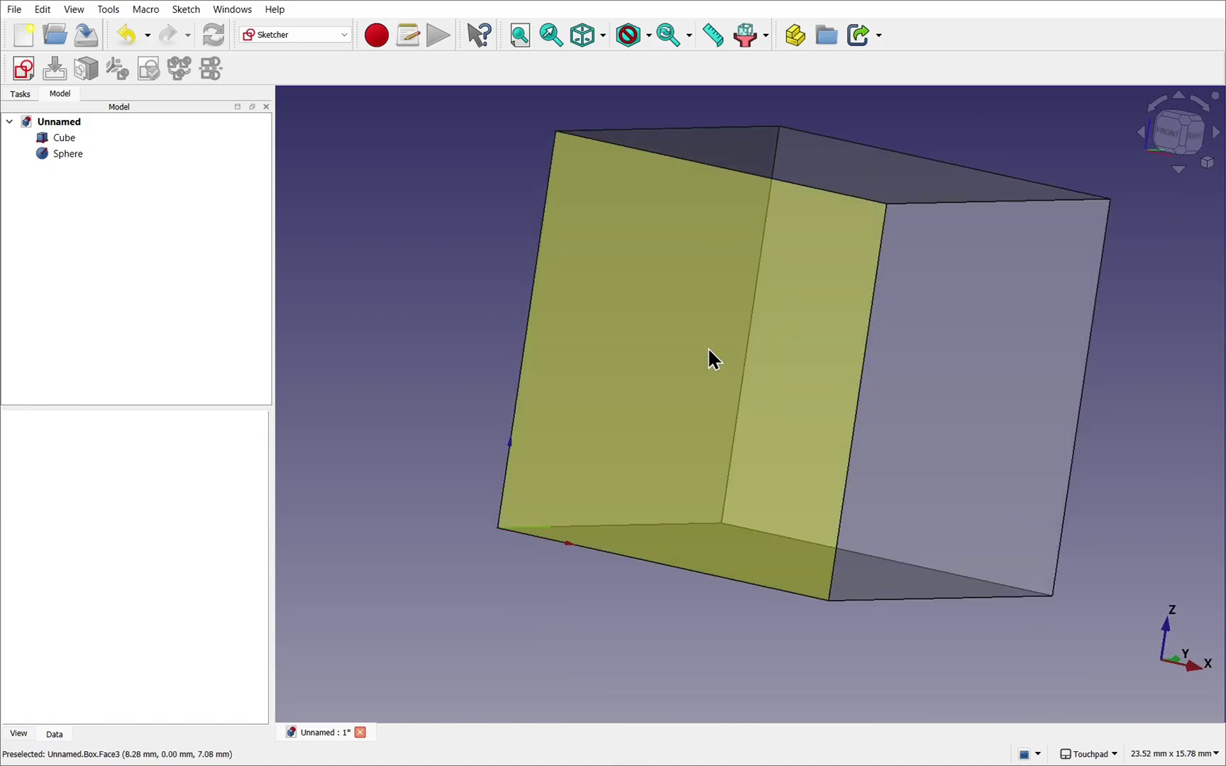
{"action": "left_click_drag", "start_coordinate": [520, 411], "coordinate": [573, 433], "text": "alt"}
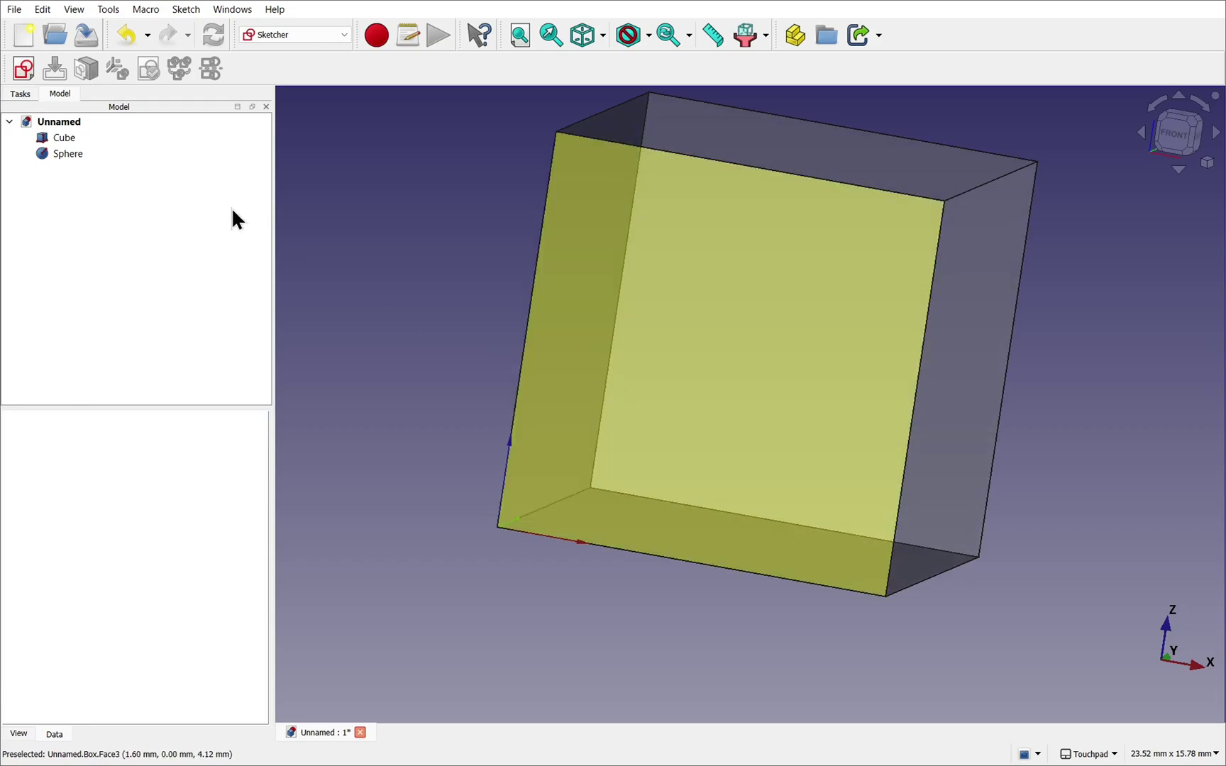
Set Rotation mode to Window center under Preferences > Display > Navigation and confirm with OK.
{"action": "left_click", "coordinate": [44, 10]}
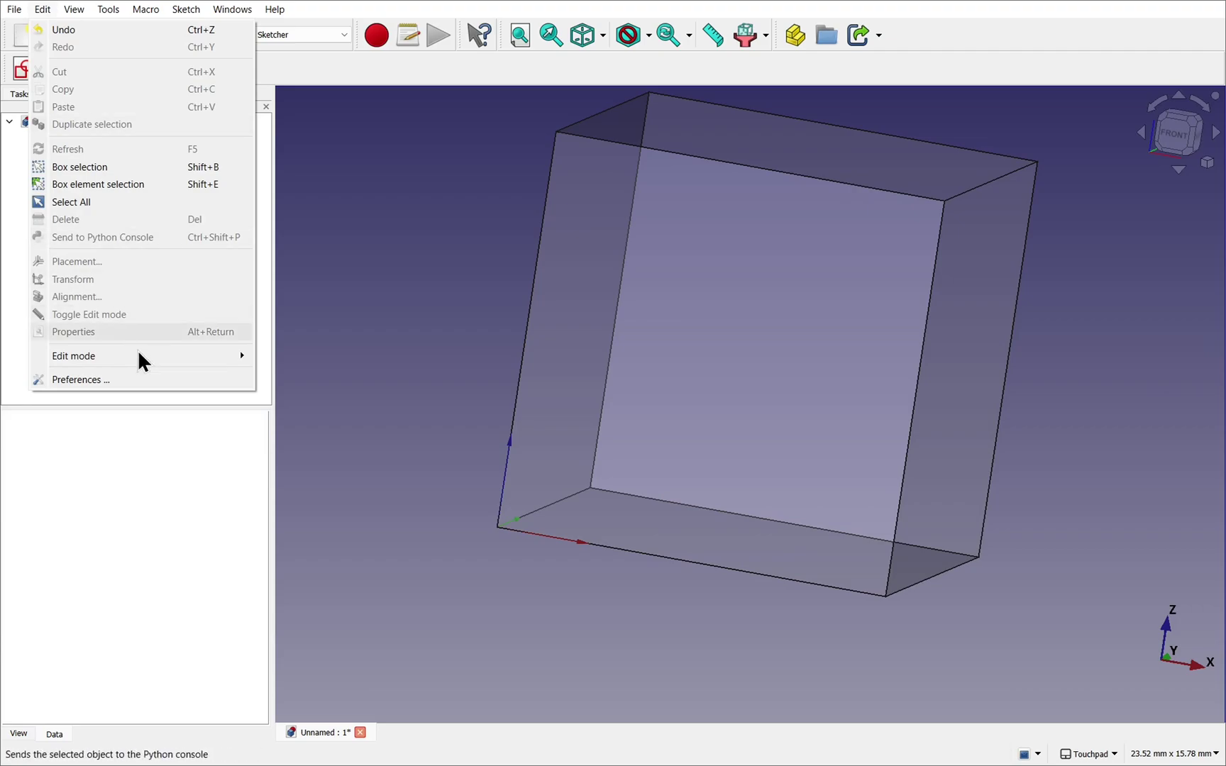
{"action": "left_click", "coordinate": [150, 383]}
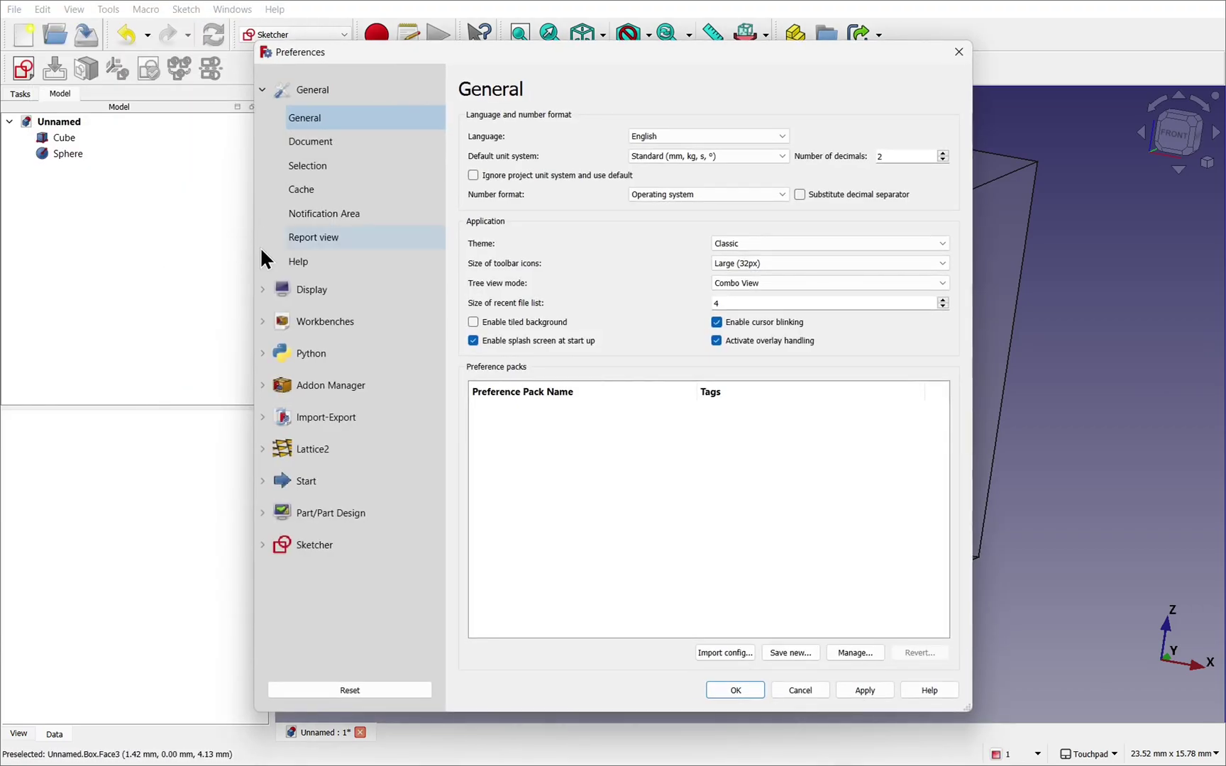
{"action": "left_click", "coordinate": [291, 289]}
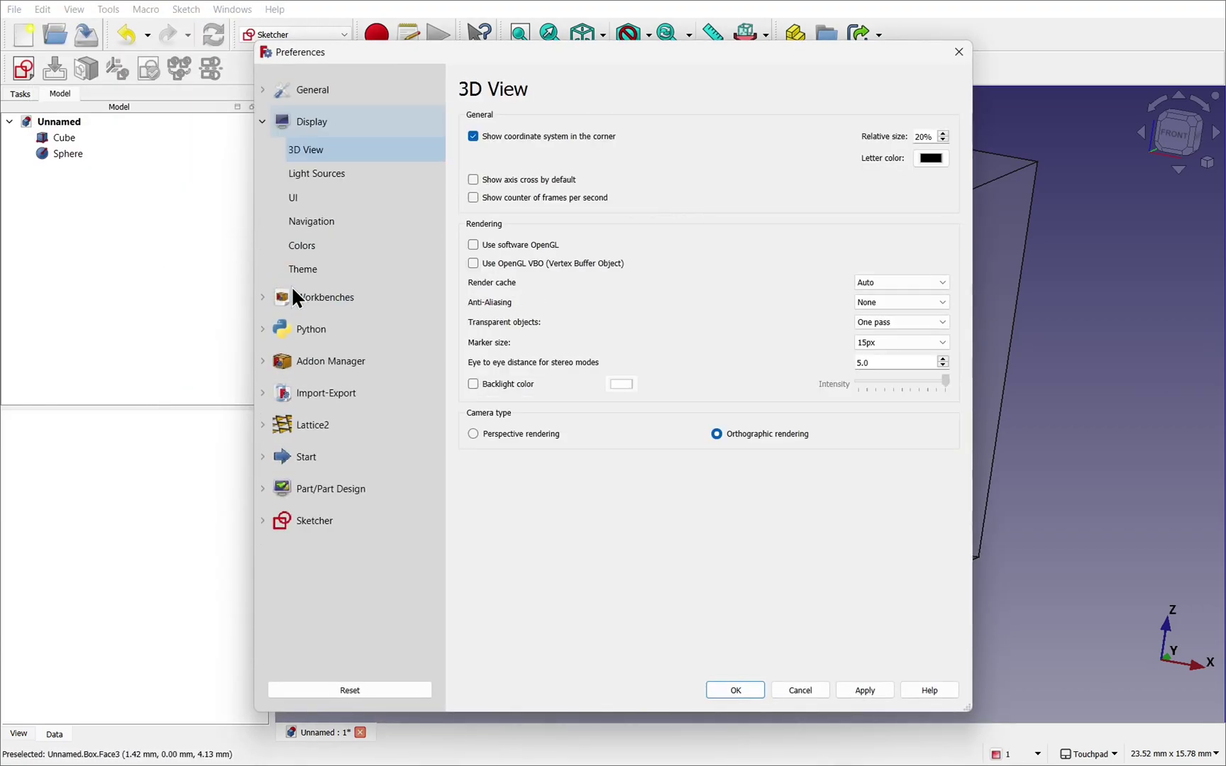
{"action": "left_click", "coordinate": [322, 222]}
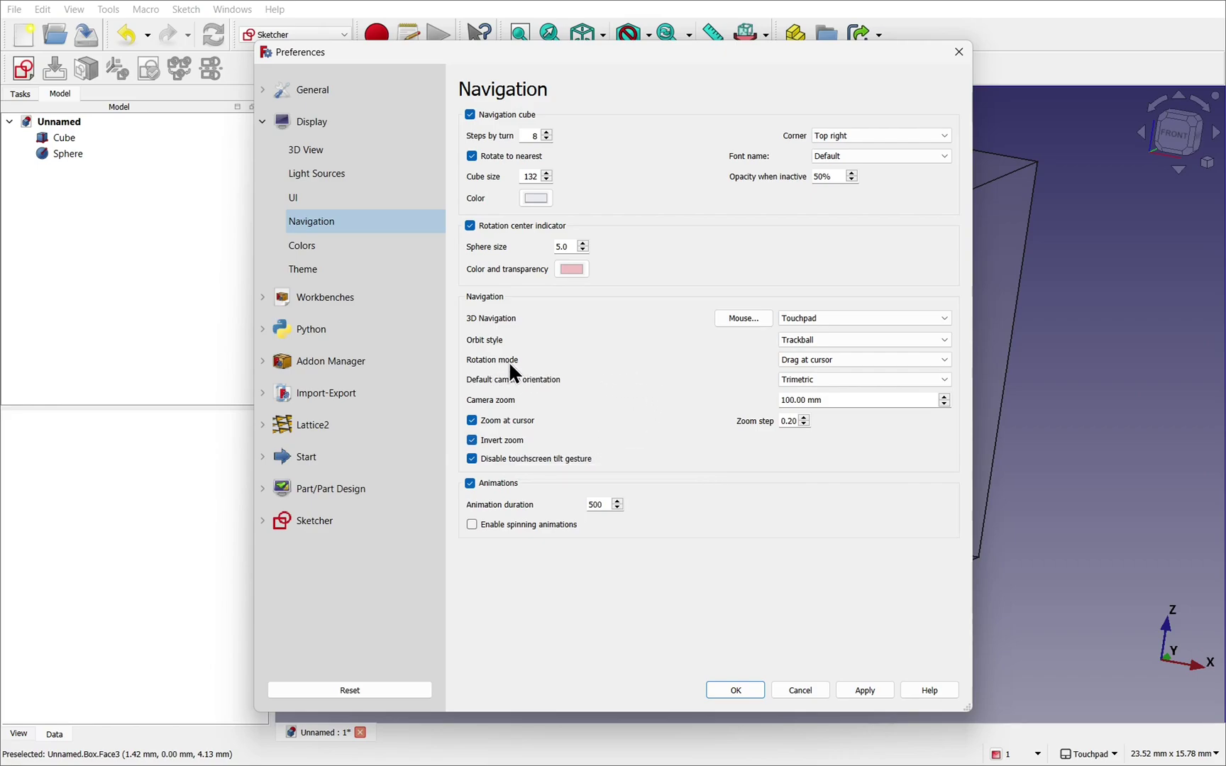
{"action": "left_click", "coordinate": [816, 359]}
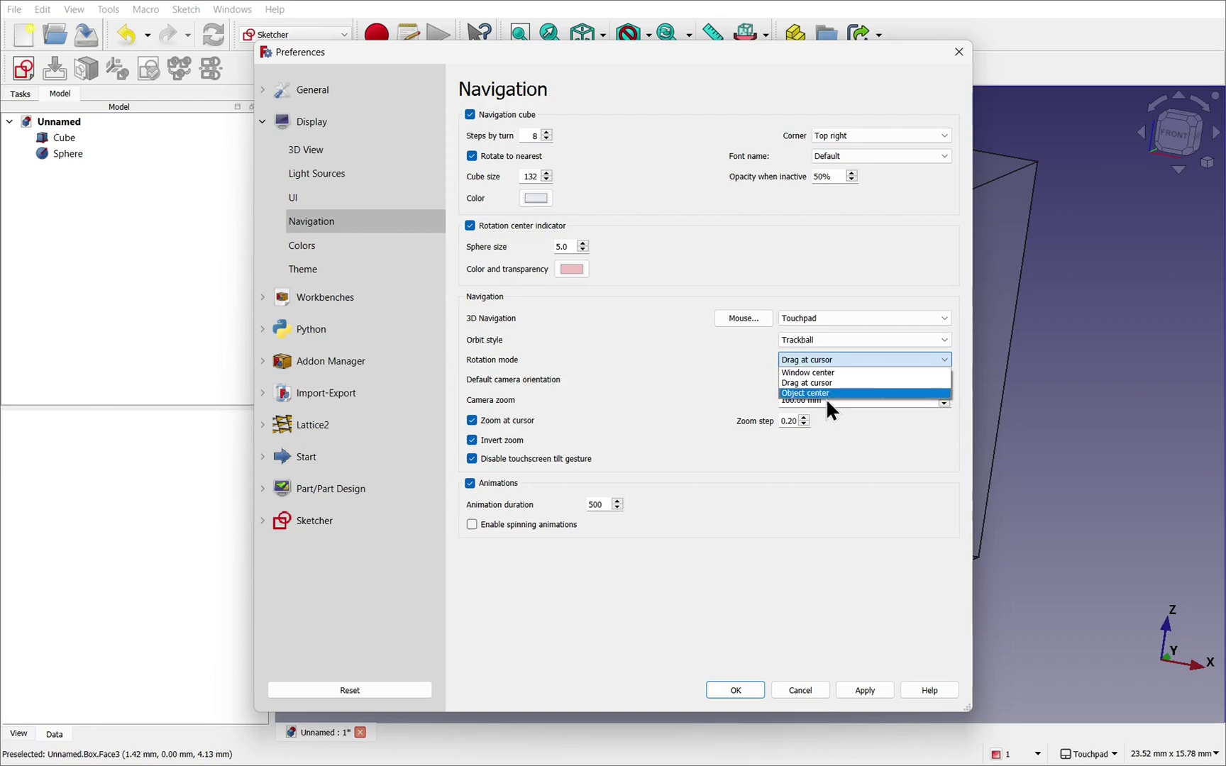
{"action": "left_click", "coordinate": [815, 373]}
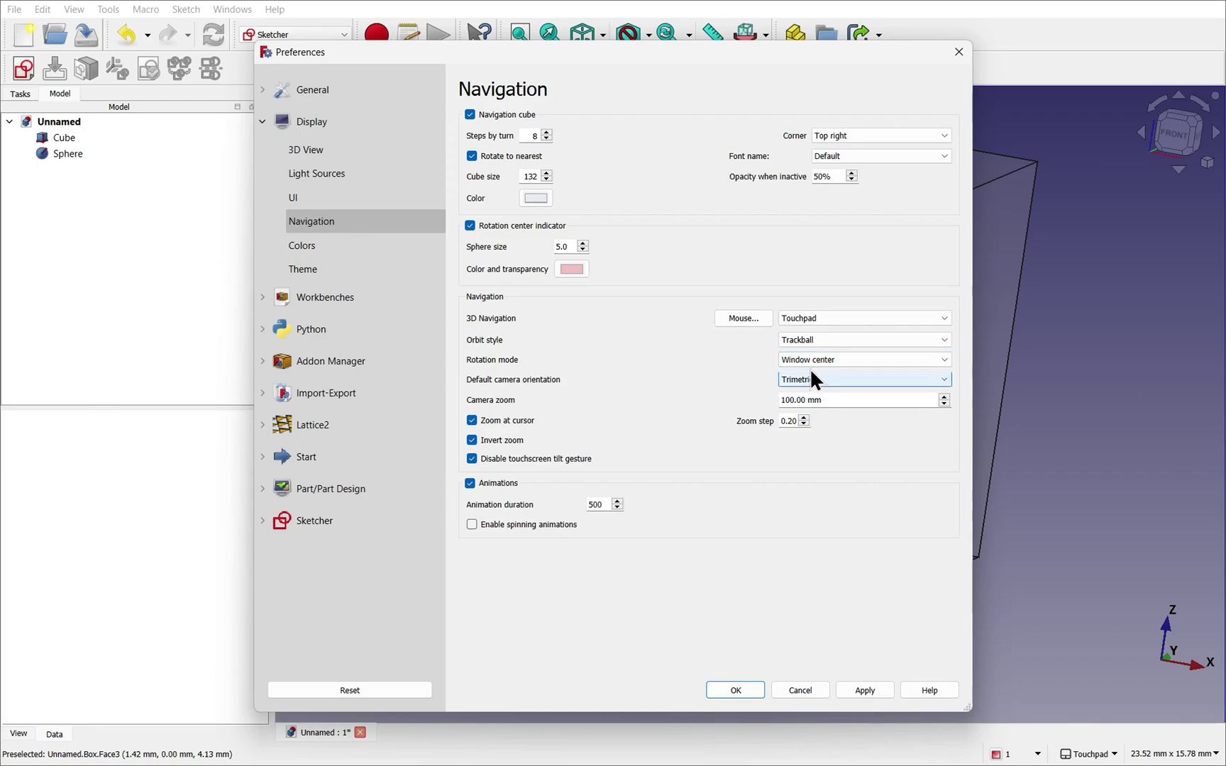
{"action": "left_click", "coordinate": [736, 690]}
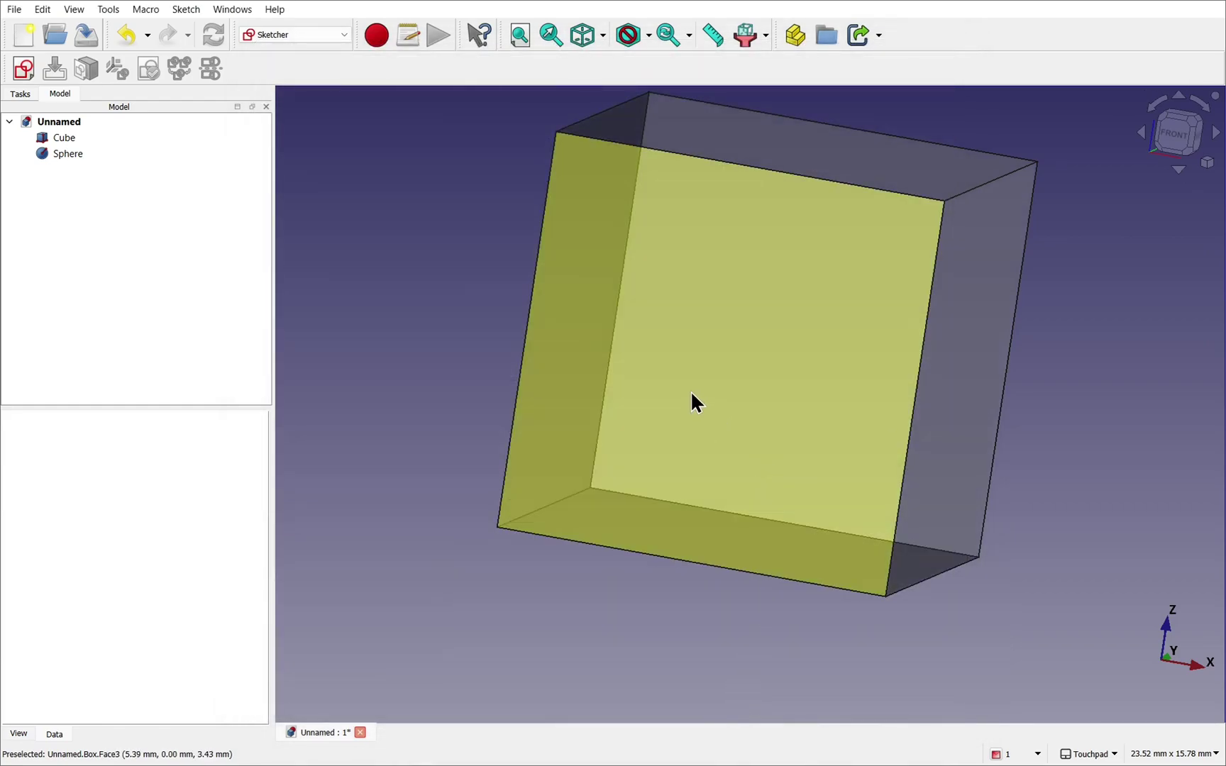
Orbit around the window centre to see the cube's other sides until the sphere appears.
{"action": "middle_click_drag", "start_coordinate": [695, 403], "coordinate": [736, 423]}
{"action": "middle_click_drag", "start_coordinate": [309, 331], "coordinate": [355, 354]}
{"action": "middle_click_drag", "start_coordinate": [1149, 375], "coordinate": [1037, 293]}
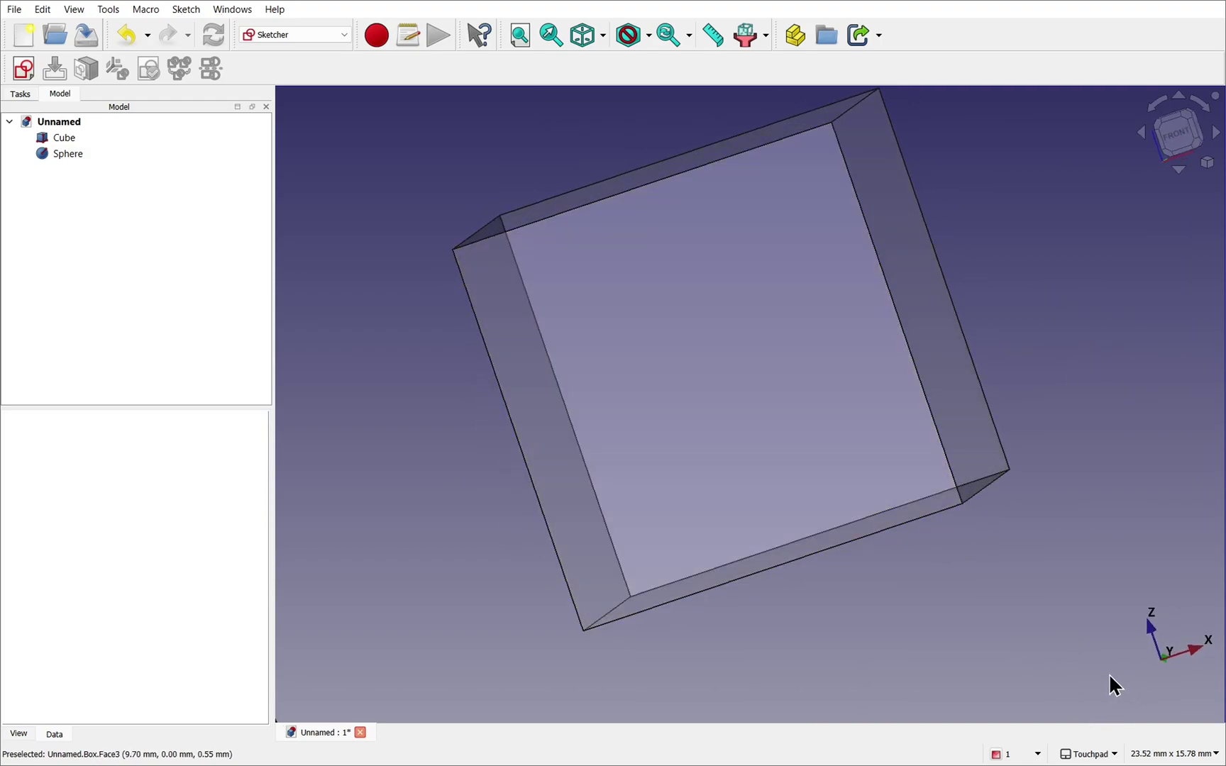
{"action": "middle_click_drag", "start_coordinate": [1111, 681], "coordinate": [1035, 700]}
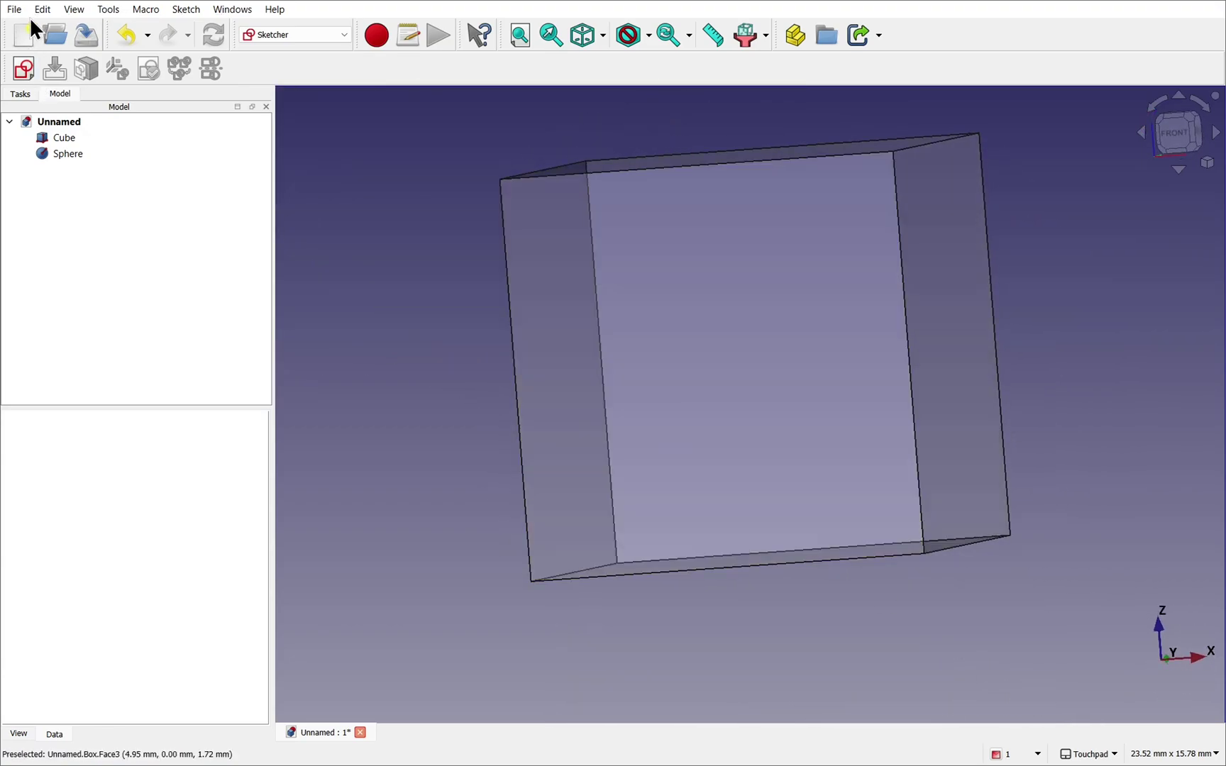
Switch the navigation Rotation mode to Drag at cursor and confirm with OK.
{"action": "left_click", "coordinate": [41, 10]}
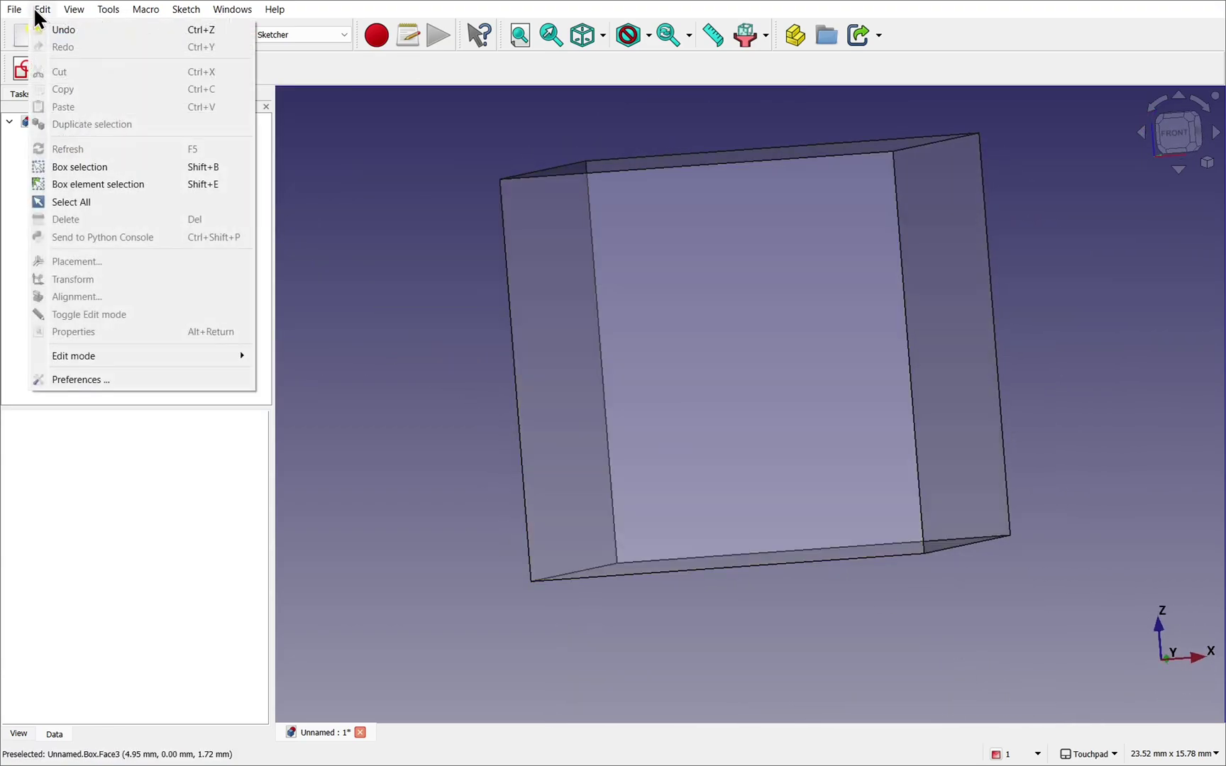
{"action": "left_click", "coordinate": [92, 380]}
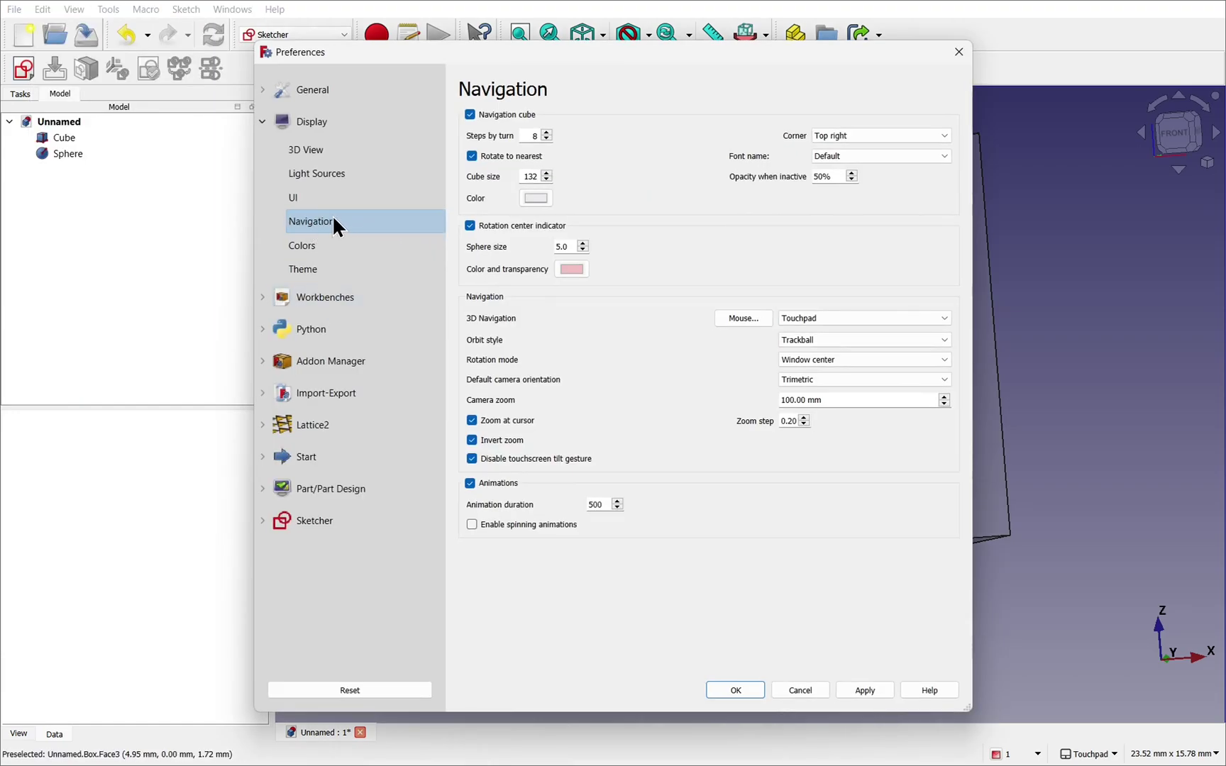
{"action": "left_click", "coordinate": [866, 360]}
{"action": "left_click", "coordinate": [820, 381]}
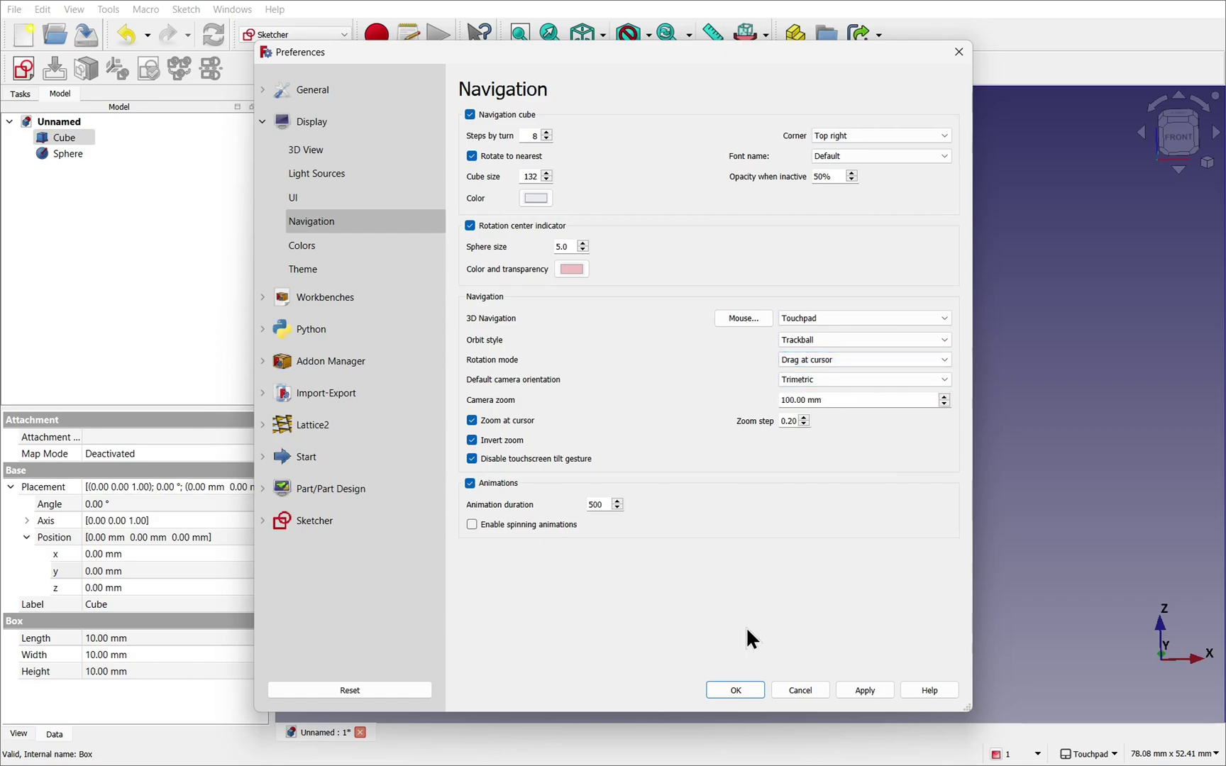
{"action": "left_click", "coordinate": [751, 691]}
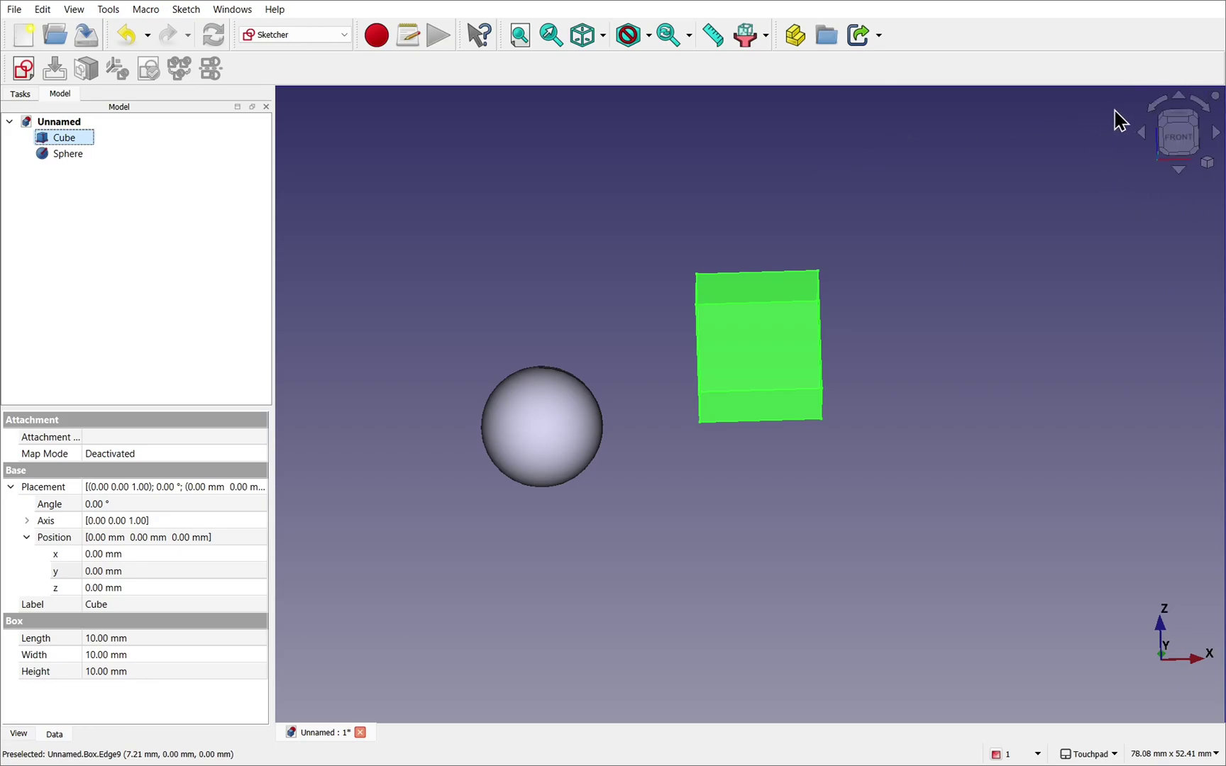
Orbit around the drag point, snapping to the TOP and then FRONT standard views.
{"action": "middle_click_drag", "start_coordinate": [977, 264], "coordinate": [994, 334]}
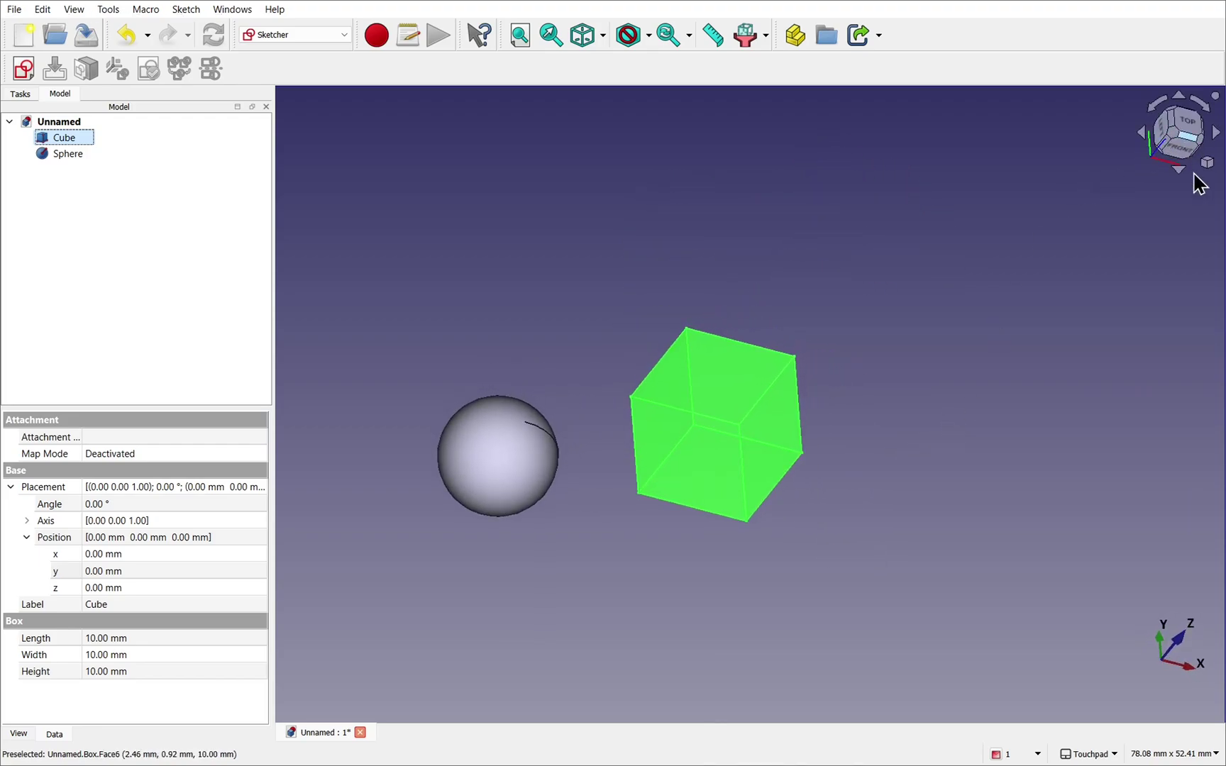
{"action": "middle_click_drag", "start_coordinate": [779, 447], "coordinate": [664, 522]}
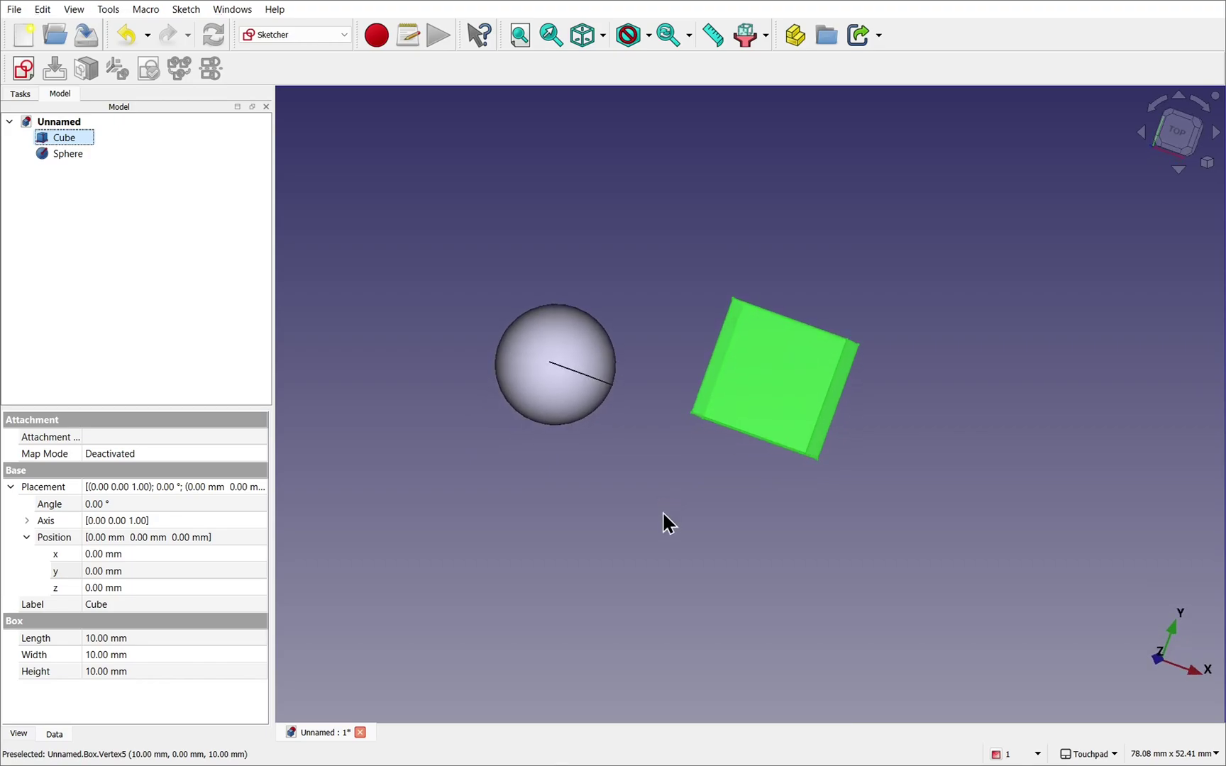
{"action": "left_click", "coordinate": [1175, 141]}
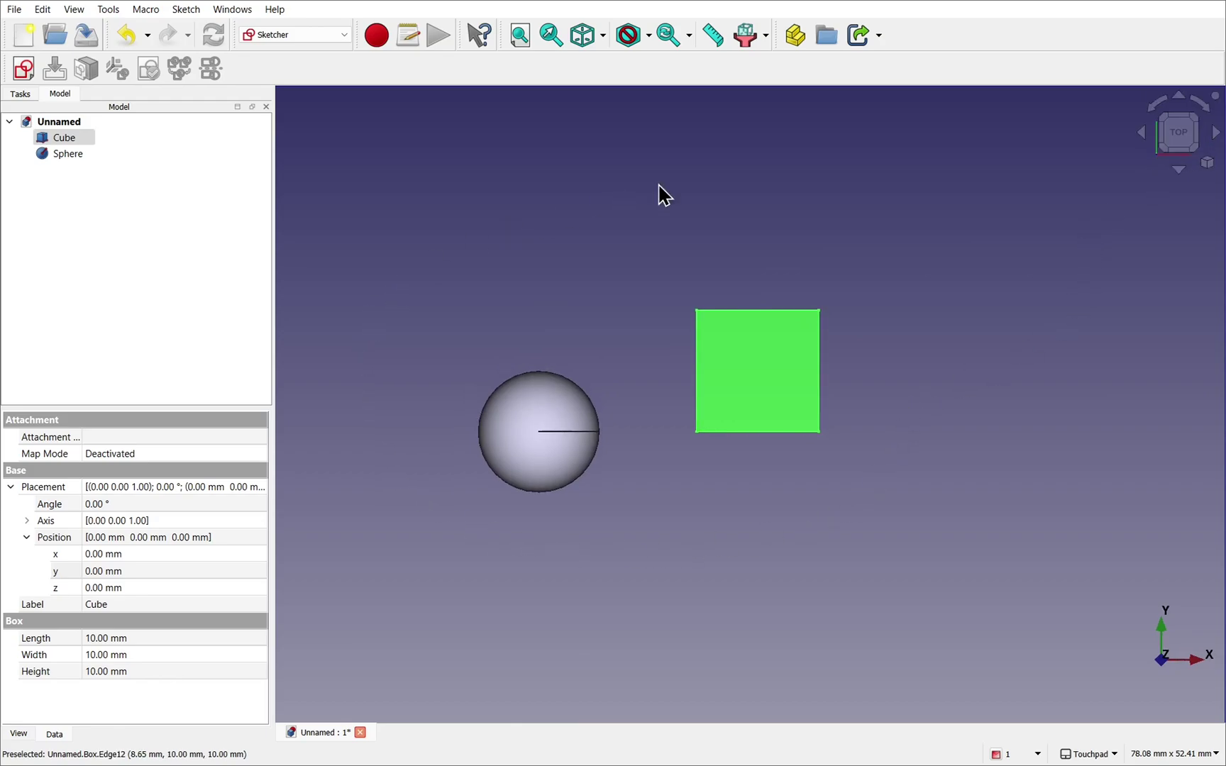
{"action": "left_click_drag", "start_coordinate": [938, 342], "coordinate": [840, 238]}
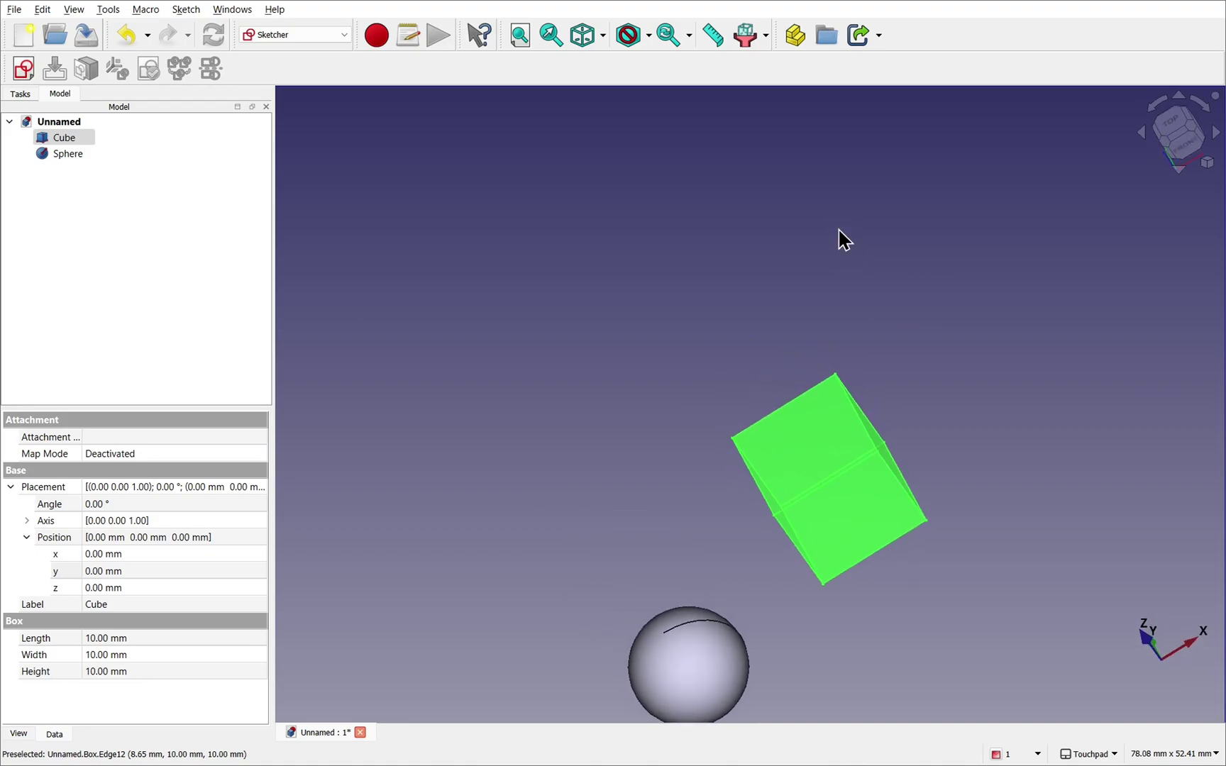
{"action": "left_click", "coordinate": [1187, 159]}
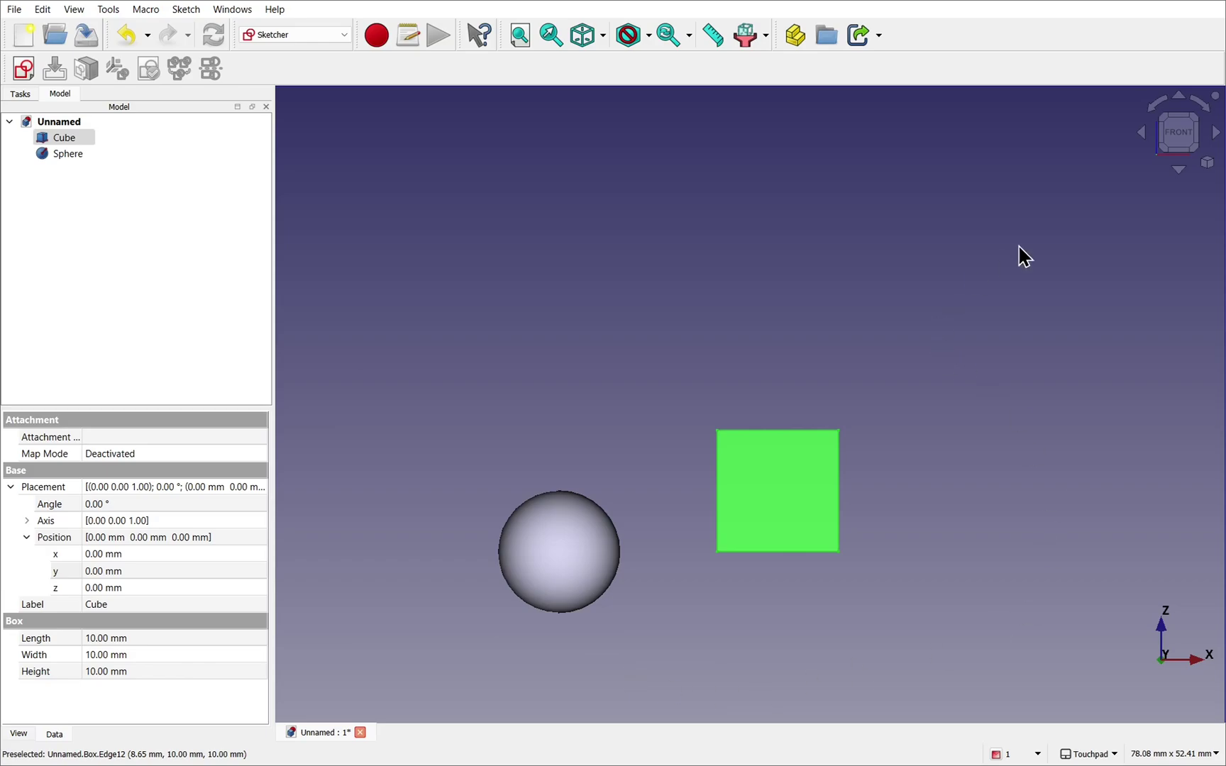
Snap to the RIGHT view, centre the cube and sphere, and zoom in.
{"action": "left_click_drag", "start_coordinate": [1165, 167], "coordinate": [917, 255]}
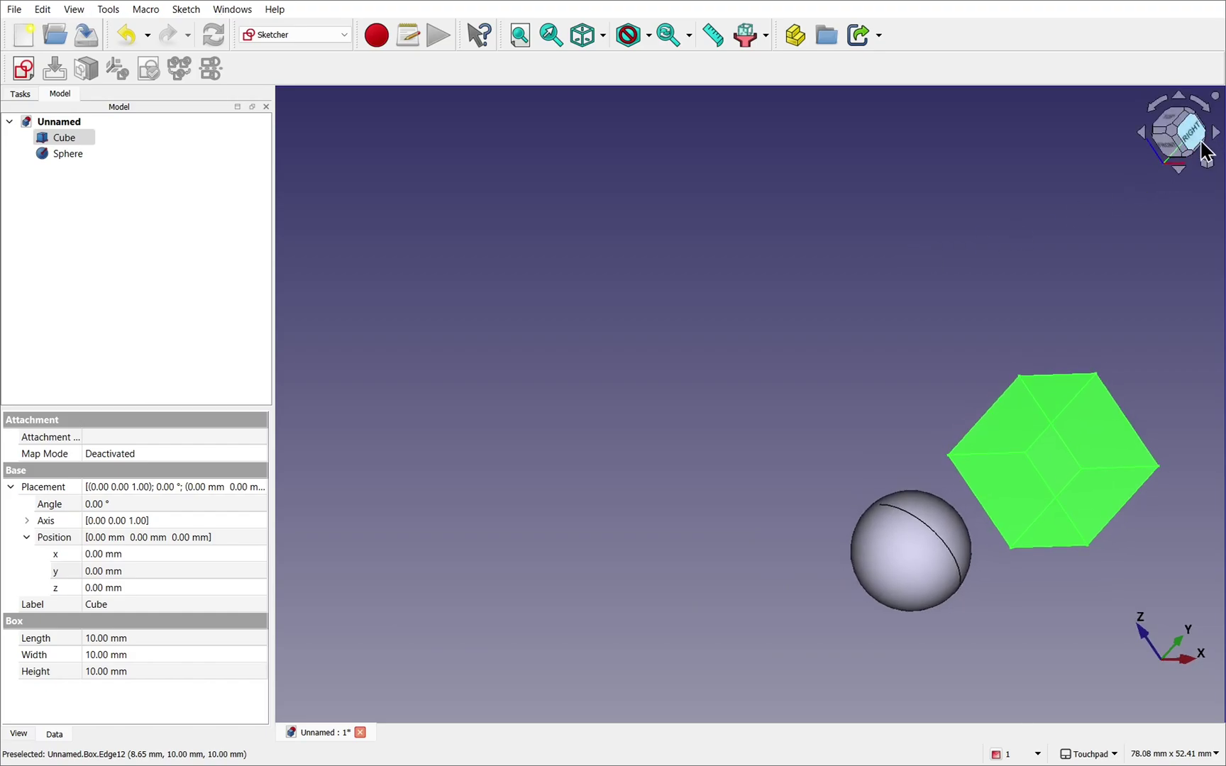
{"action": "left_click", "coordinate": [1195, 145]}
{"action": "left_click_drag", "start_coordinate": [1119, 353], "coordinate": [767, 204], "text": "shift"}
{"action": "scroll", "coordinate": [735, 395], "scroll_direction": "up", "scroll_amount": 5}
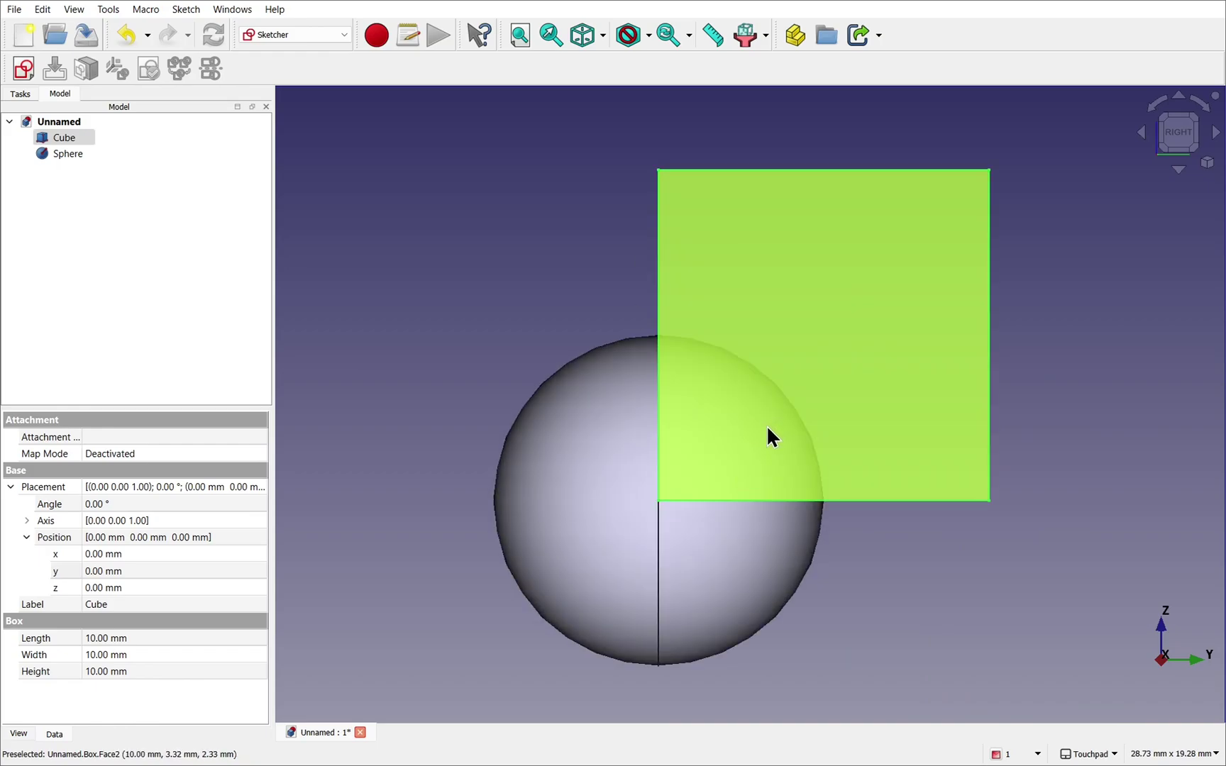
Jump between an edge view, two isometric corner views and a face view on the navigation cube.
{"action": "left_click_drag", "start_coordinate": [1126, 186], "coordinate": [1167, 139], "text": "alt"}
{"action": "left_click", "coordinate": [1164, 113]}
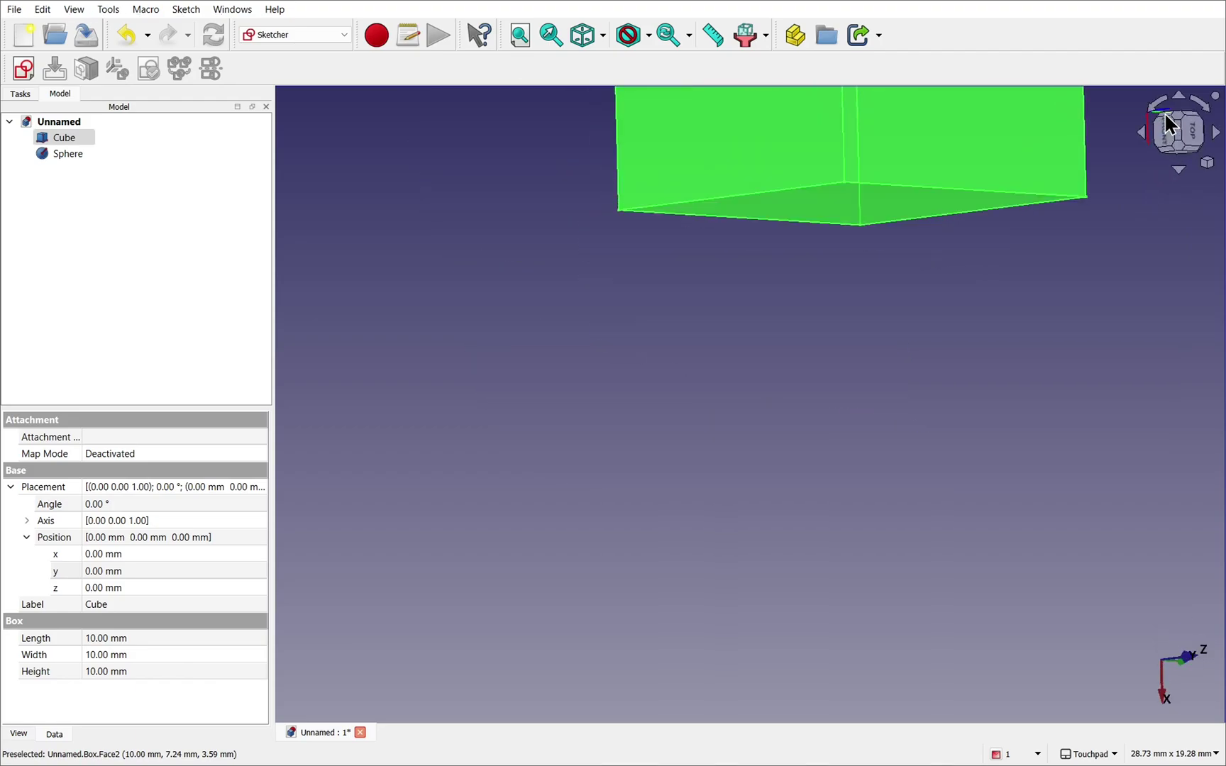
{"action": "left_click", "coordinate": [1179, 151]}
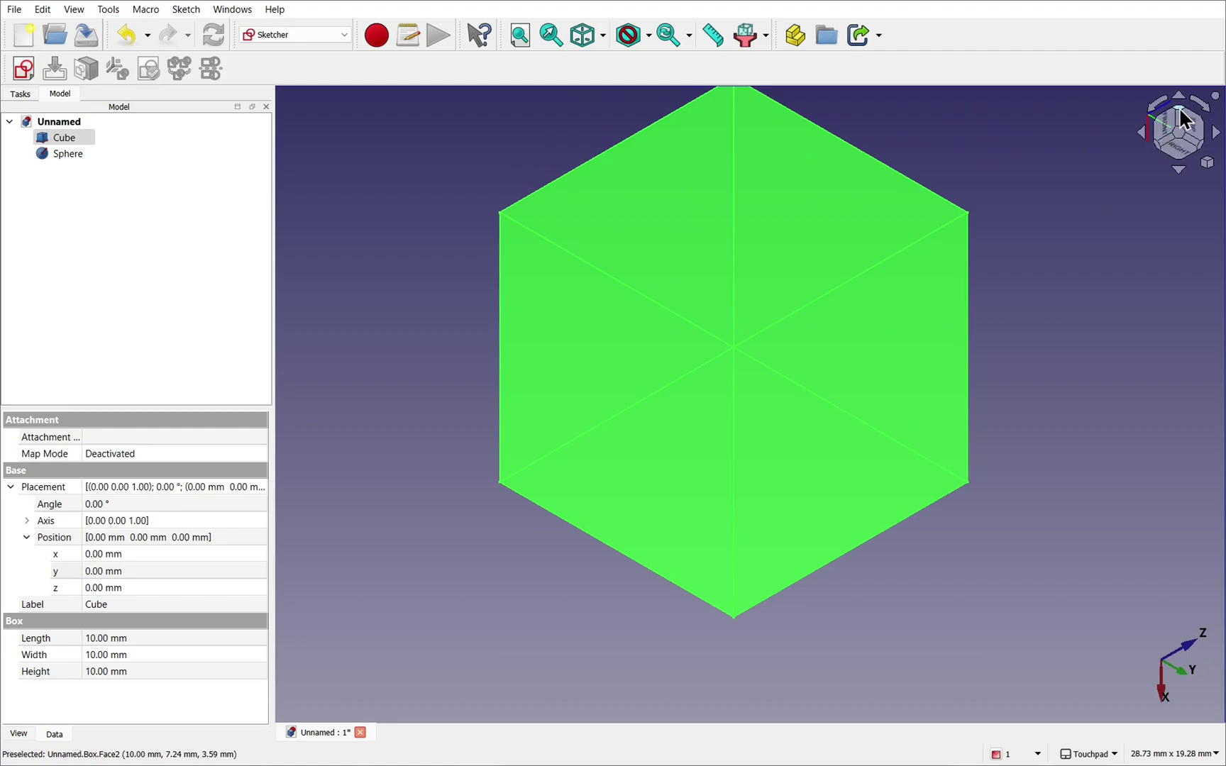
{"action": "left_click", "coordinate": [1184, 120]}
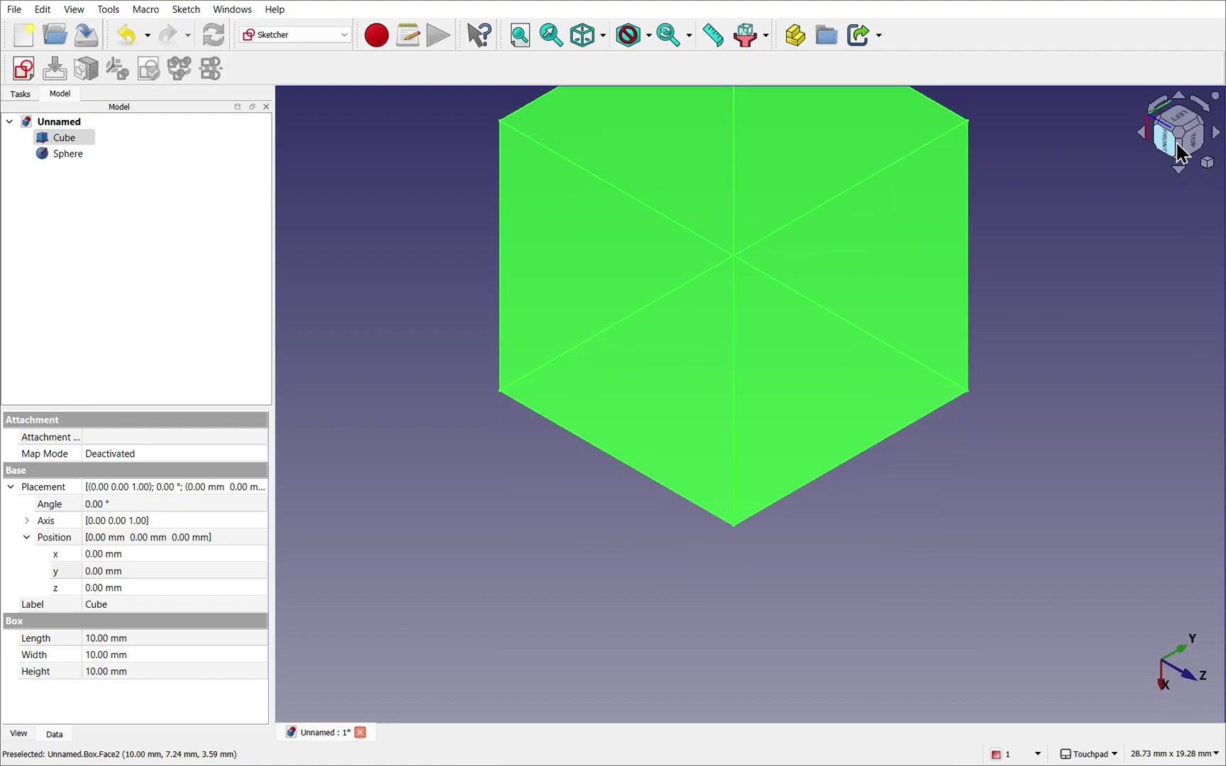
{"action": "left_click", "coordinate": [1181, 150]}
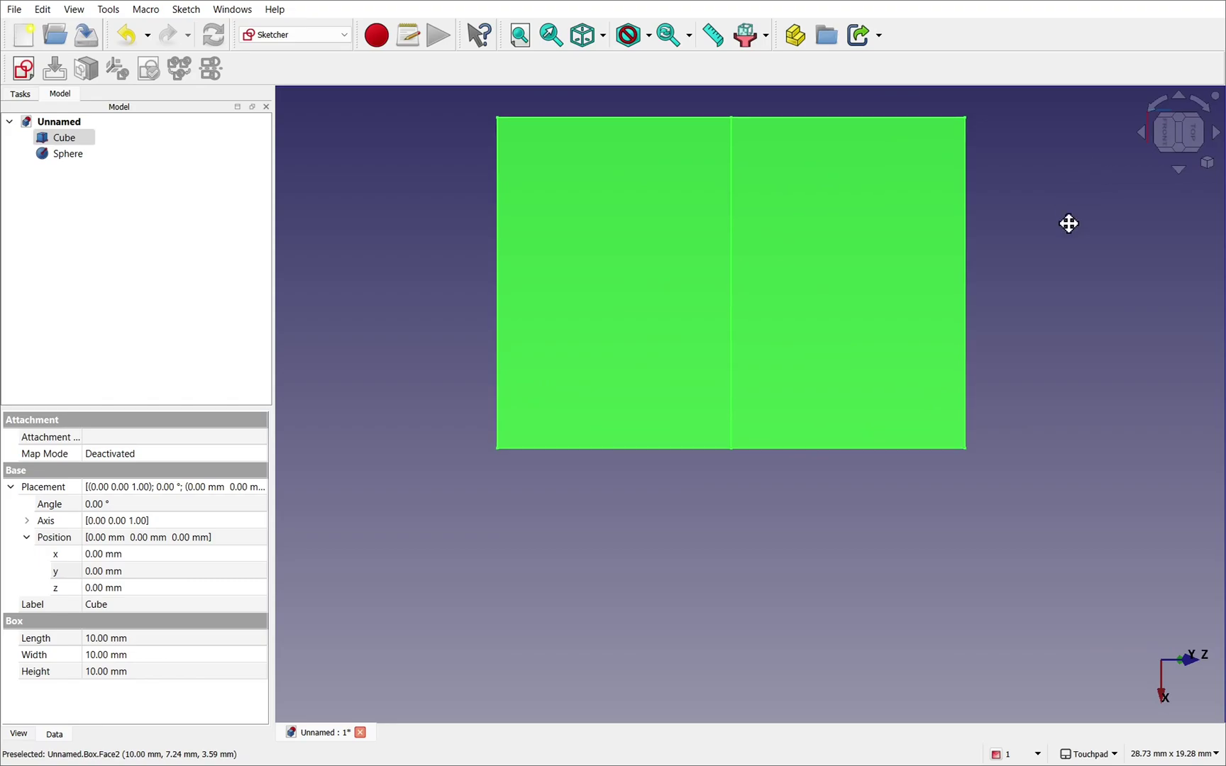
Go to the TOP view, pan it, and rotate it 90 degrees in two 45-degree turns.
{"action": "left_click_drag", "start_coordinate": [1092, 326], "coordinate": [977, 126], "text": "alt"}
{"action": "left_click", "coordinate": [1188, 131]}
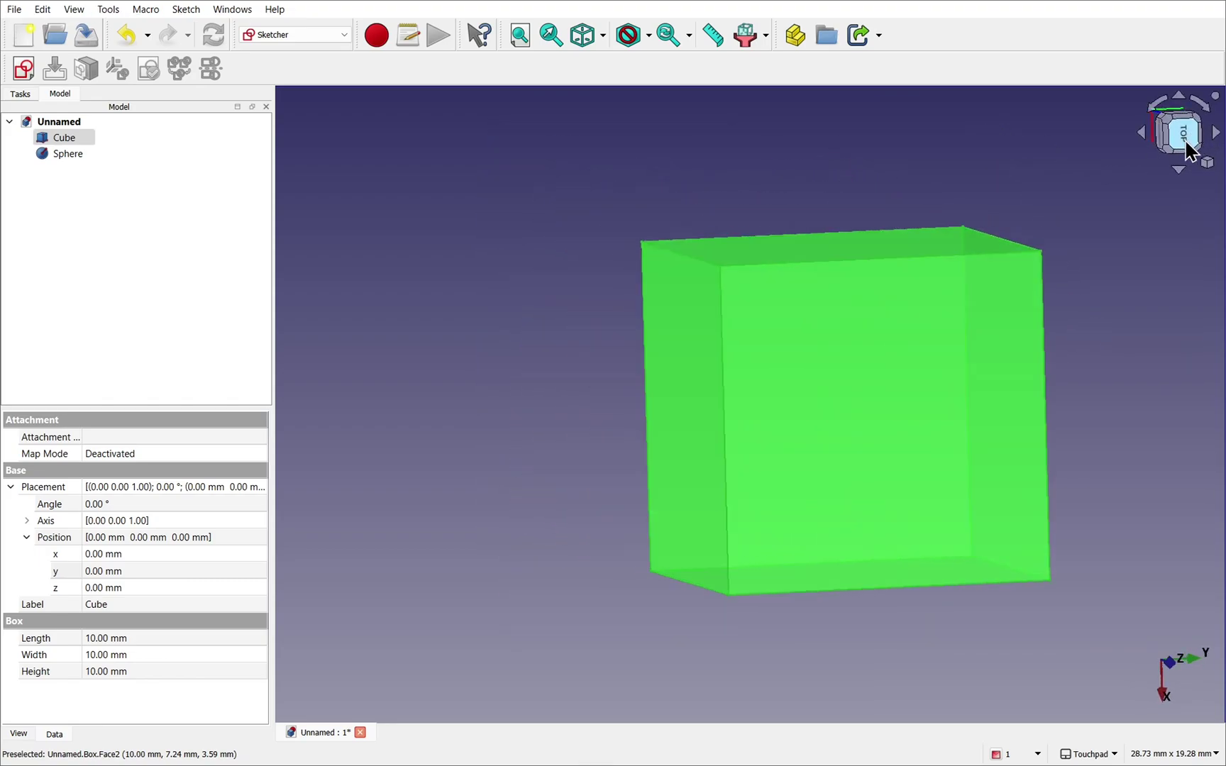
{"action": "left_click_drag", "start_coordinate": [1109, 187], "coordinate": [1026, 216], "text": "shift"}
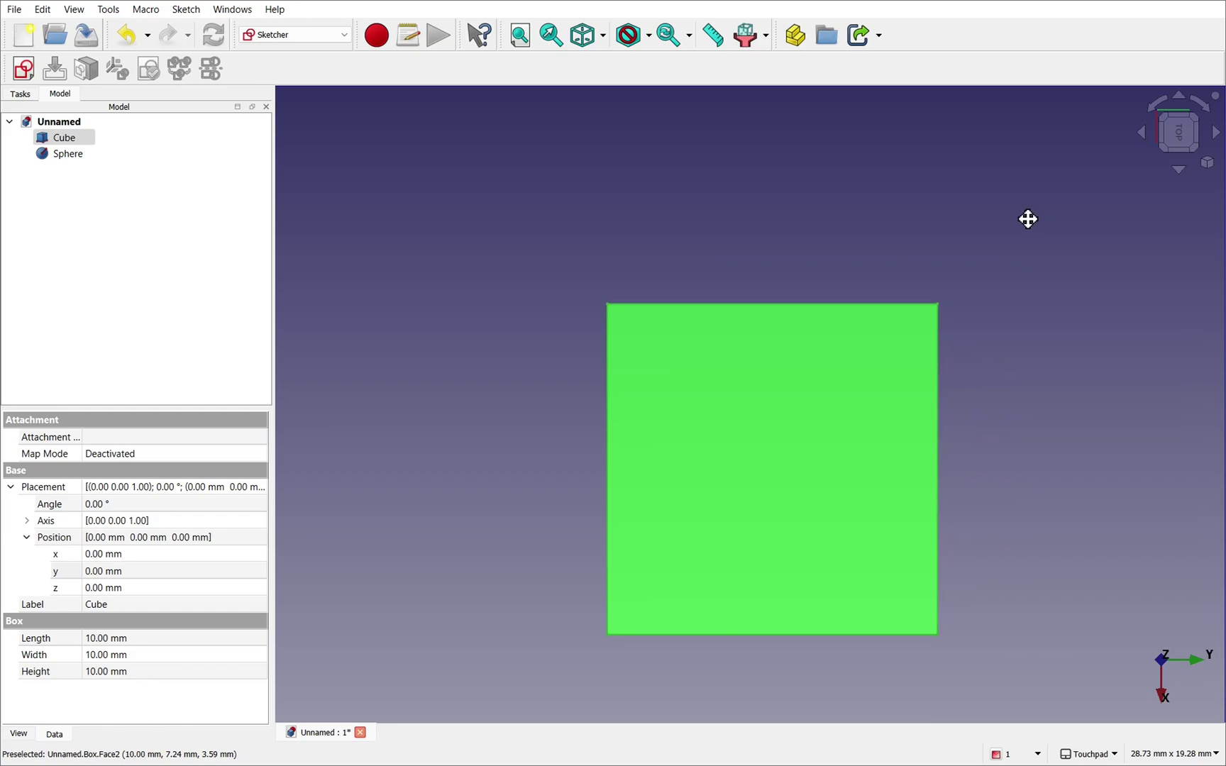
{"action": "left_click", "coordinate": [1157, 106]}
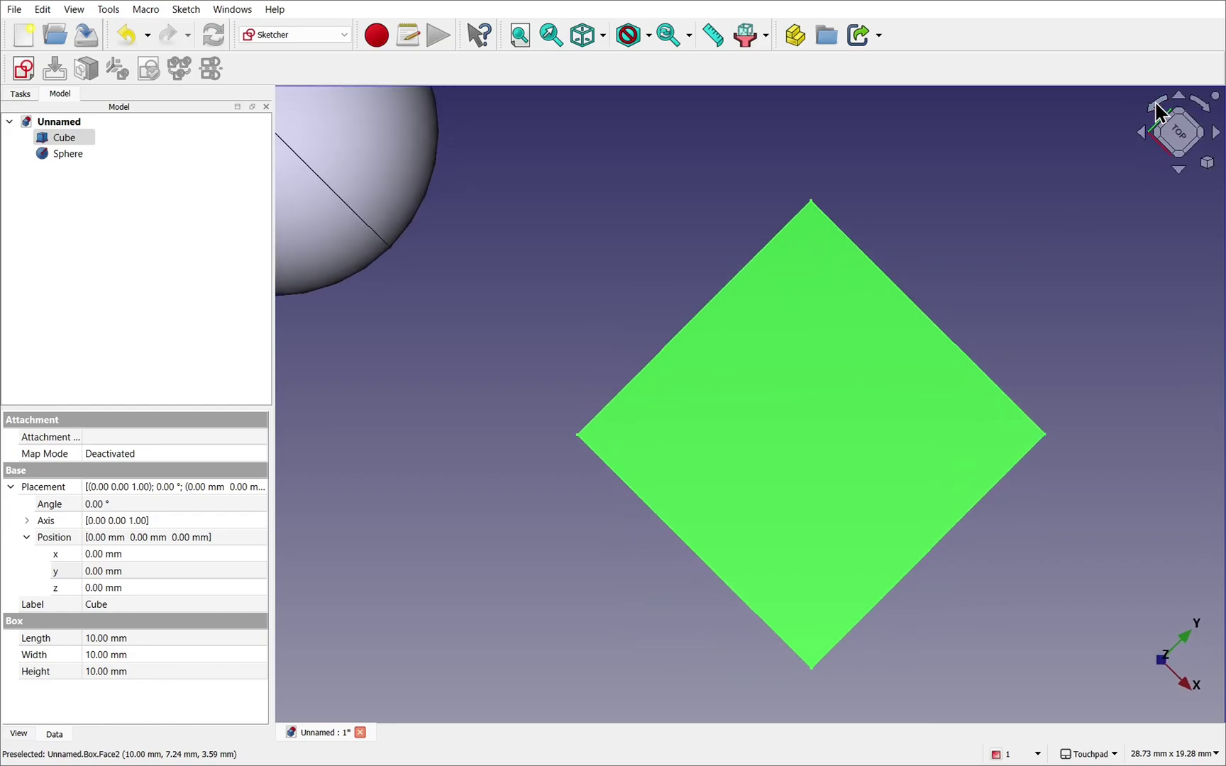
{"action": "left_click", "coordinate": [1156, 106]}
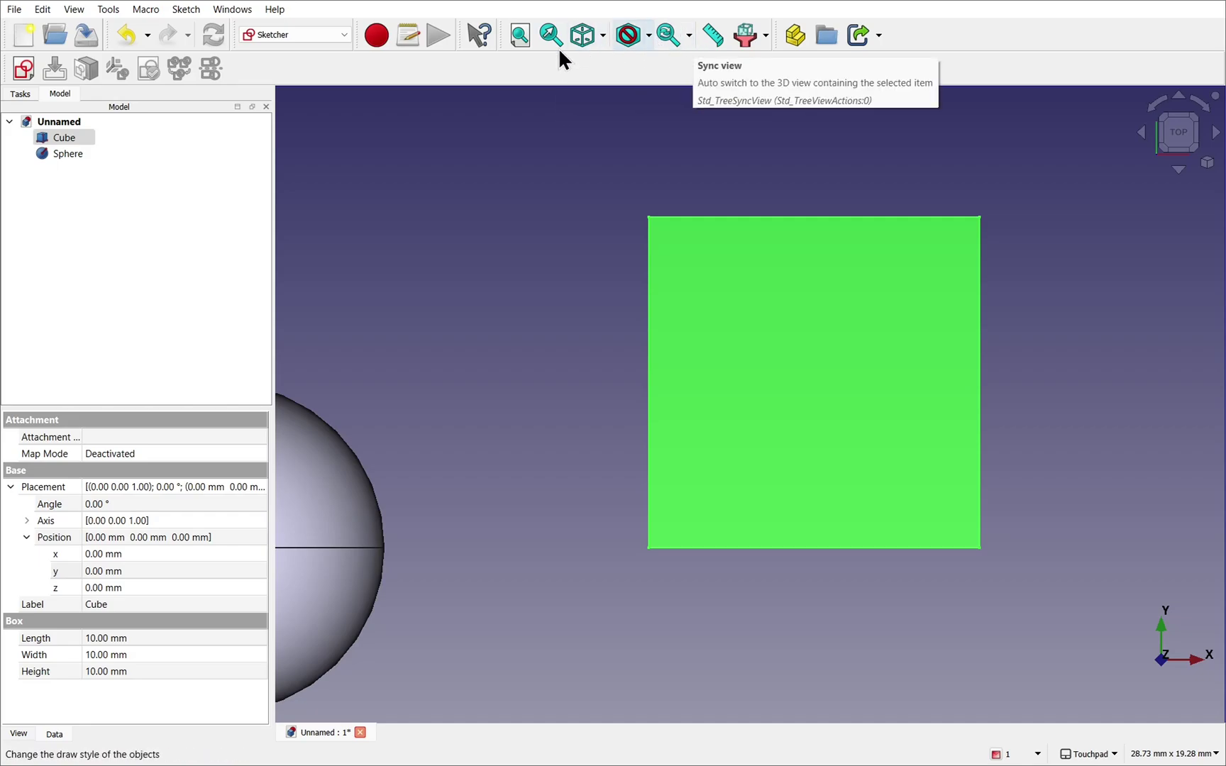
Choose Isometric and then Rear from the standard views dropdown.
{"action": "left_click", "coordinate": [603, 37]}
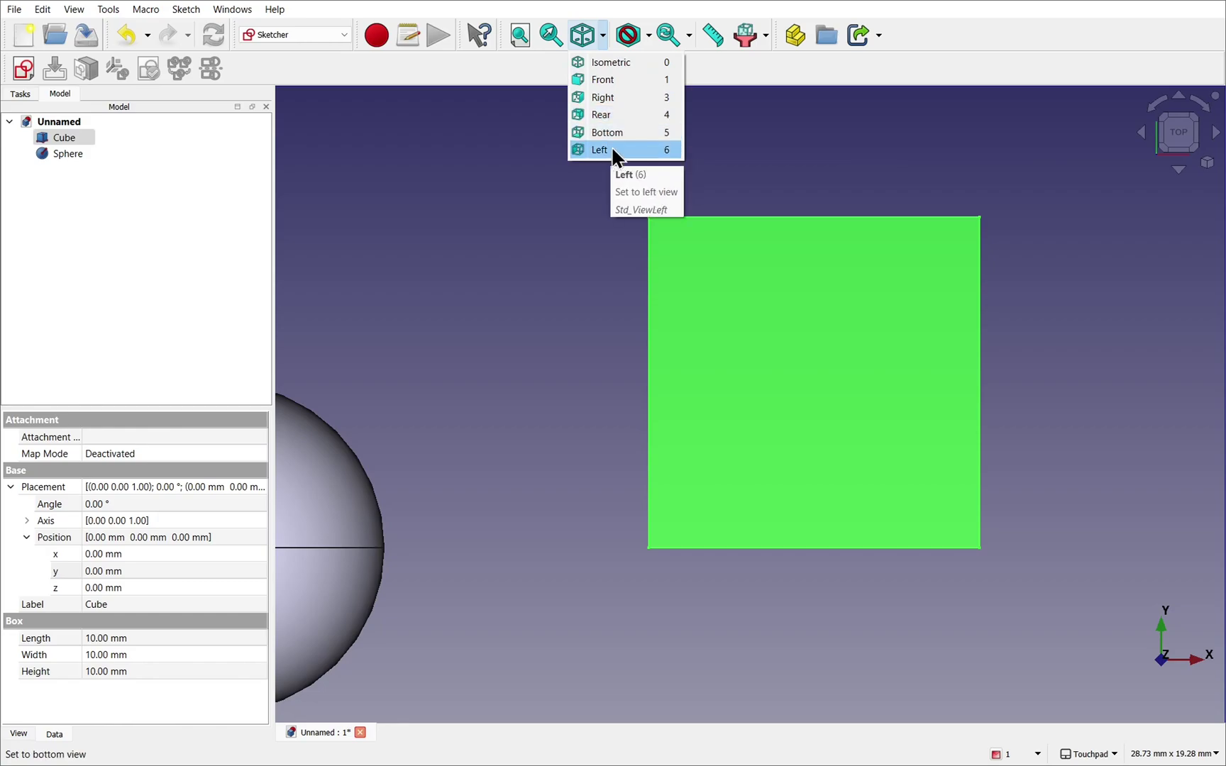
{"action": "left_click", "coordinate": [616, 61]}
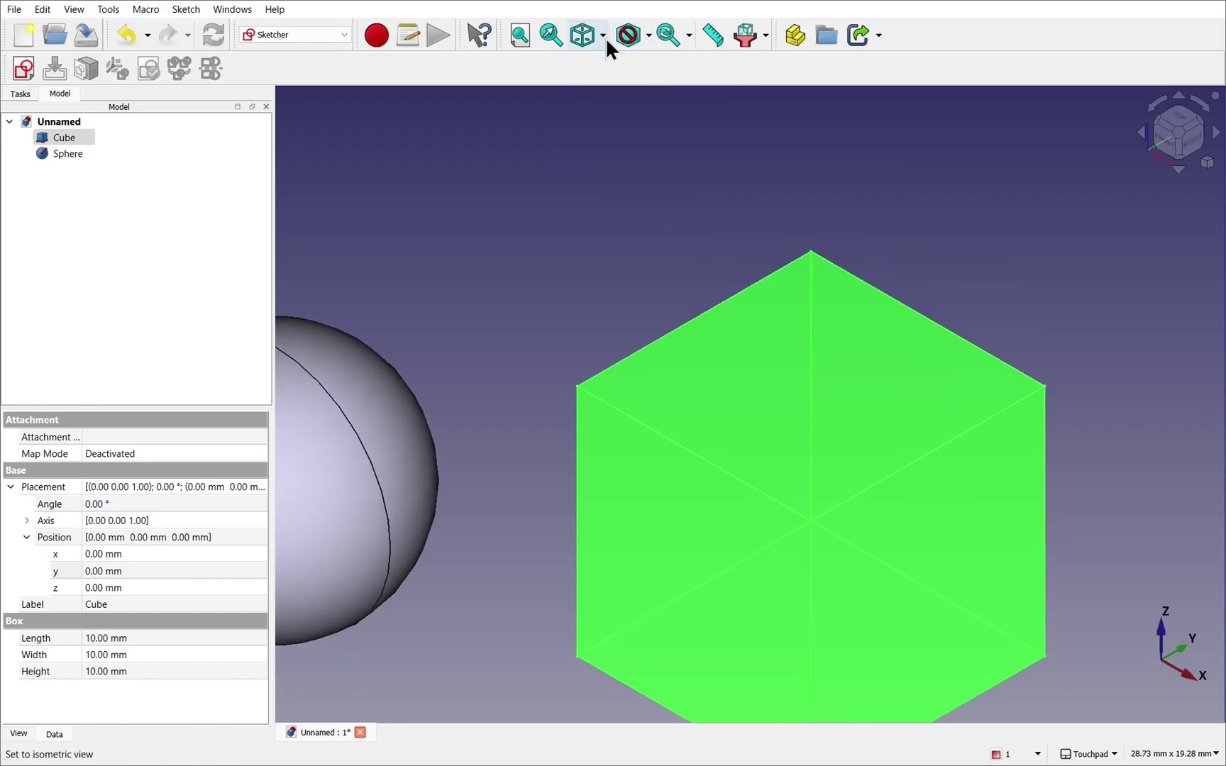
{"action": "left_click", "coordinate": [603, 35]}
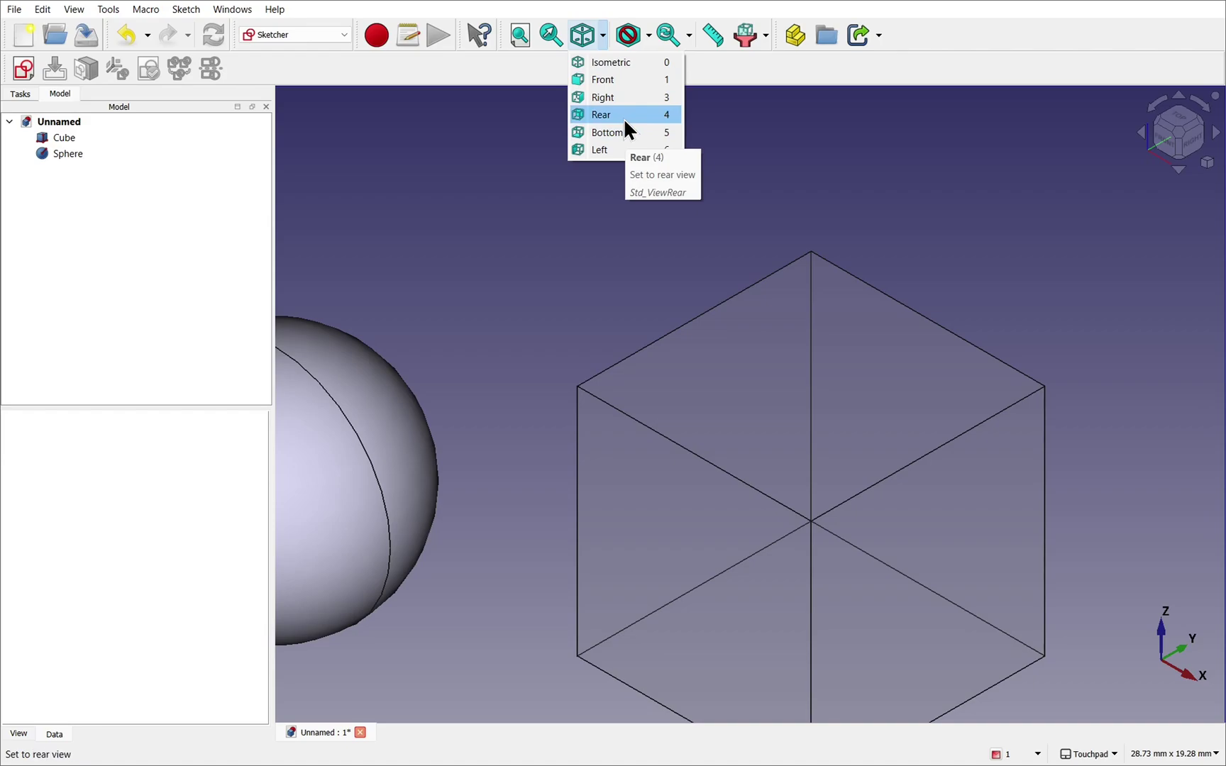
{"action": "left_click", "coordinate": [623, 115]}
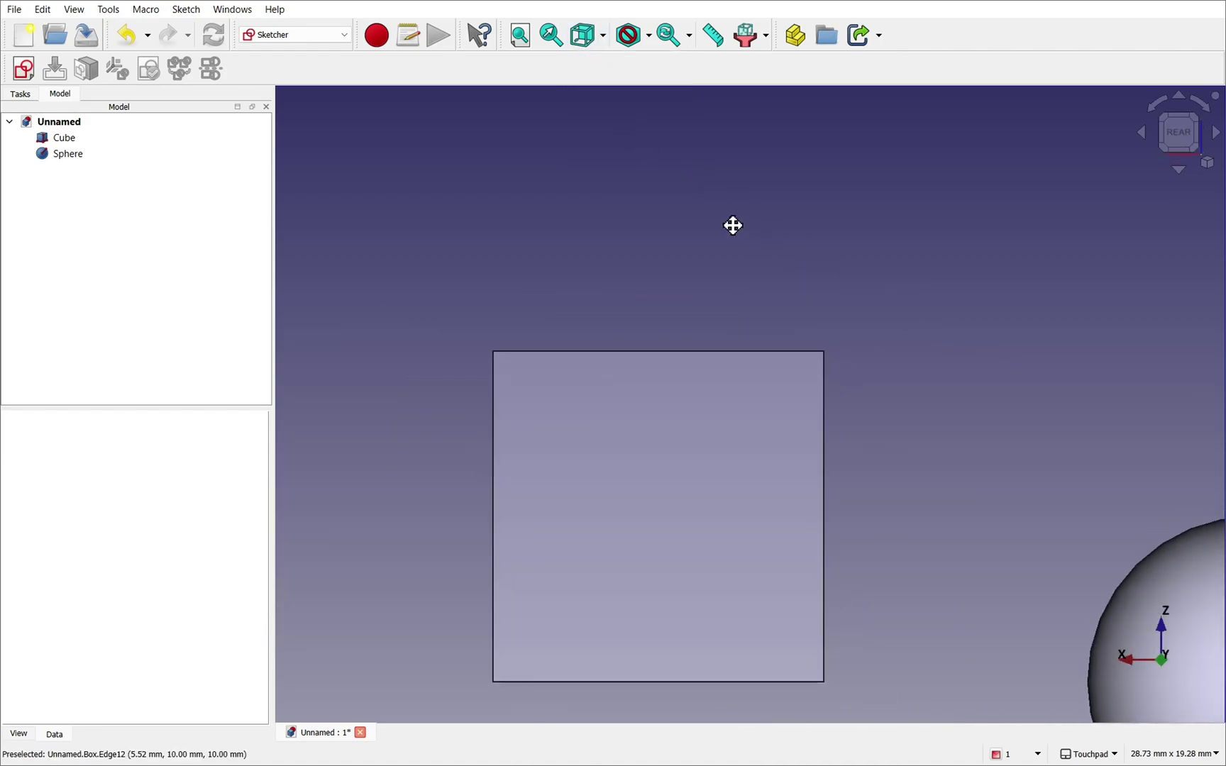
Re-centre the cube and sphere, then press 0 to return to the isometric view.
{"action": "scroll", "coordinate": [733, 224], "scroll_direction": "up", "scroll_amount": 2}
{"action": "scroll", "coordinate": [717, 219], "scroll_direction": "down", "scroll_amount": 5}
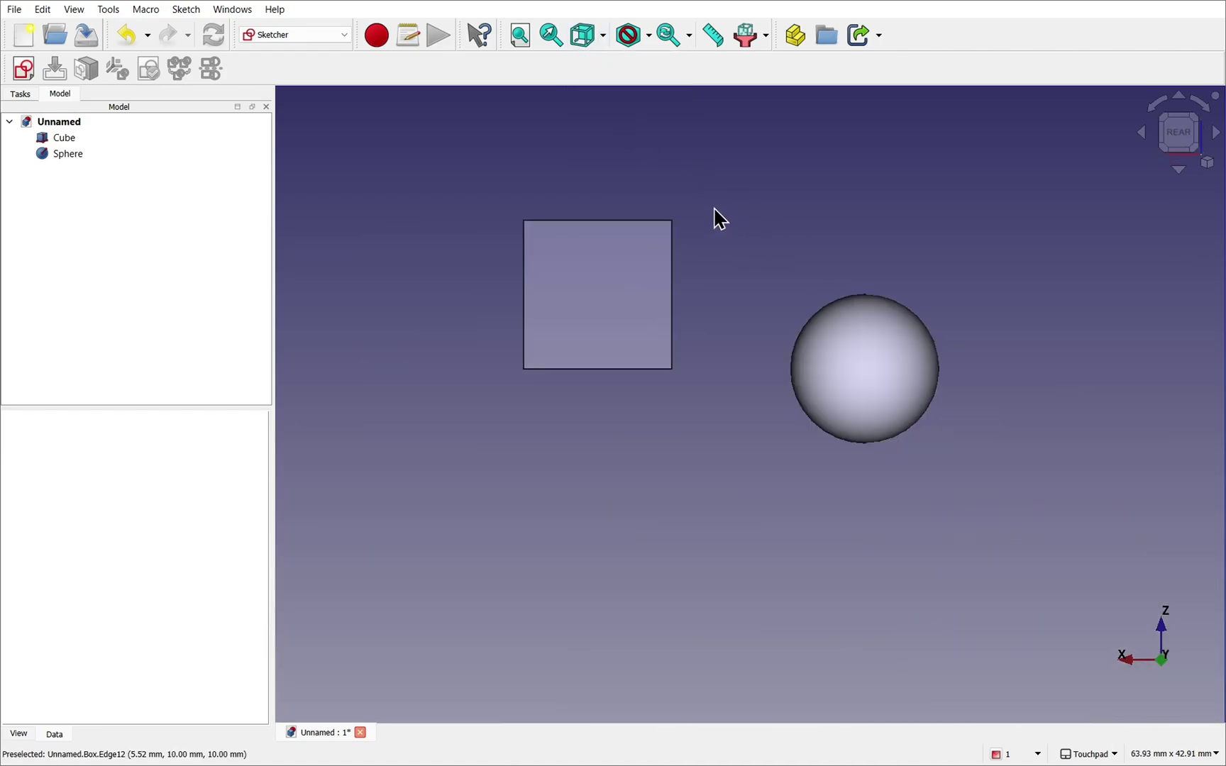
{"action": "middle_click_drag", "start_coordinate": [717, 271], "coordinate": [736, 339]}
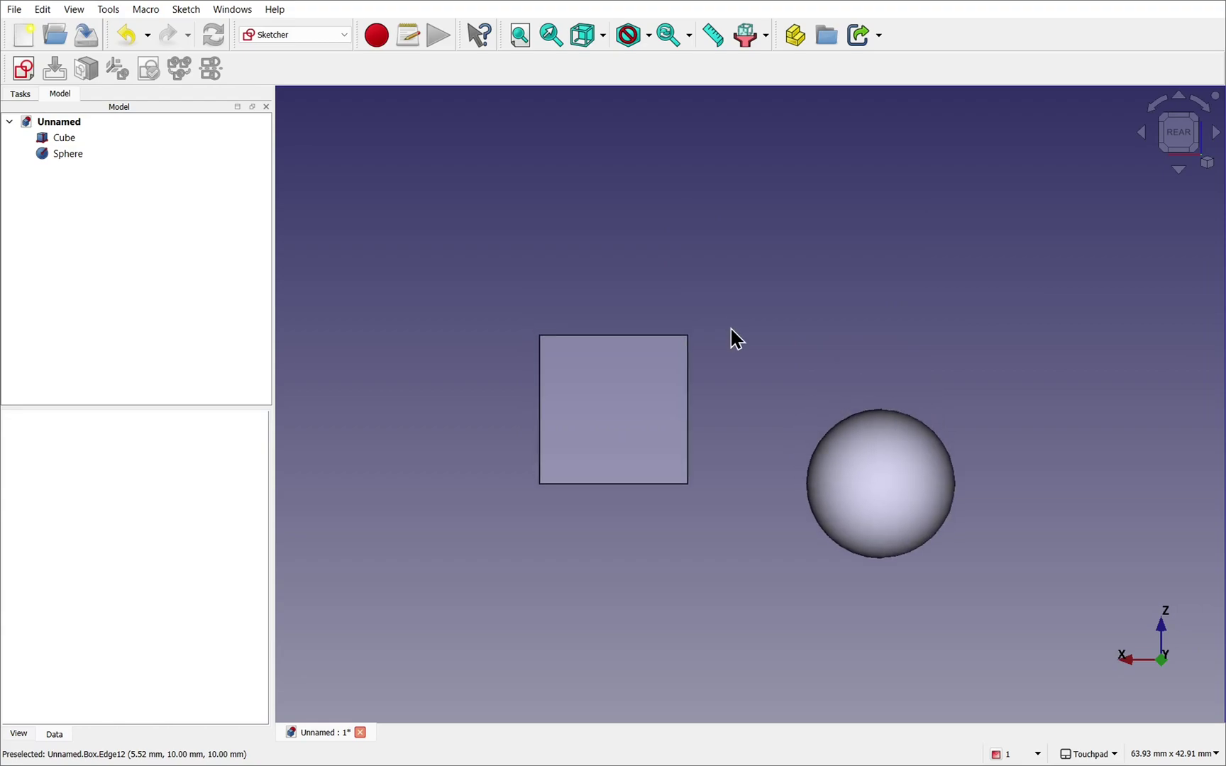
{"action": "key", "text": "0"}
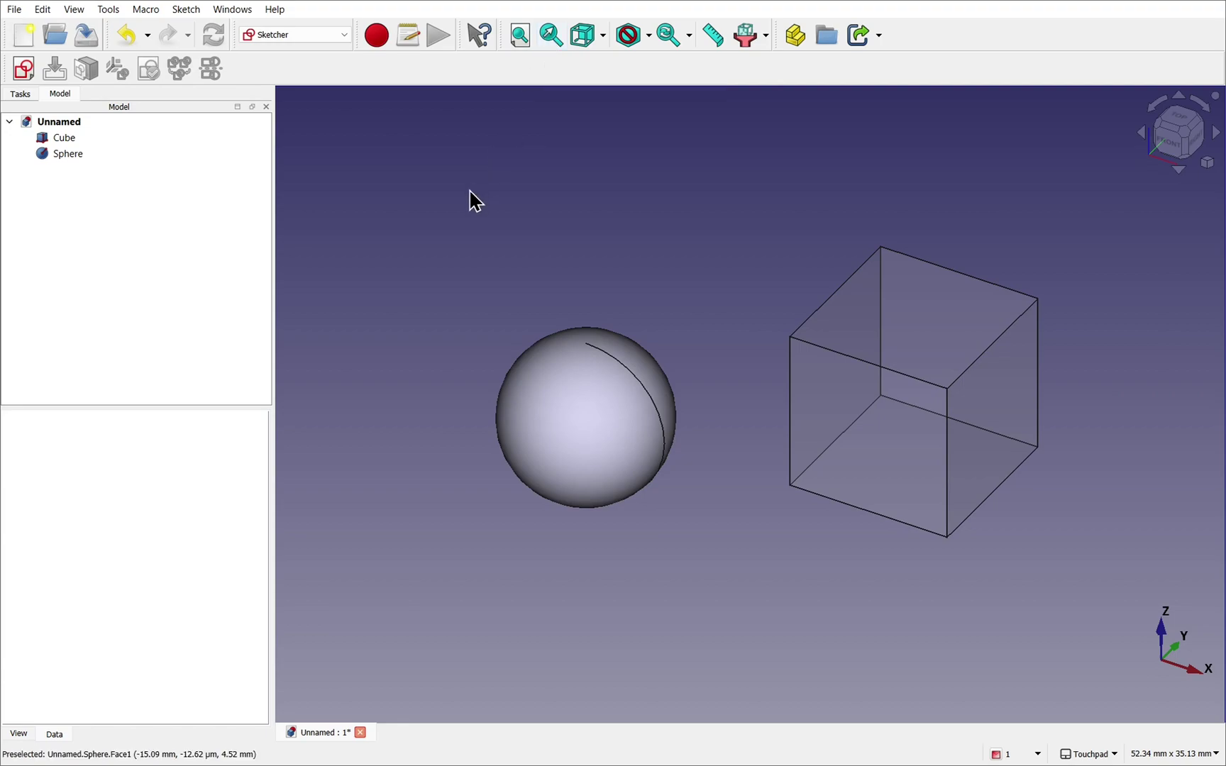
Zoom far out, then use Fit All to bring the cube and sphere back into view.
{"action": "scroll", "coordinate": [712, 289], "scroll_direction": "down", "scroll_amount": 10}
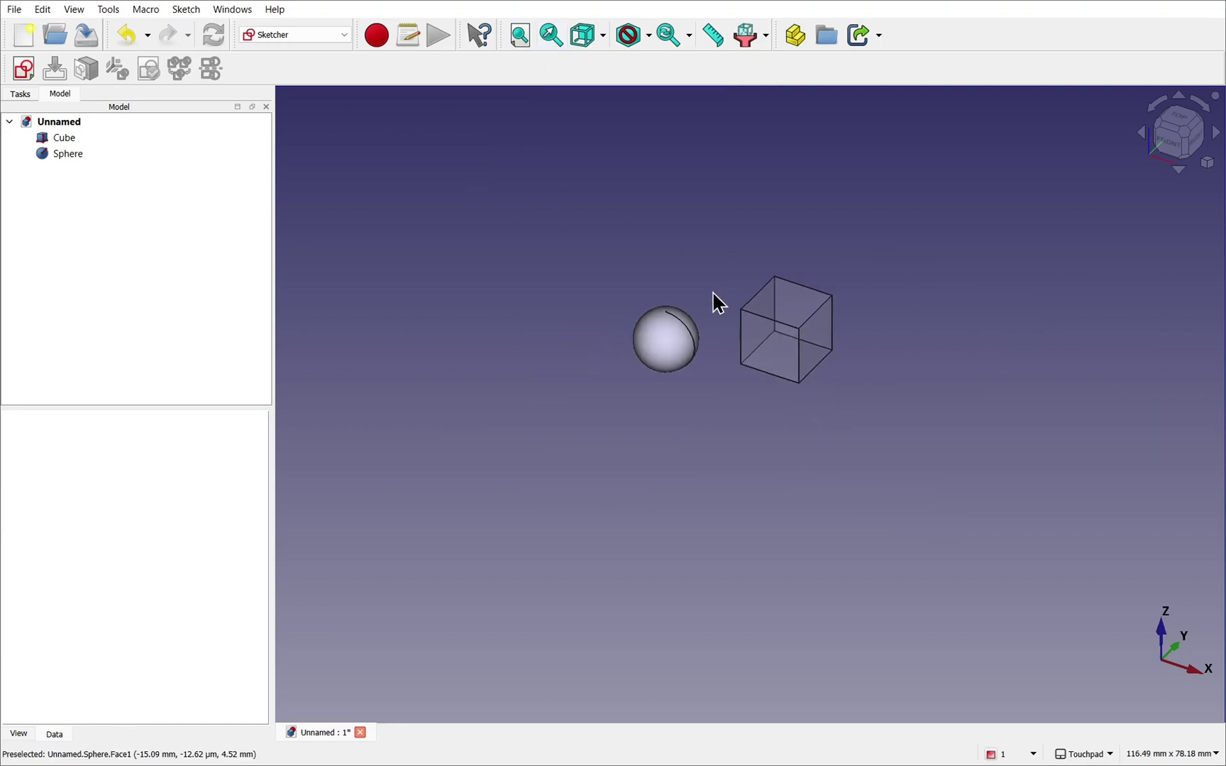
{"action": "scroll", "coordinate": [713, 289], "scroll_direction": "down", "scroll_amount": 20}
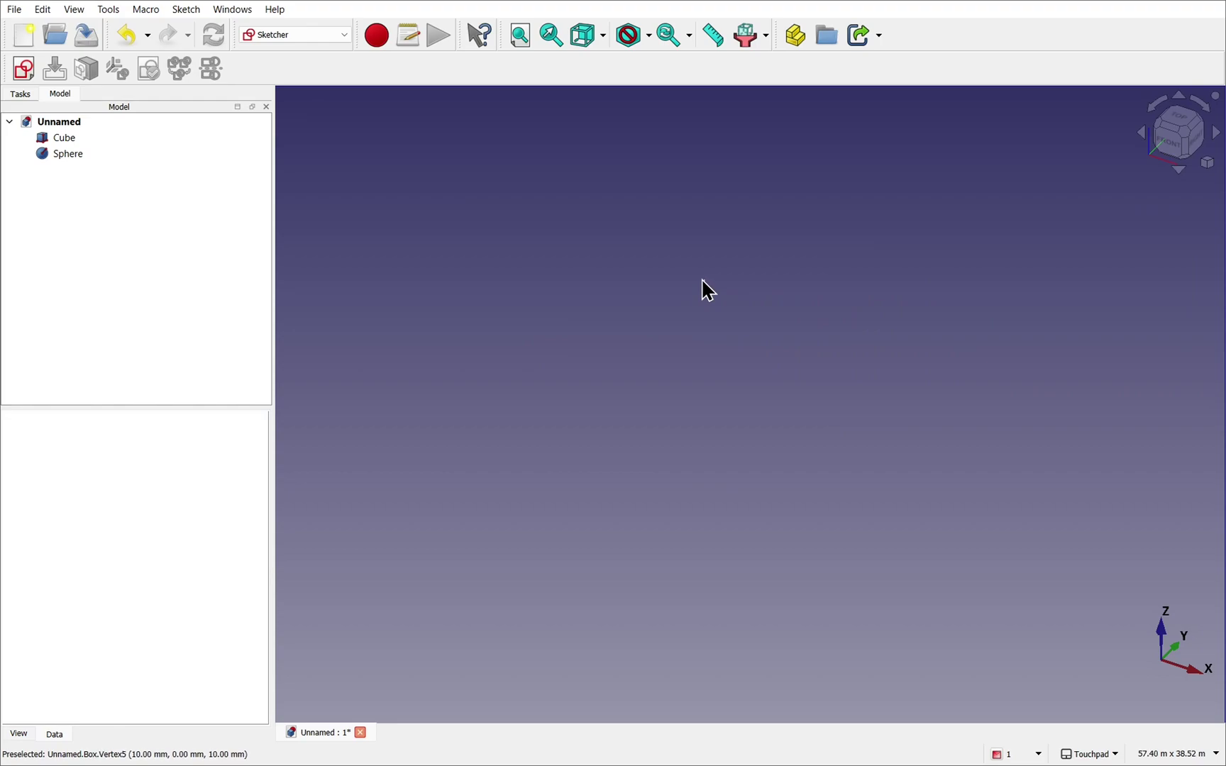
{"action": "scroll", "coordinate": [707, 291], "scroll_direction": "down", "scroll_amount": 8}
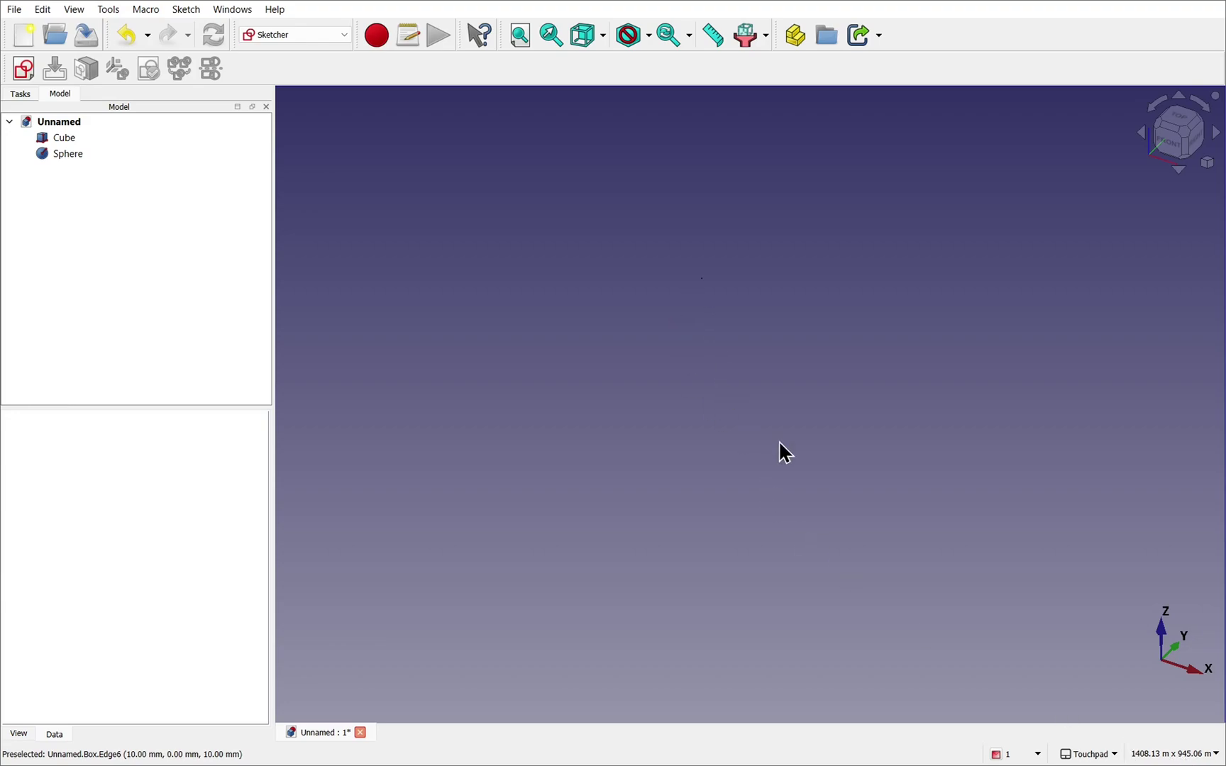
{"action": "left_click", "coordinate": [518, 43]}
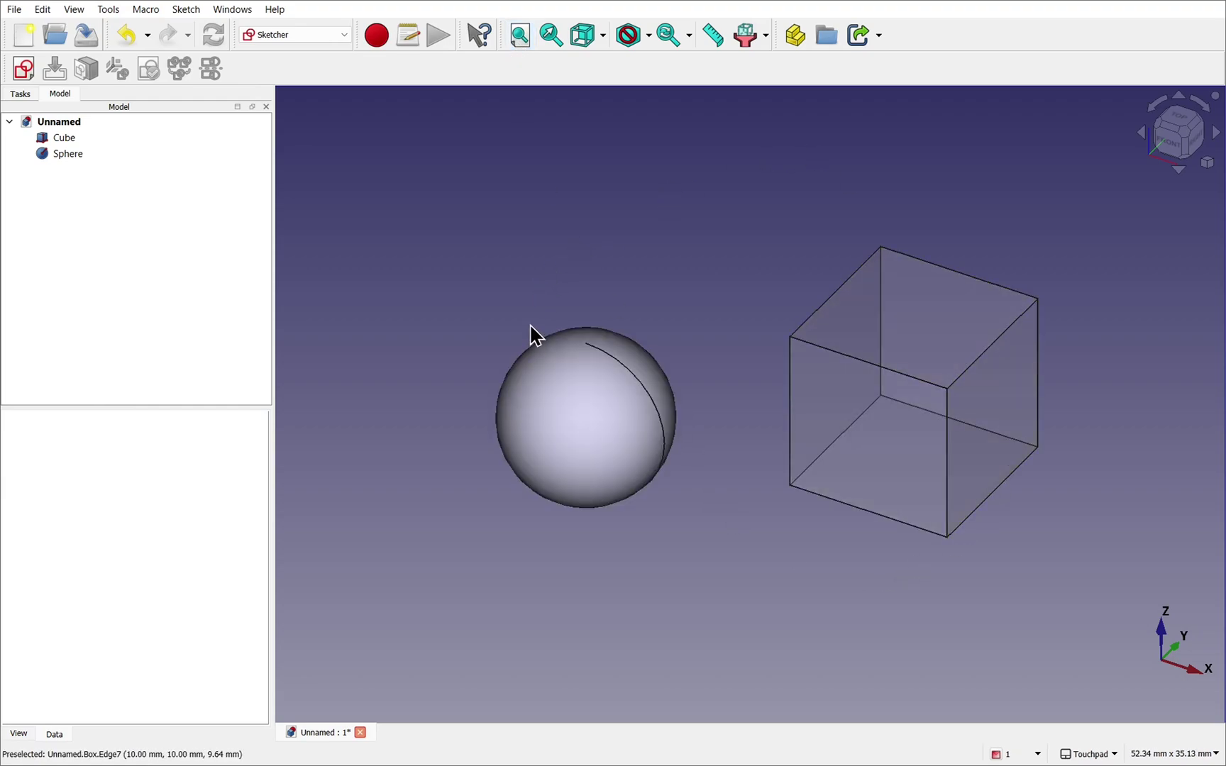
Pan the cube and sphere off screen, then restore them with Fit All.
{"action": "scroll", "coordinate": [425, 305], "scroll_direction": "up", "scroll_amount": 3}
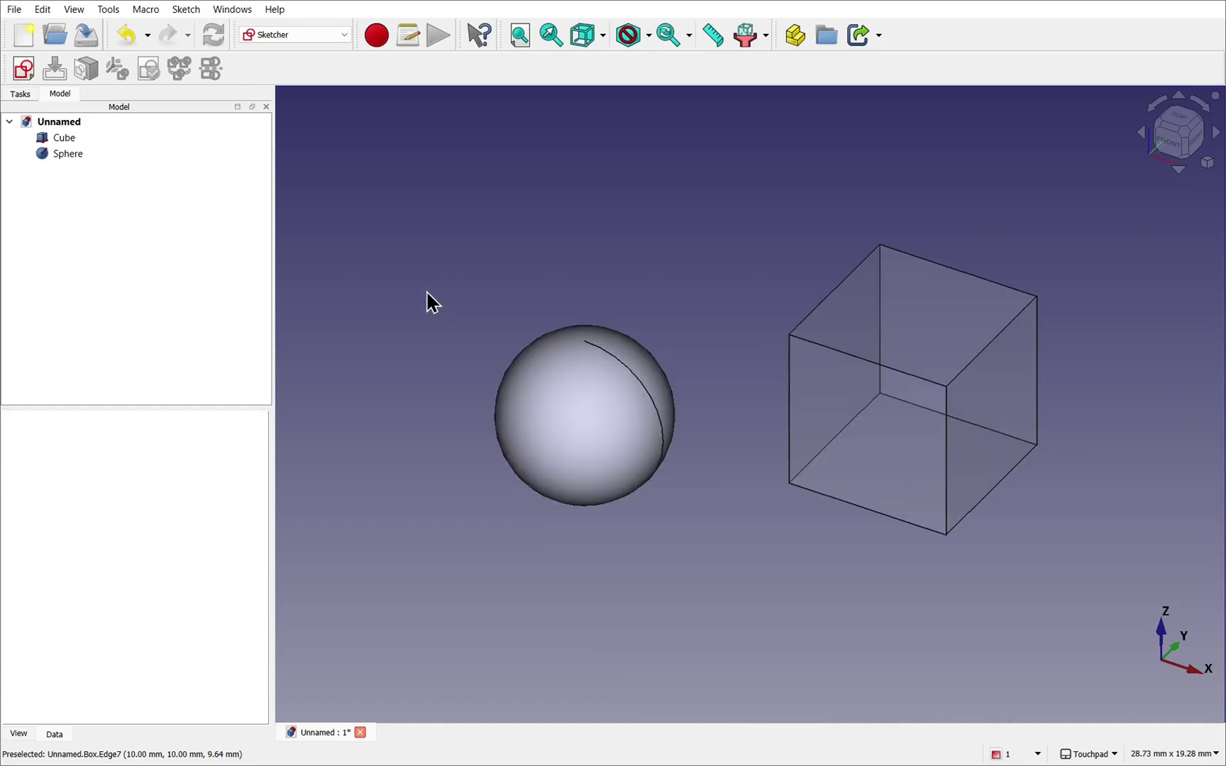
{"action": "scroll", "coordinate": [426, 305], "scroll_direction": "down", "scroll_amount": 10}
{"action": "middle_click_drag", "start_coordinate": [690, 348], "coordinate": [1218, 327]}
{"action": "middle_click_drag", "start_coordinate": [482, 383], "coordinate": [1135, 382]}
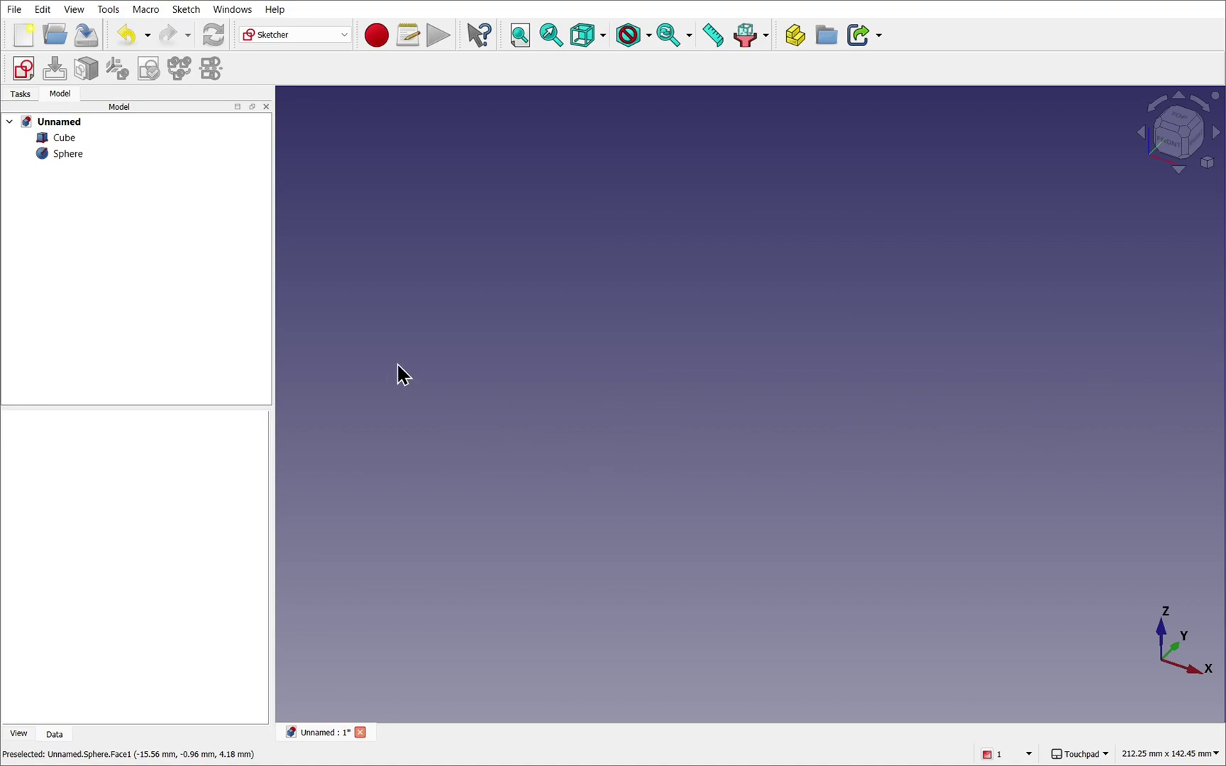
{"action": "left_click", "coordinate": [520, 35]}
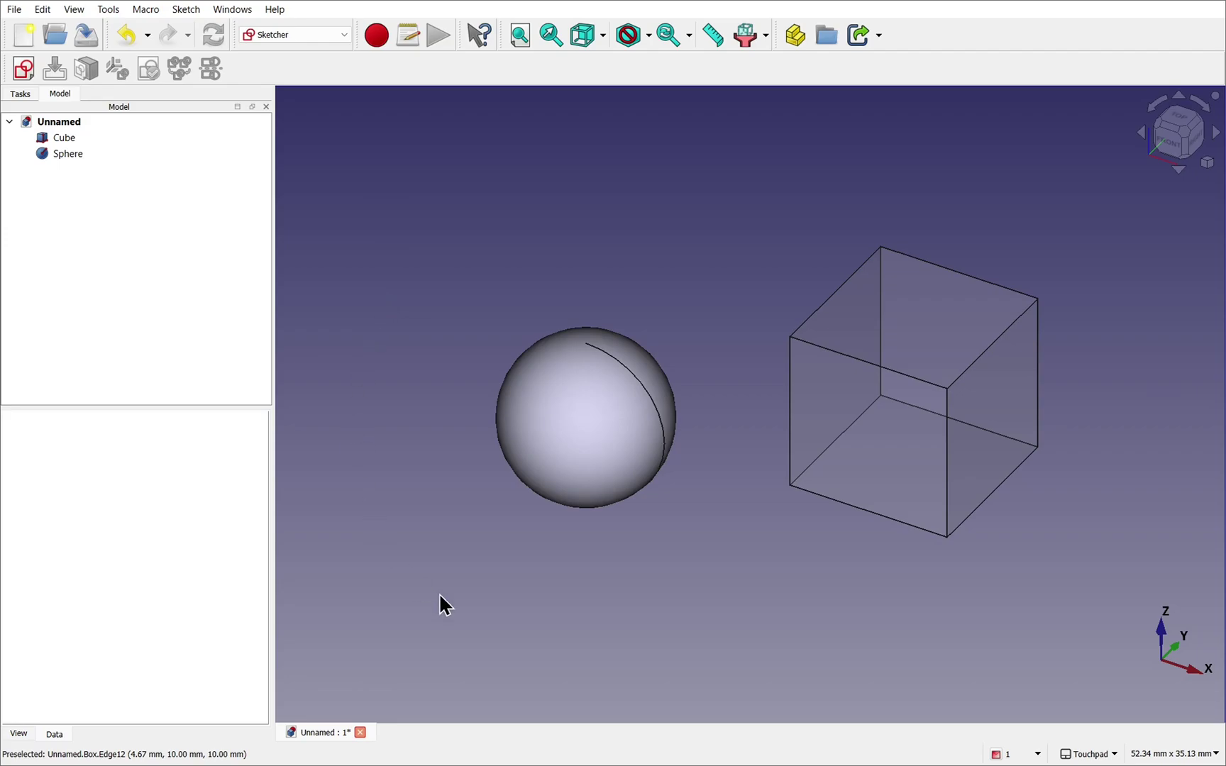
Frame the sphere alone with Fit selection, then frame the Cube the same way.
{"action": "left_click", "coordinate": [556, 412]}
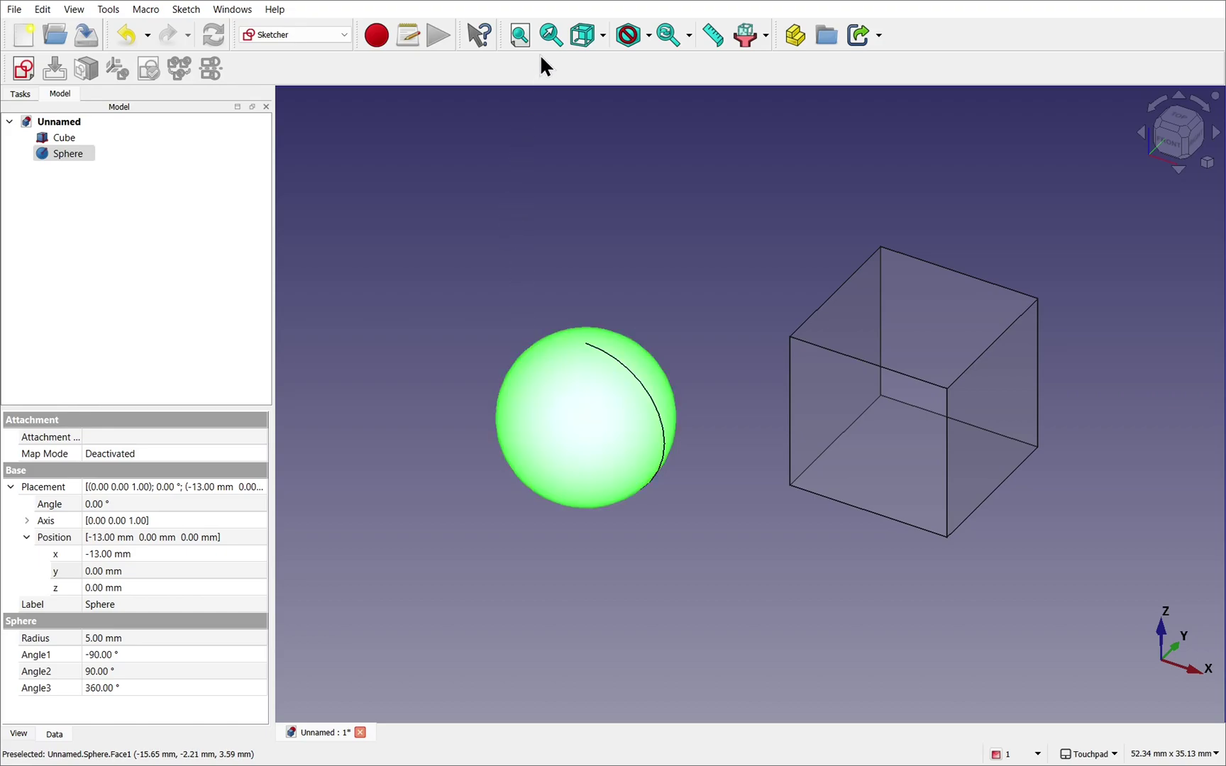
{"action": "left_click", "coordinate": [550, 35]}
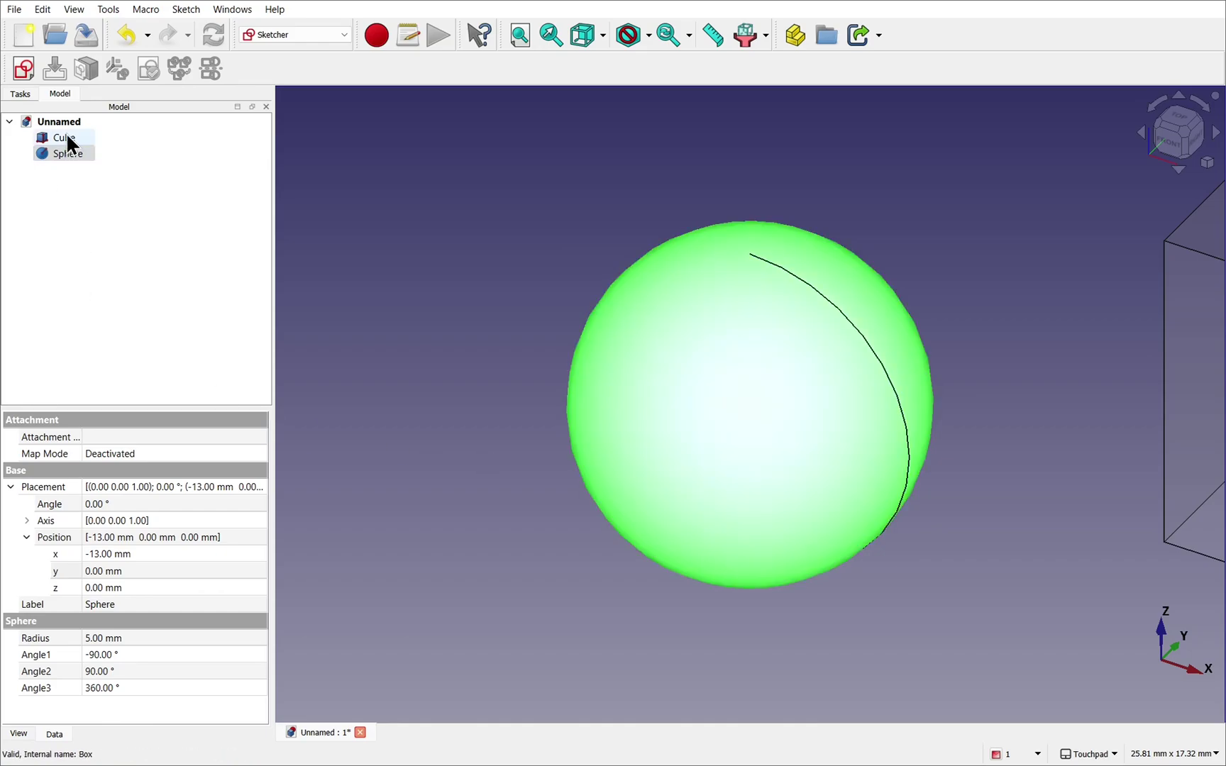
{"action": "left_click", "coordinate": [67, 137]}
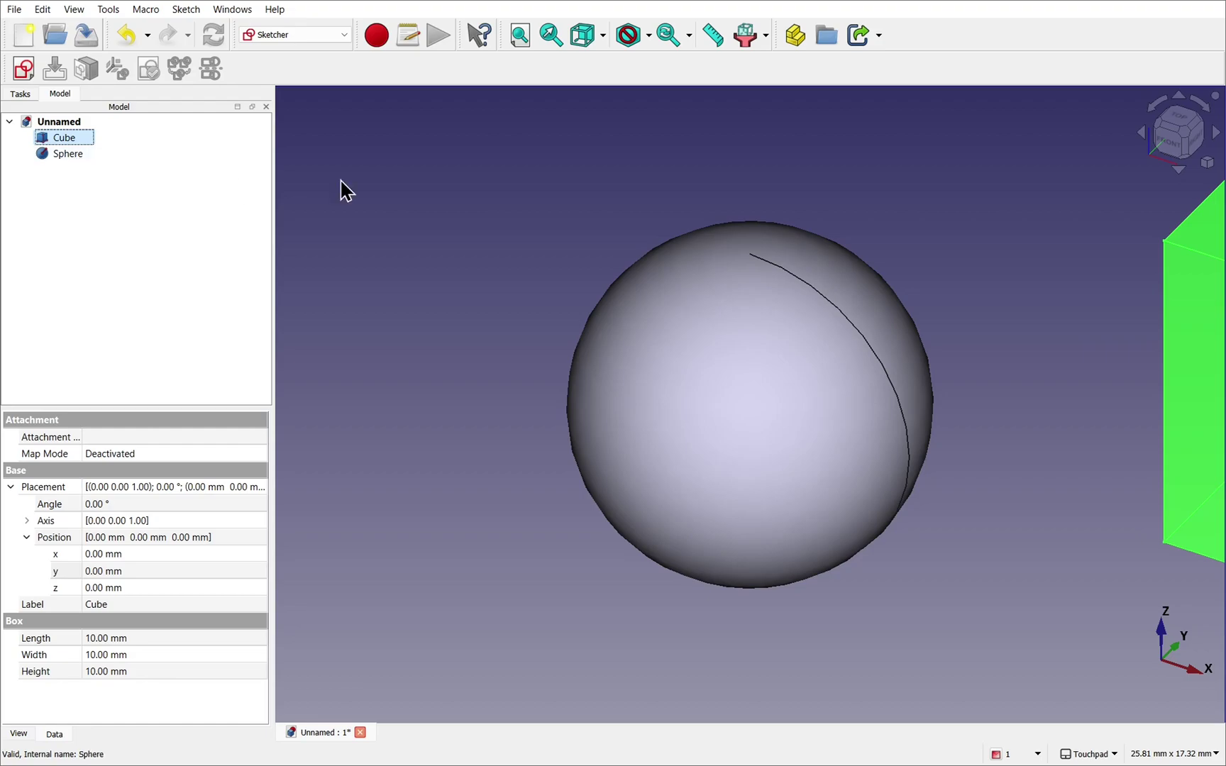
{"action": "left_click", "coordinate": [550, 37]}
Clear the selection, zoom back out, and select the Cube, then the Sphere.
{"action": "left_click", "coordinate": [999, 203]}
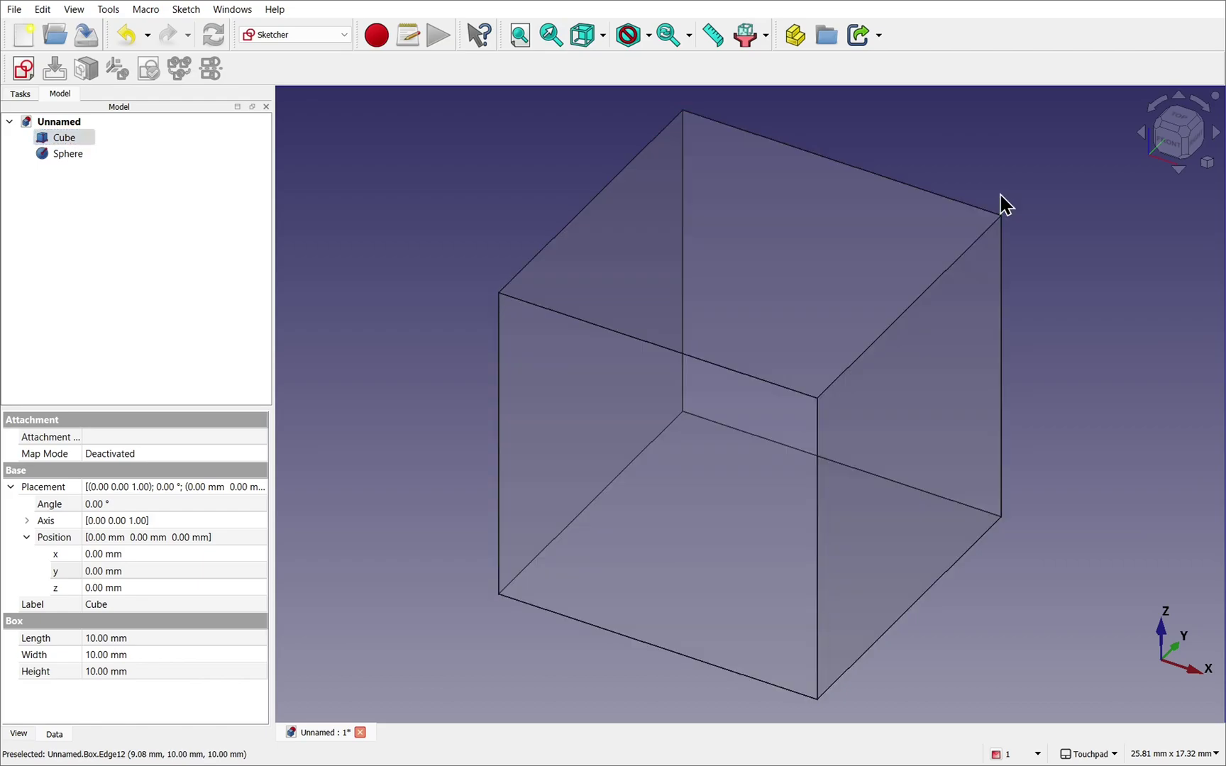
{"action": "scroll", "coordinate": [861, 279], "scroll_direction": "down", "scroll_amount": 10}
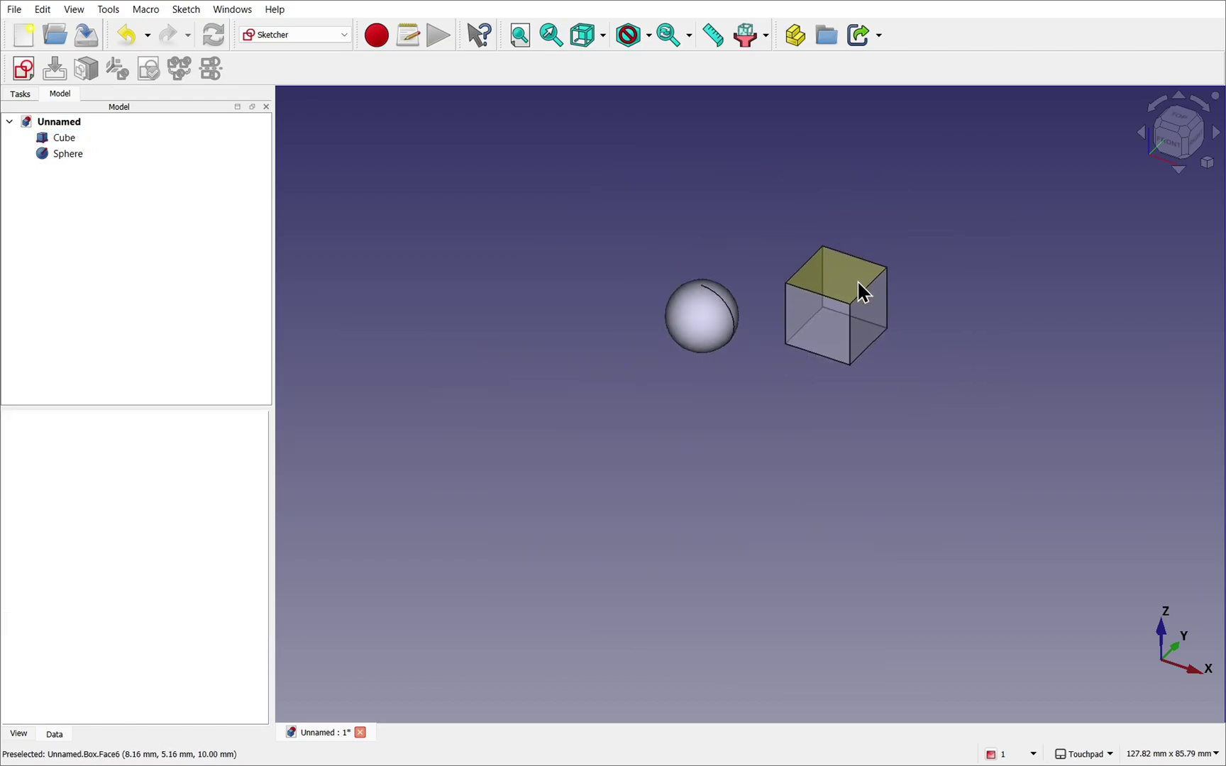
{"action": "left_click", "coordinate": [66, 139]}
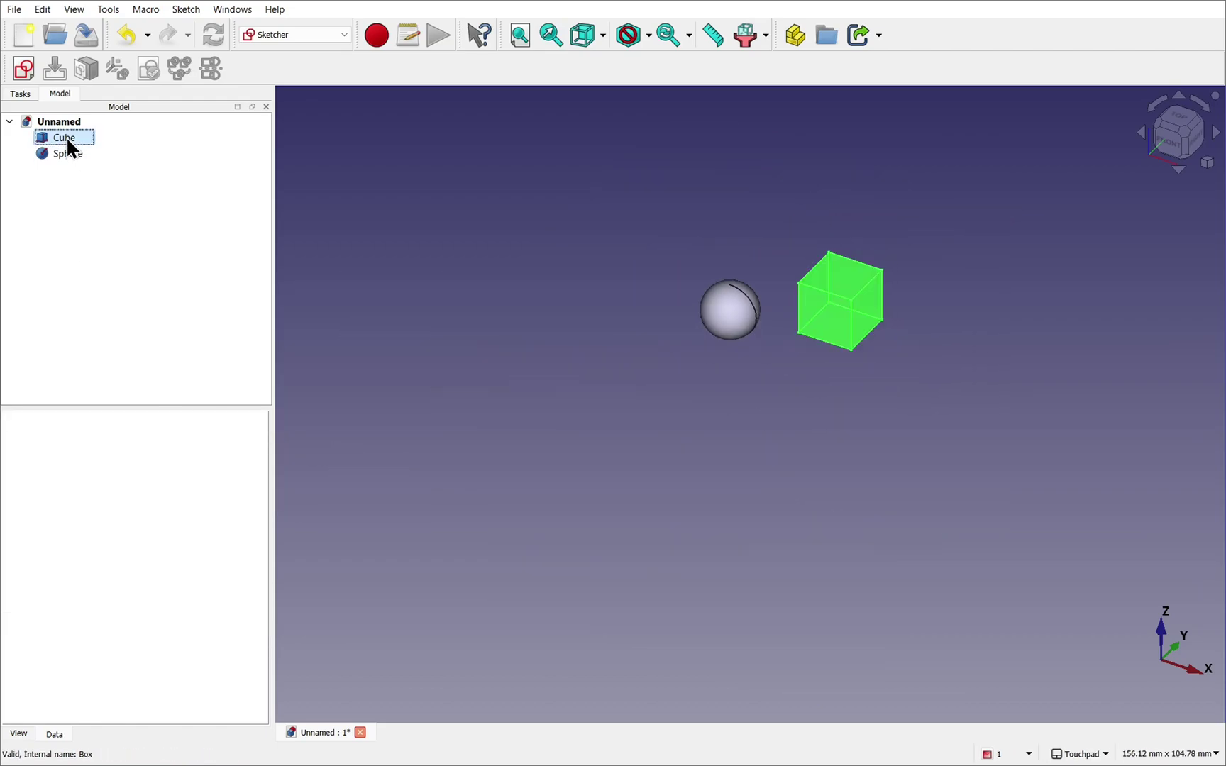
{"action": "left_click", "coordinate": [719, 323]}
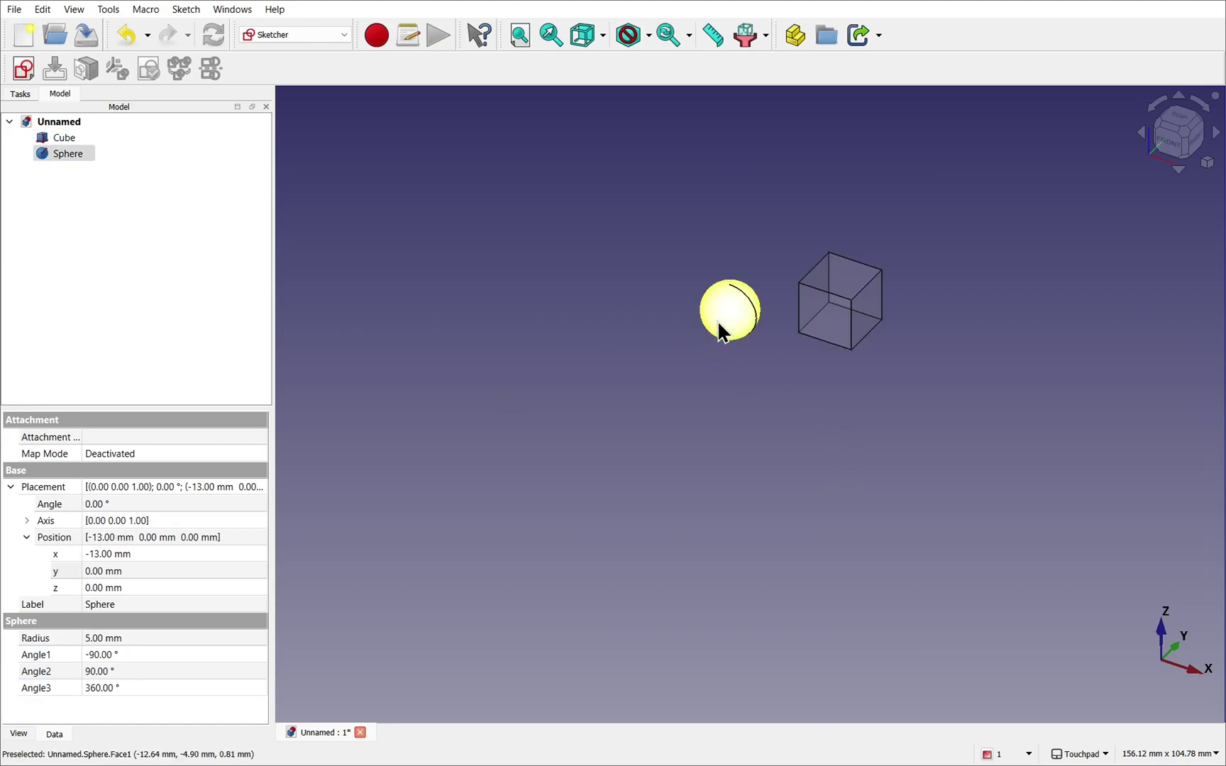
Recentre the view, then zoom to fit the cube's selected front face.
{"action": "left_click", "coordinate": [829, 317]}
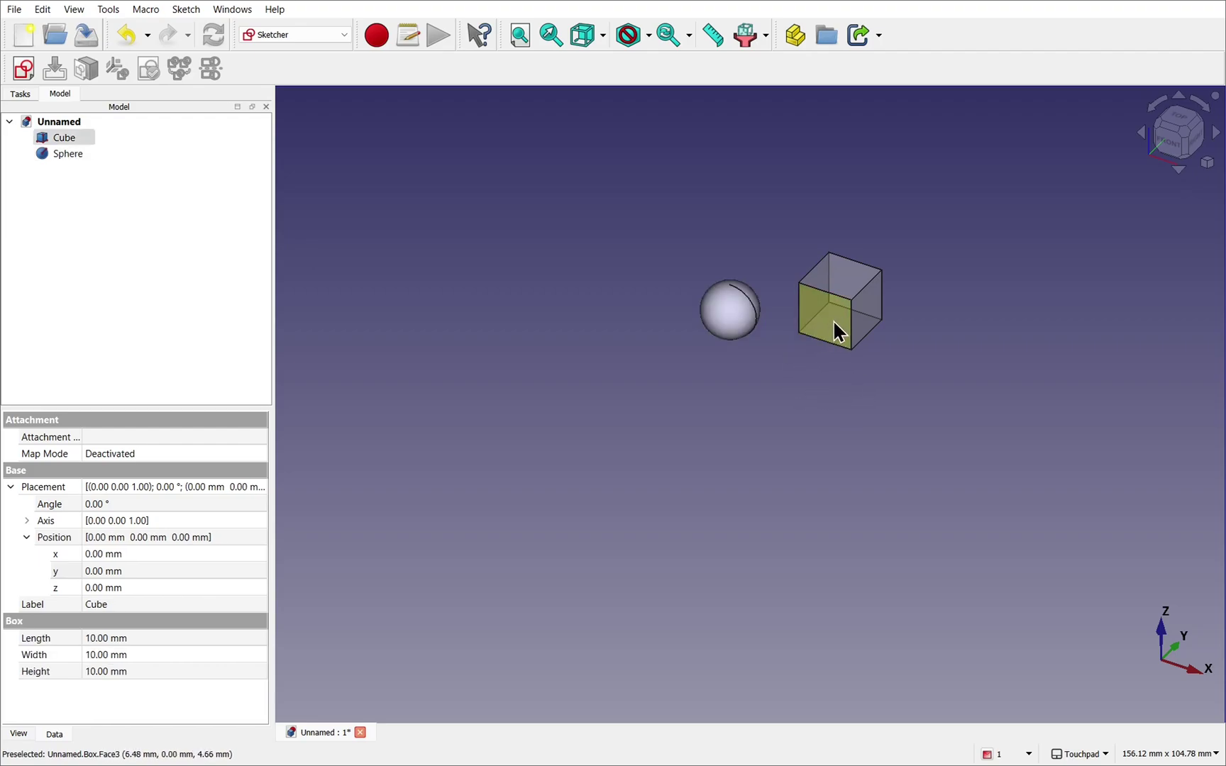
{"action": "scroll", "coordinate": [833, 319], "scroll_direction": "up", "scroll_amount": 10}
{"action": "middle_click_drag", "start_coordinate": [772, 448], "coordinate": [813, 485]}
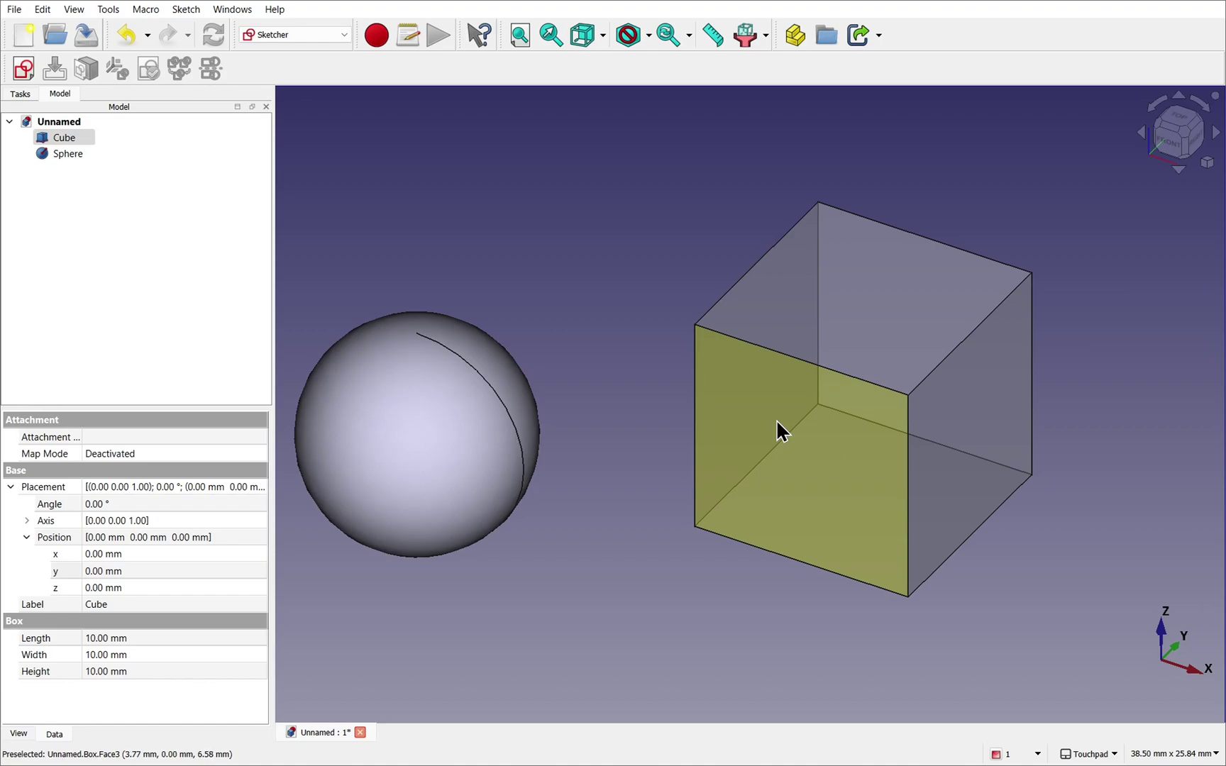
{"action": "left_click", "coordinate": [866, 380]}
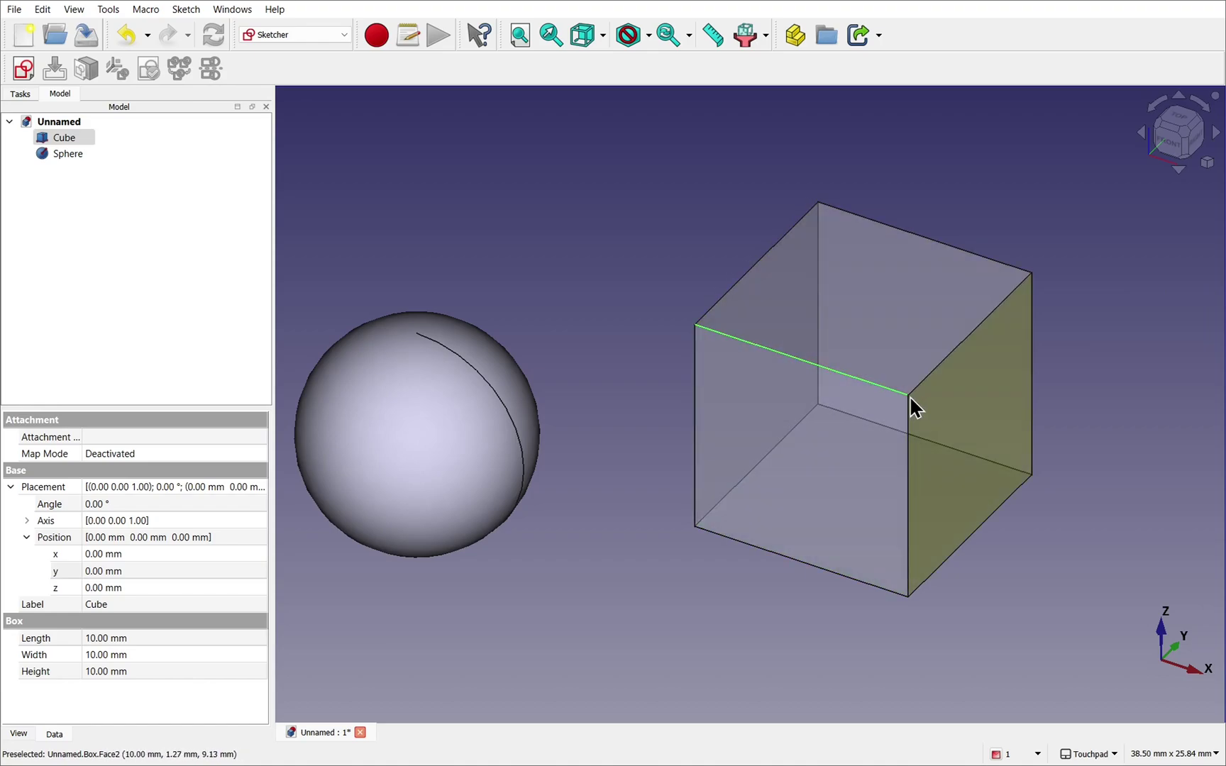
{"action": "left_click", "coordinate": [908, 395]}
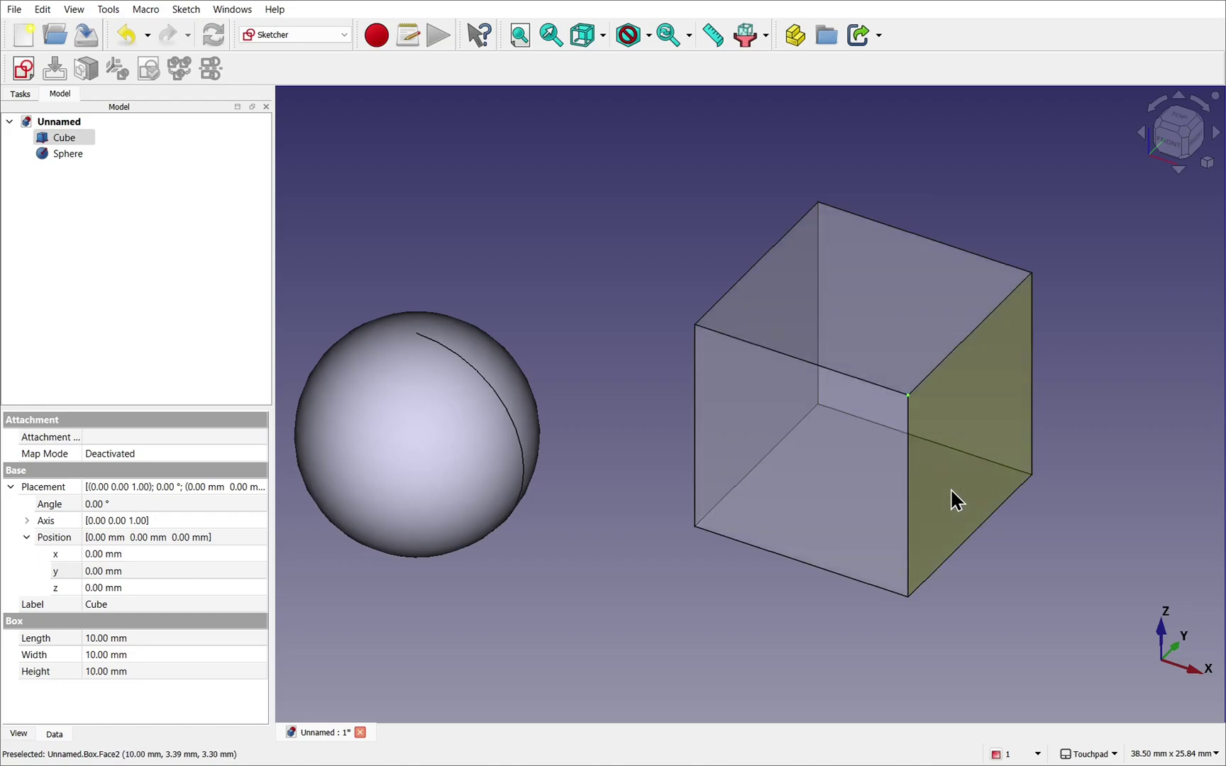
{"action": "left_click", "coordinate": [829, 433]}
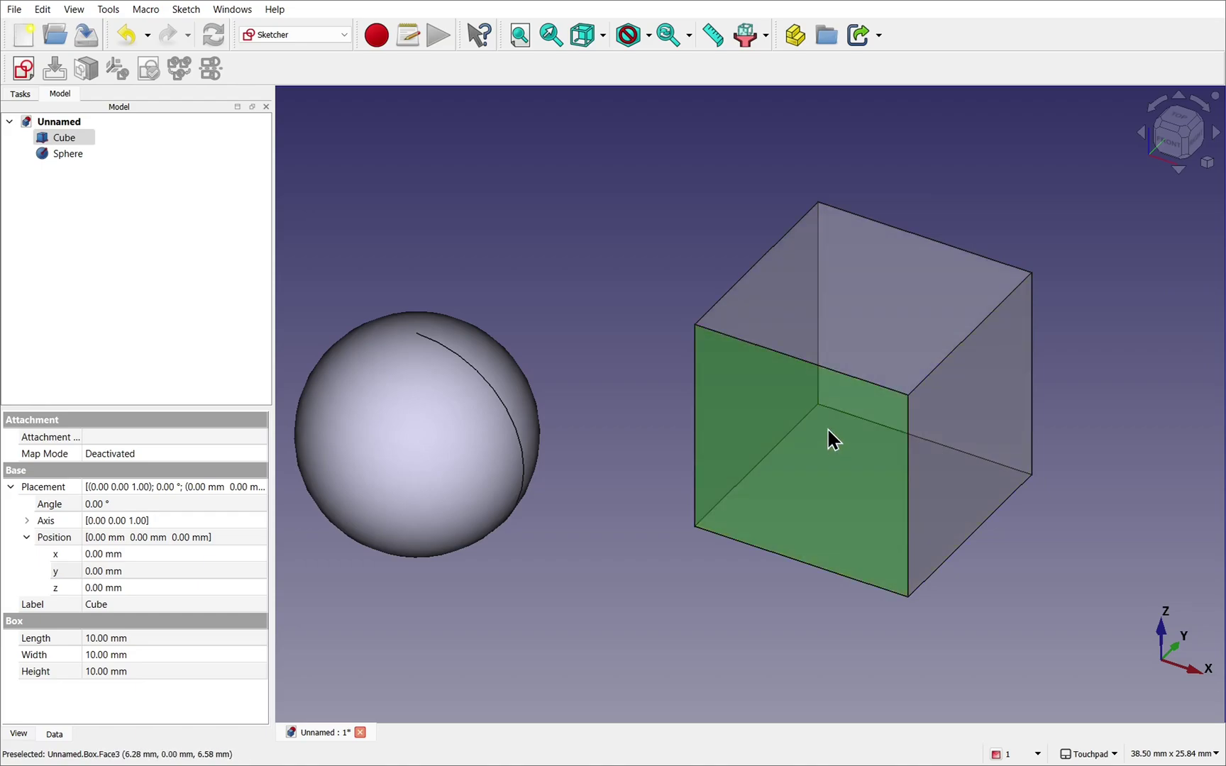
{"action": "left_click", "coordinate": [552, 38]}
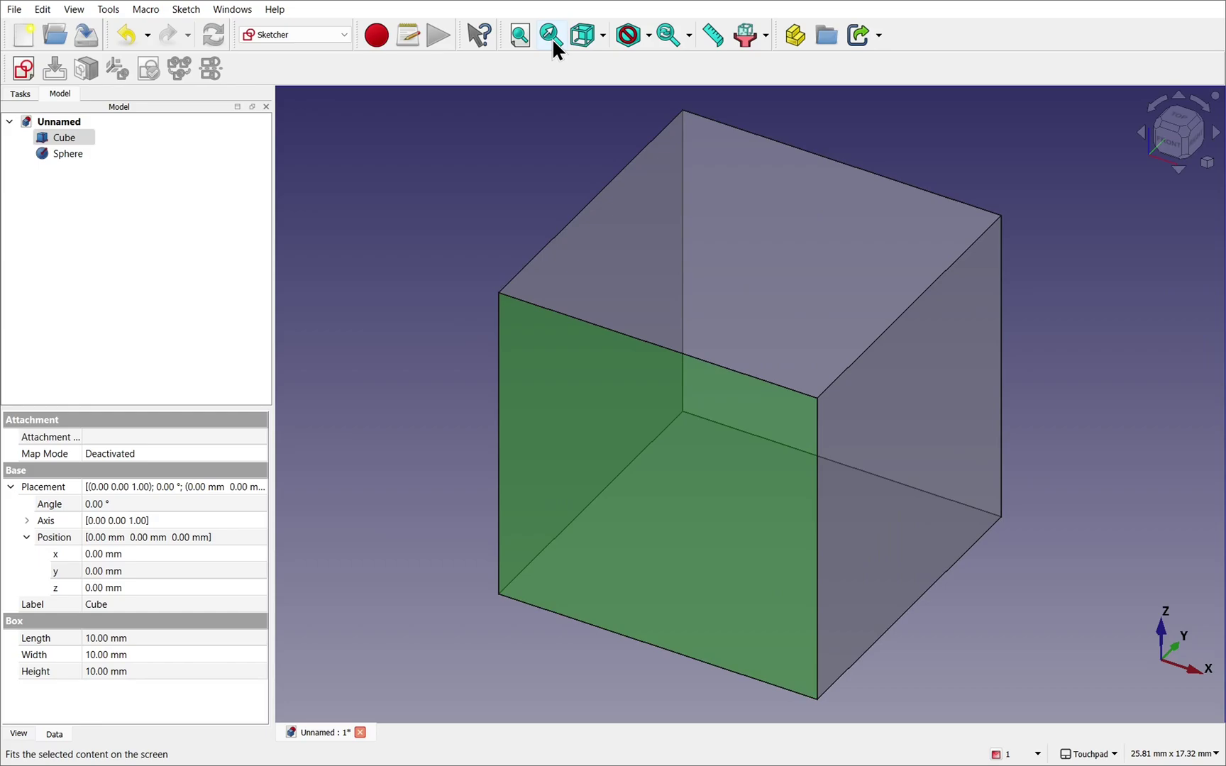
Zoom to fit the cube's top-right edge, then clear the selection.
{"action": "left_click", "coordinate": [817, 398]}
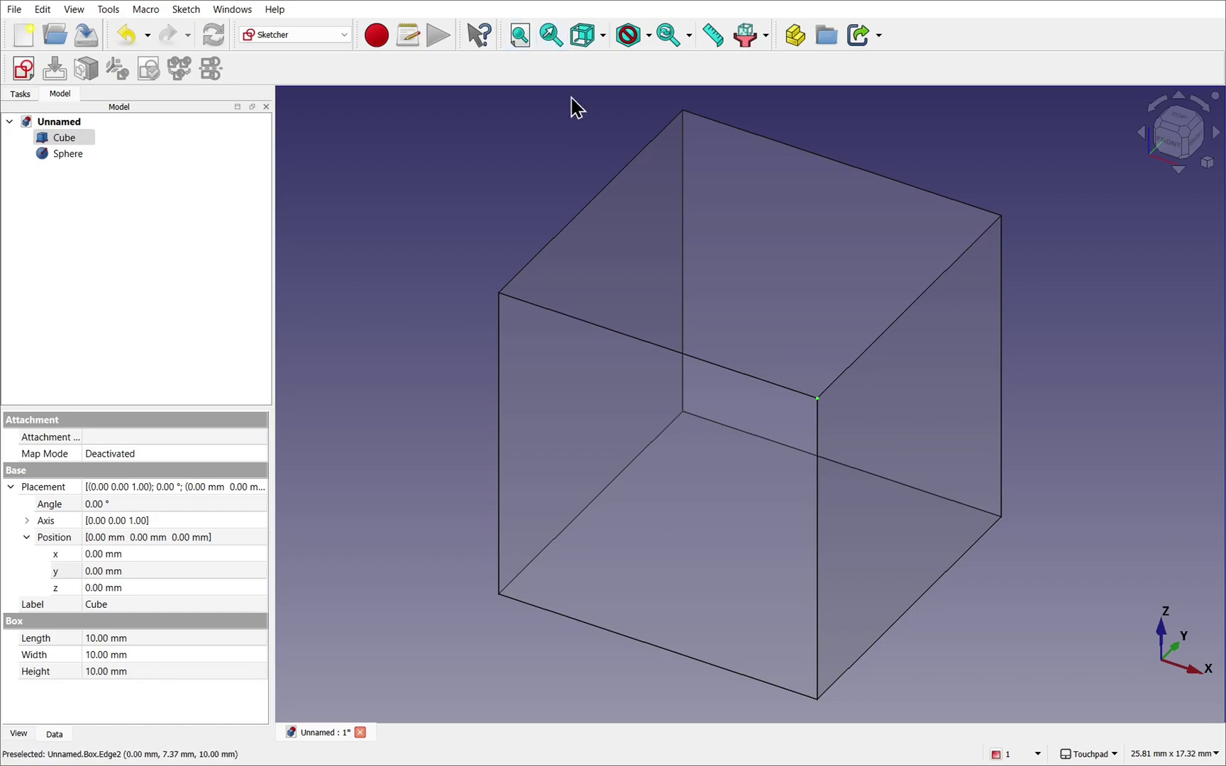
{"action": "left_click", "coordinate": [729, 264]}
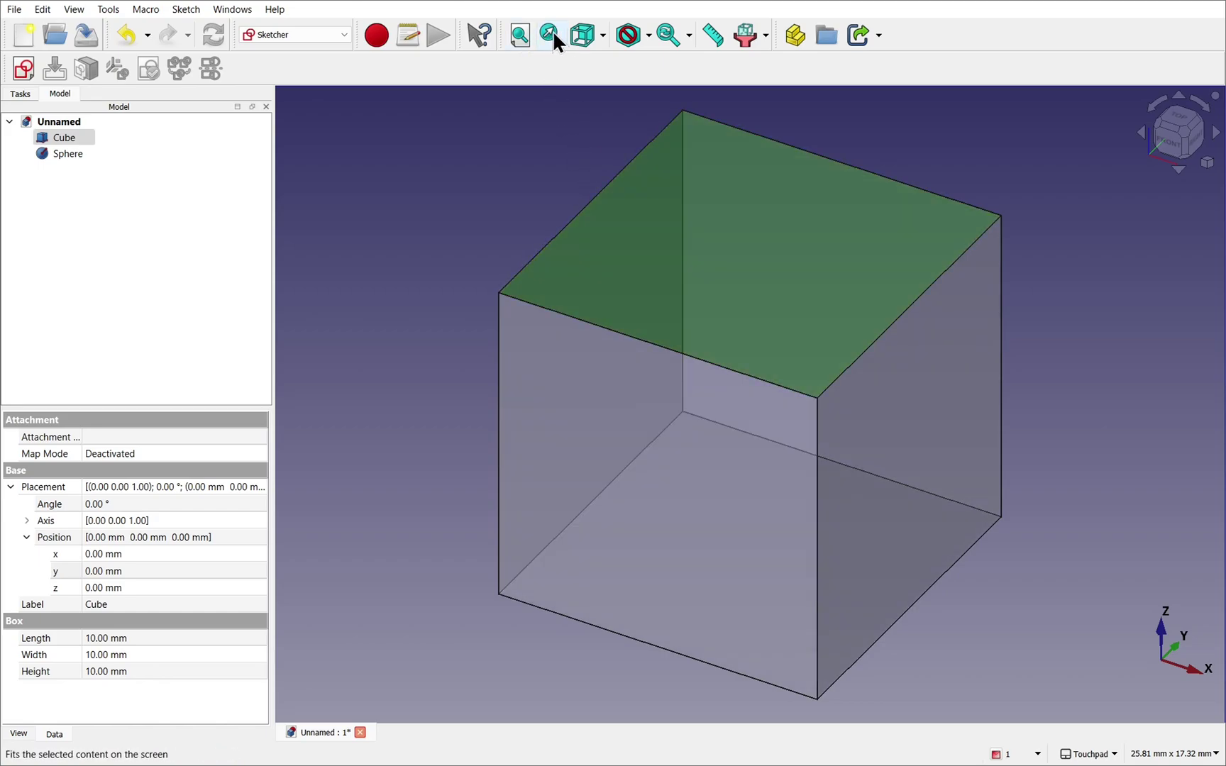
{"action": "left_click", "coordinate": [913, 301]}
{"action": "scroll", "coordinate": [913, 375], "scroll_direction": "down", "scroll_amount": 5}
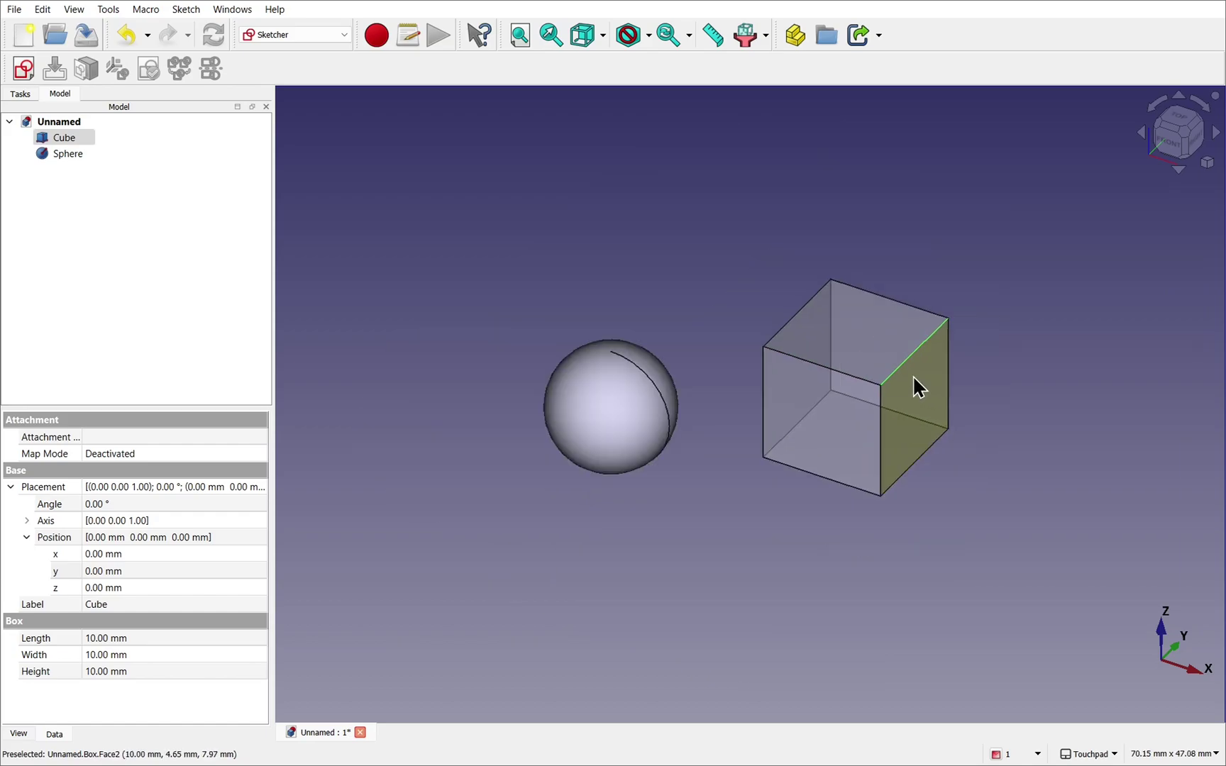
{"action": "left_click", "coordinate": [546, 32]}
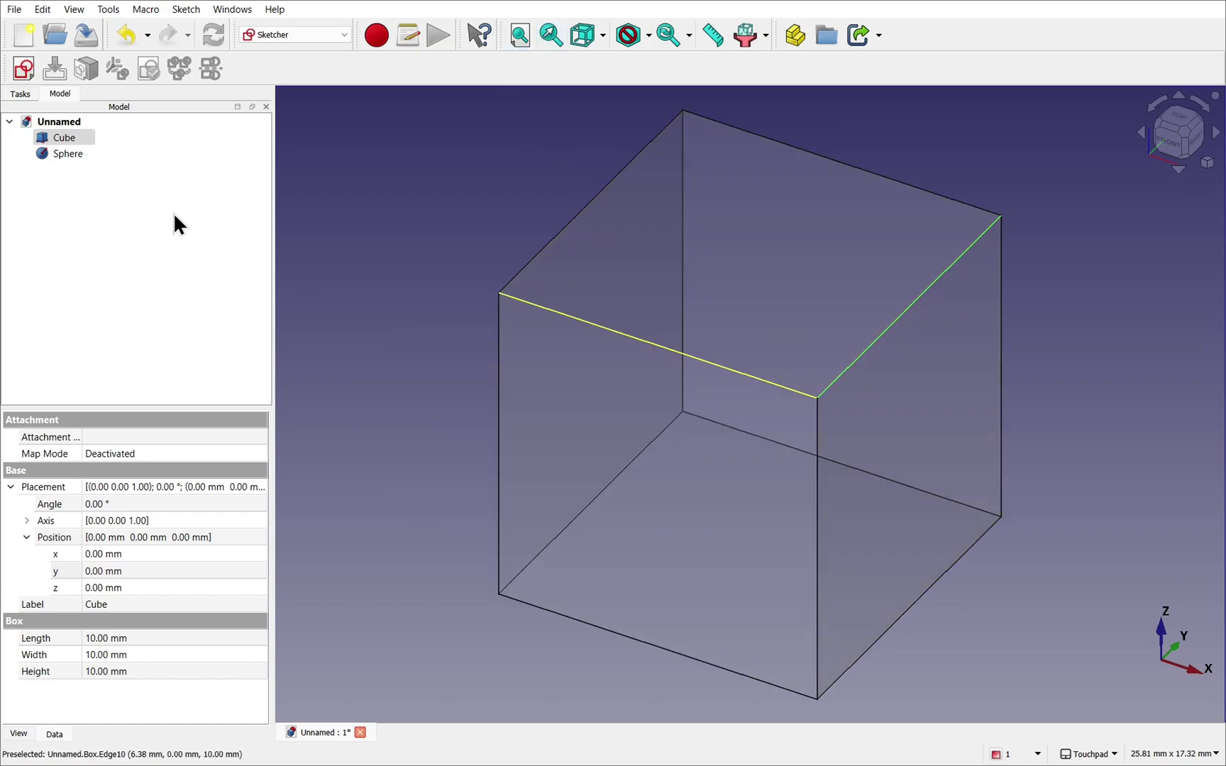
{"action": "left_click", "coordinate": [399, 237]}
Select both Cube and Sphere in the Model tree and fit the pair into view.
{"action": "left_click", "coordinate": [58, 138]}
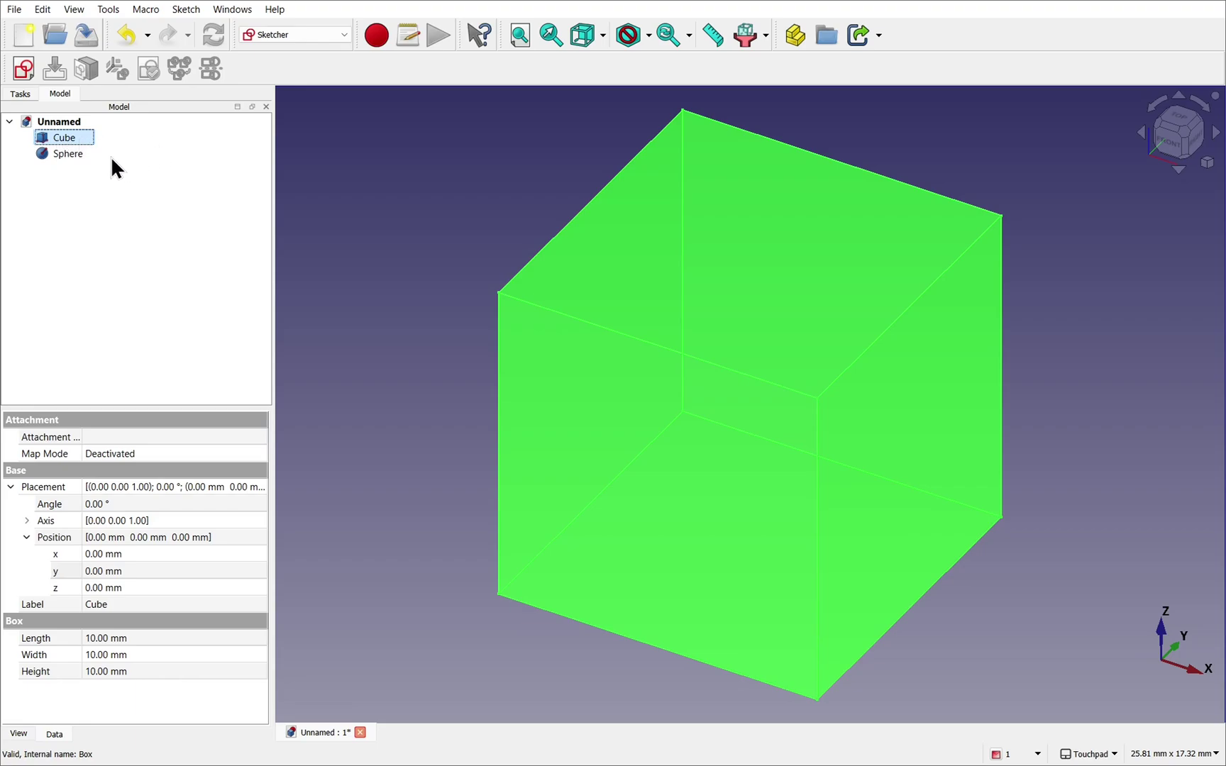
{"action": "left_click", "coordinate": [78, 154], "text": "ctrl"}
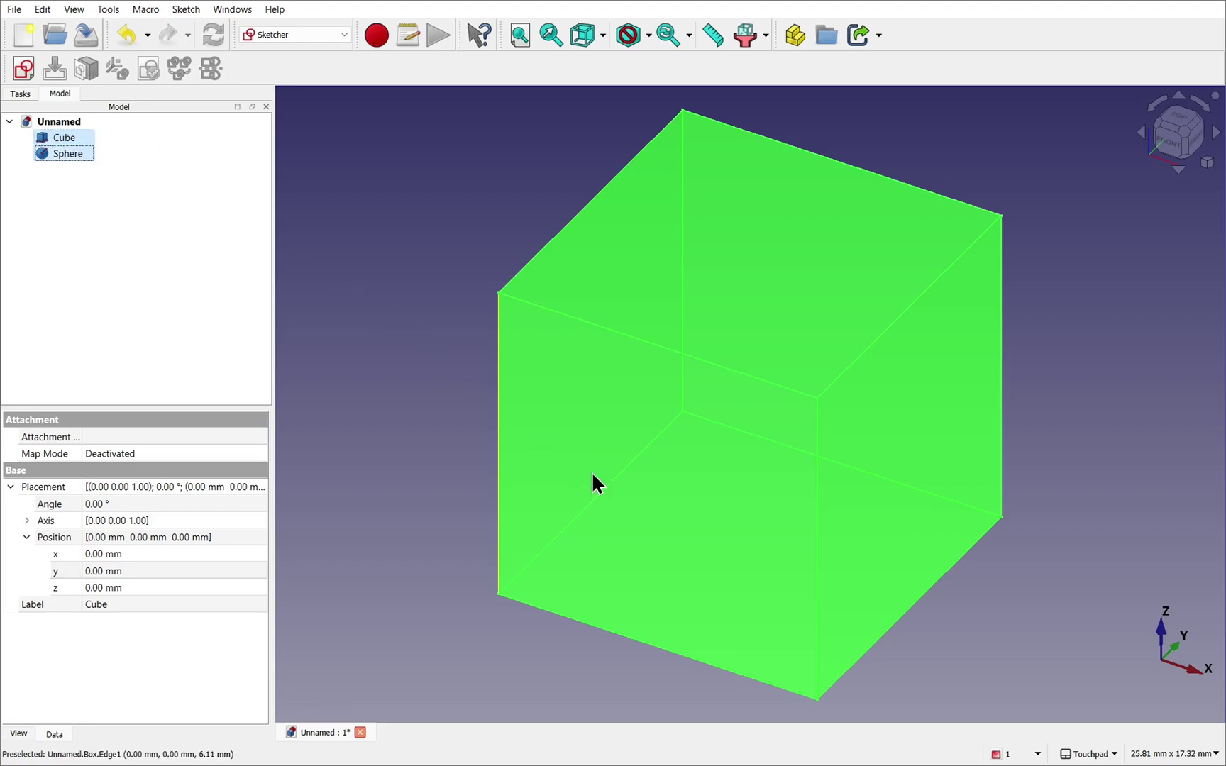
{"action": "scroll", "coordinate": [596, 451], "scroll_direction": "down", "scroll_amount": 1}
{"action": "scroll", "coordinate": [596, 463], "scroll_direction": "down", "scroll_amount": 3}
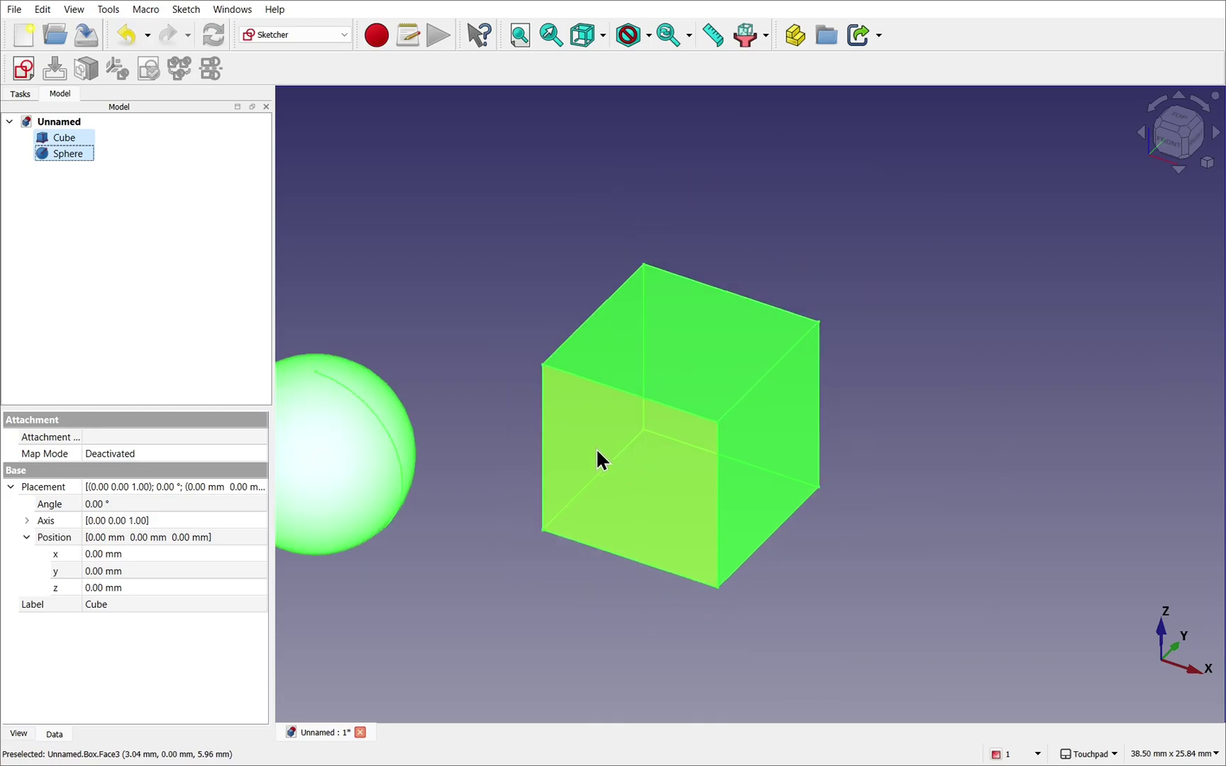
{"action": "scroll", "coordinate": [653, 509], "scroll_direction": "up", "scroll_amount": 5}
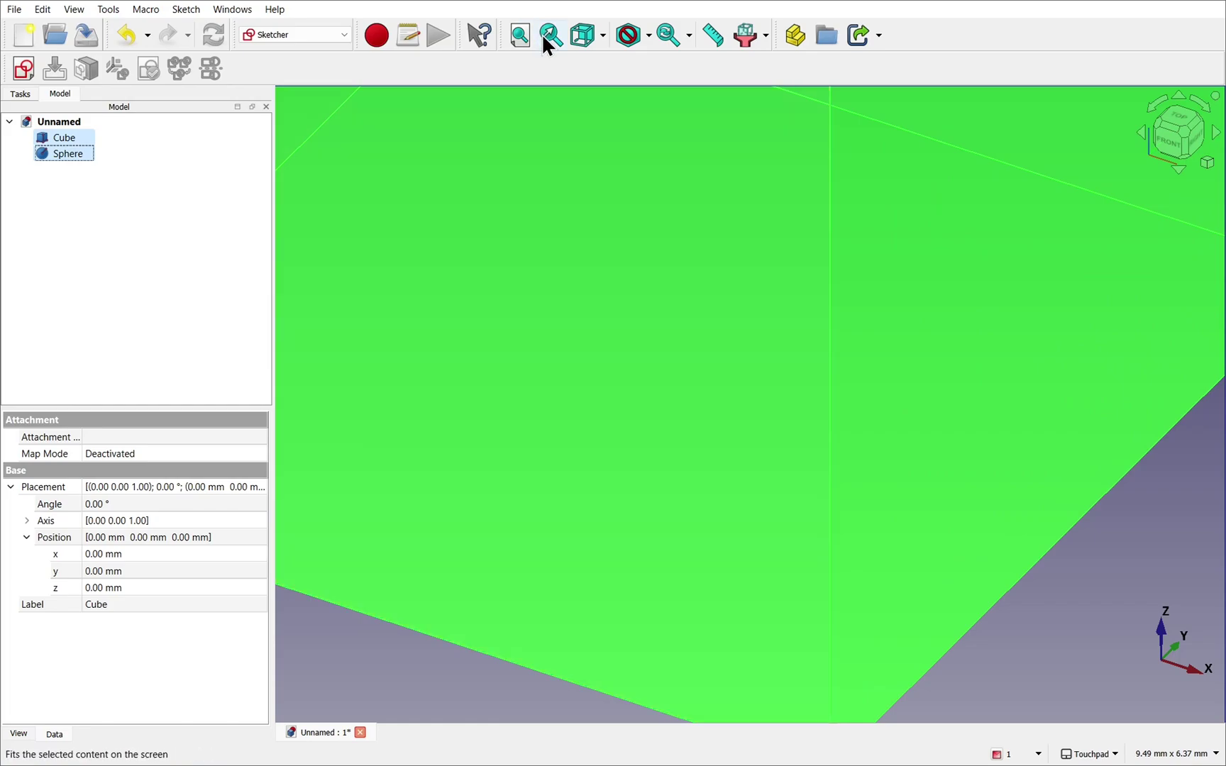
{"action": "left_click", "coordinate": [545, 41]}
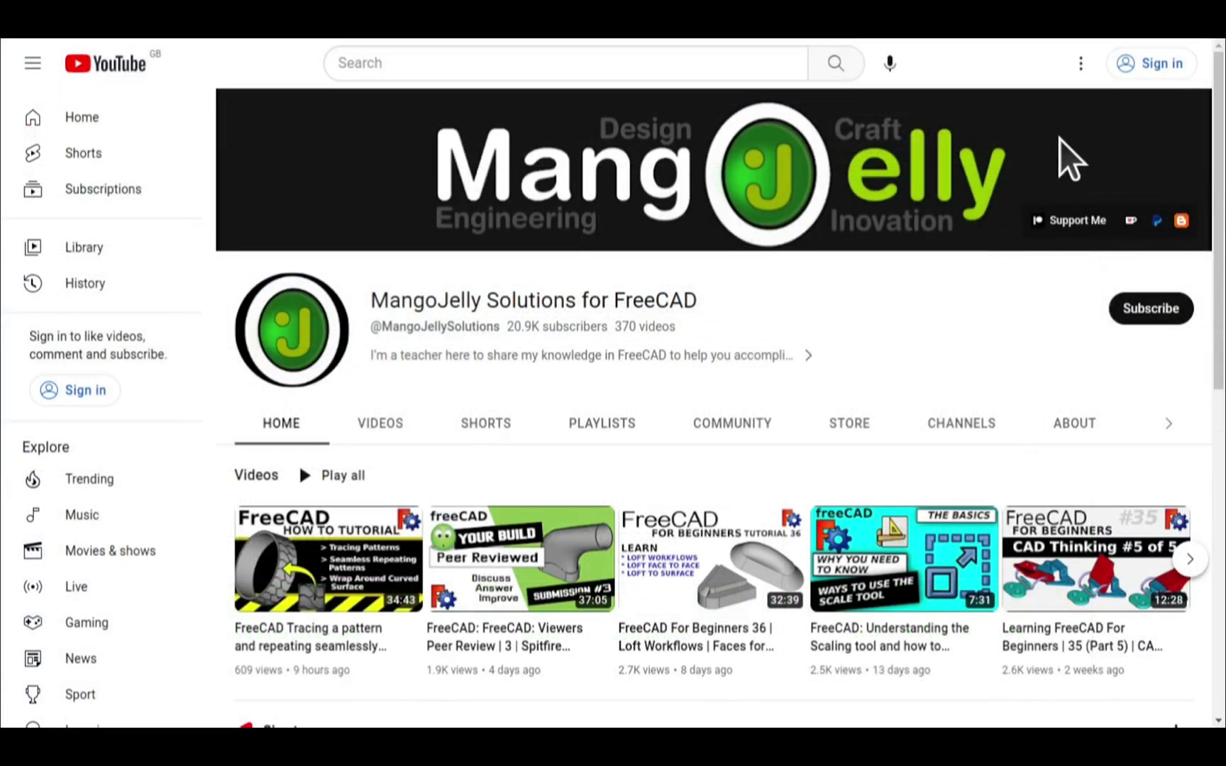
Show the channel's ABOUT tab and briefly highlight its donation links in the description.
{"action": "left_click", "coordinate": [1075, 427]}
{"action": "scroll", "coordinate": [263, 554], "scroll_direction": "down", "scroll_amount": 3}
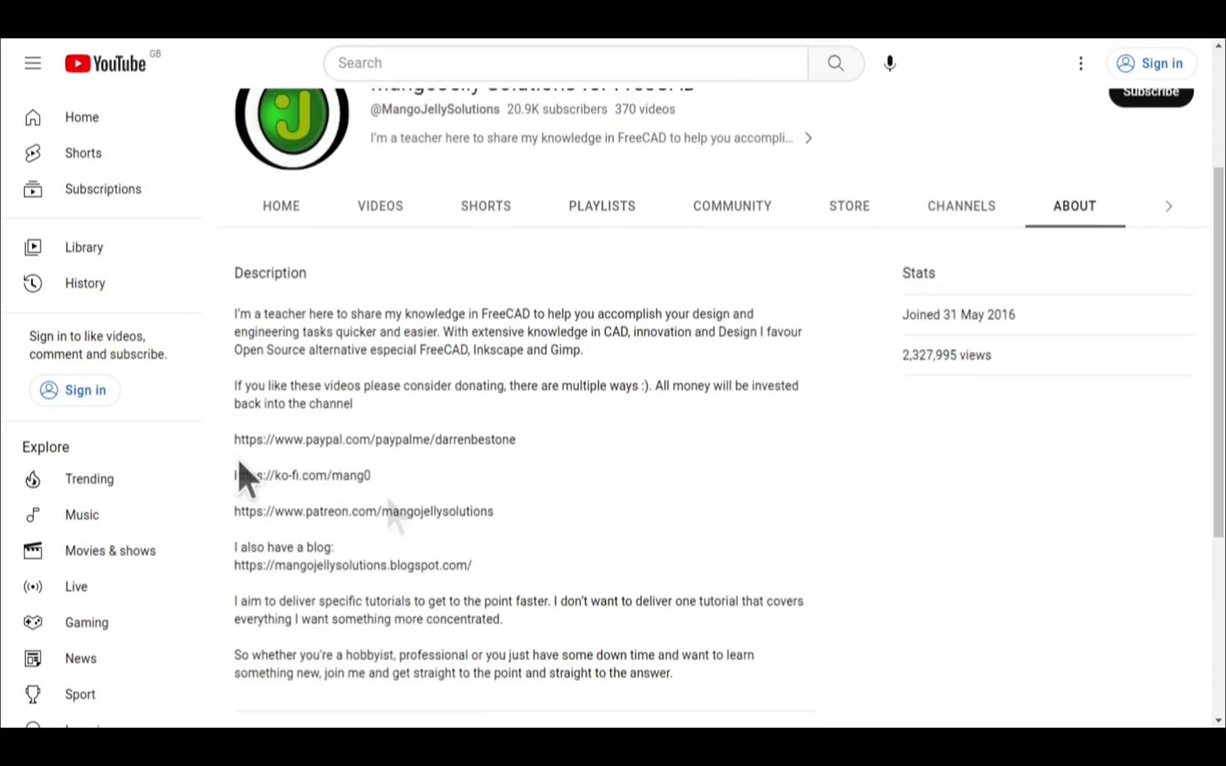
{"action": "left_click_drag", "start_coordinate": [238, 493], "coordinate": [235, 435]}
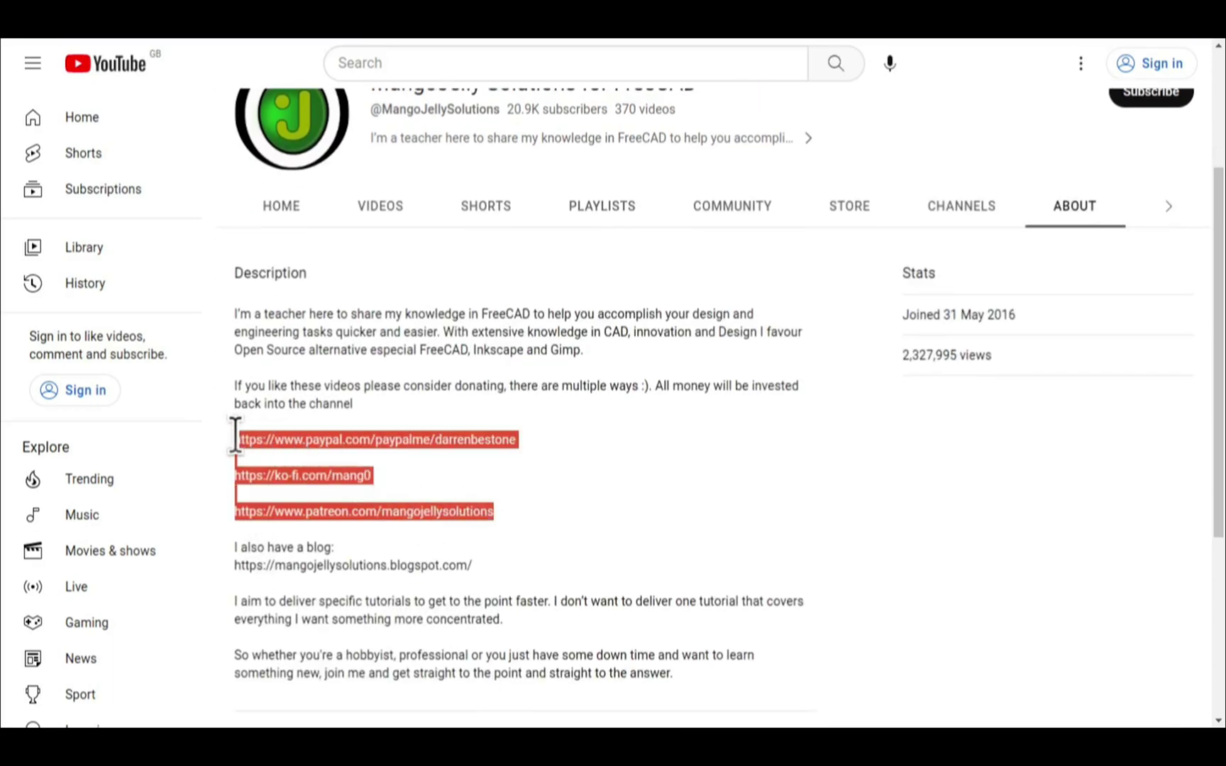
{"action": "left_click", "coordinate": [554, 503]}
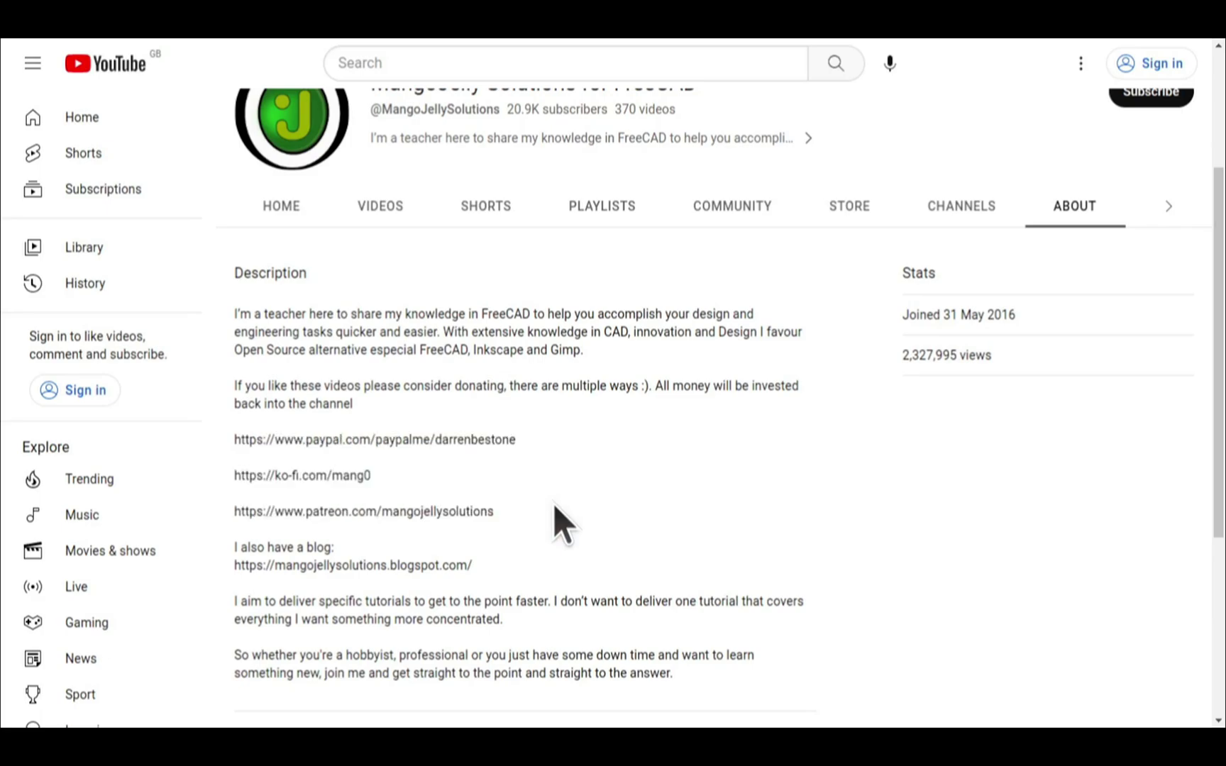